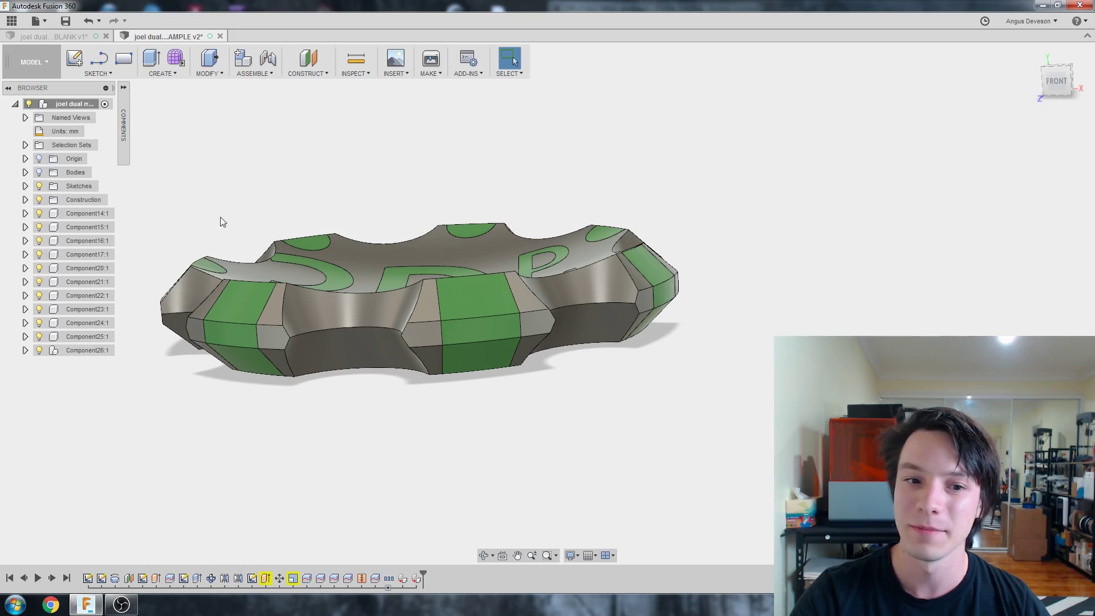
- Look over the finished 3DPN example and close that design without saving its changes
{"action": "middle_click_drag", "start_coordinate": [310, 242], "coordinate": [542, 153], "text": "shift"}
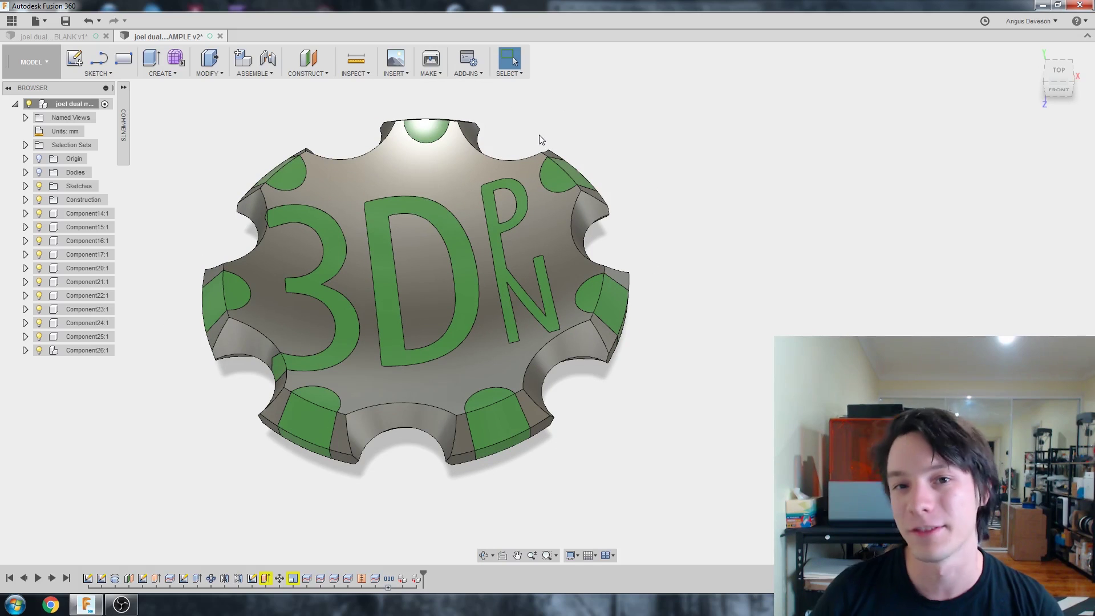
{"action": "scroll", "coordinate": [273, 296], "scroll_direction": "down", "scroll_amount": 3}
{"action": "scroll", "coordinate": [308, 294], "scroll_direction": "up", "scroll_amount": 3}
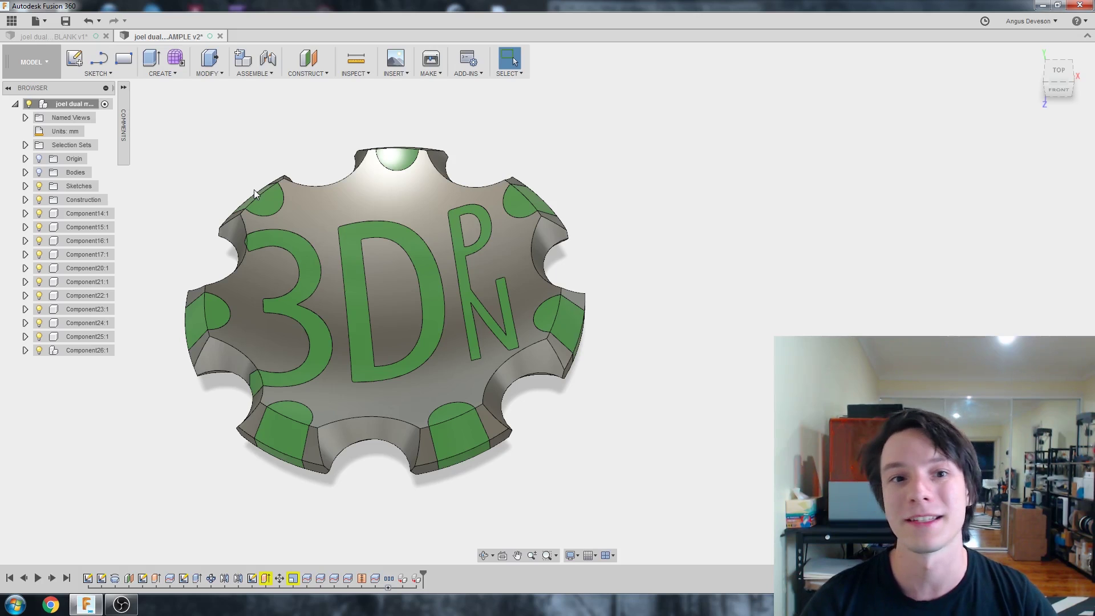
{"action": "left_click", "coordinate": [220, 36]}
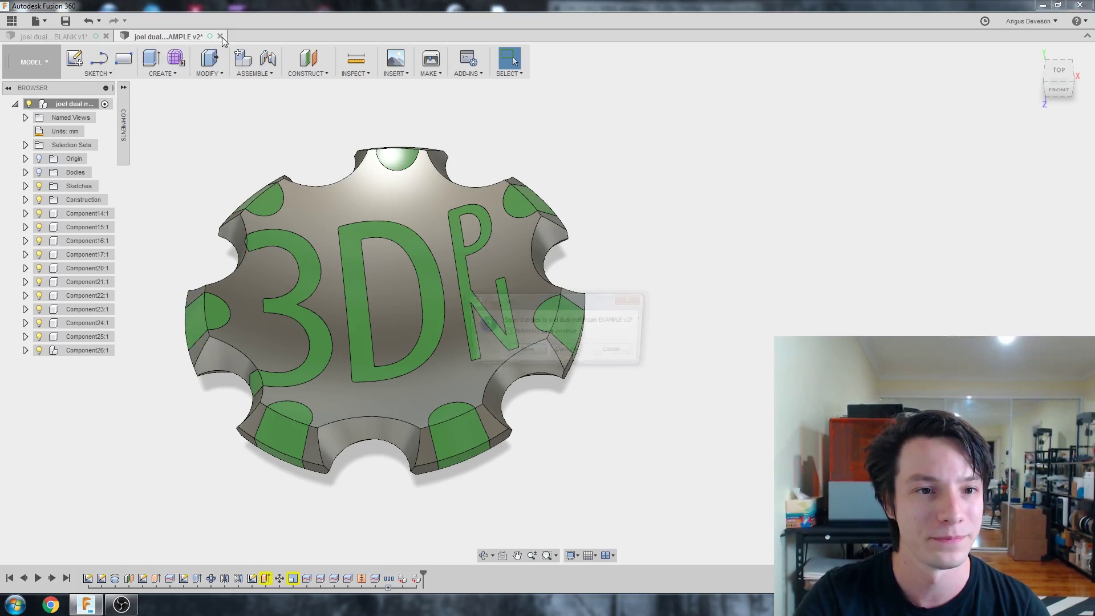
{"action": "left_click", "coordinate": [582, 352]}
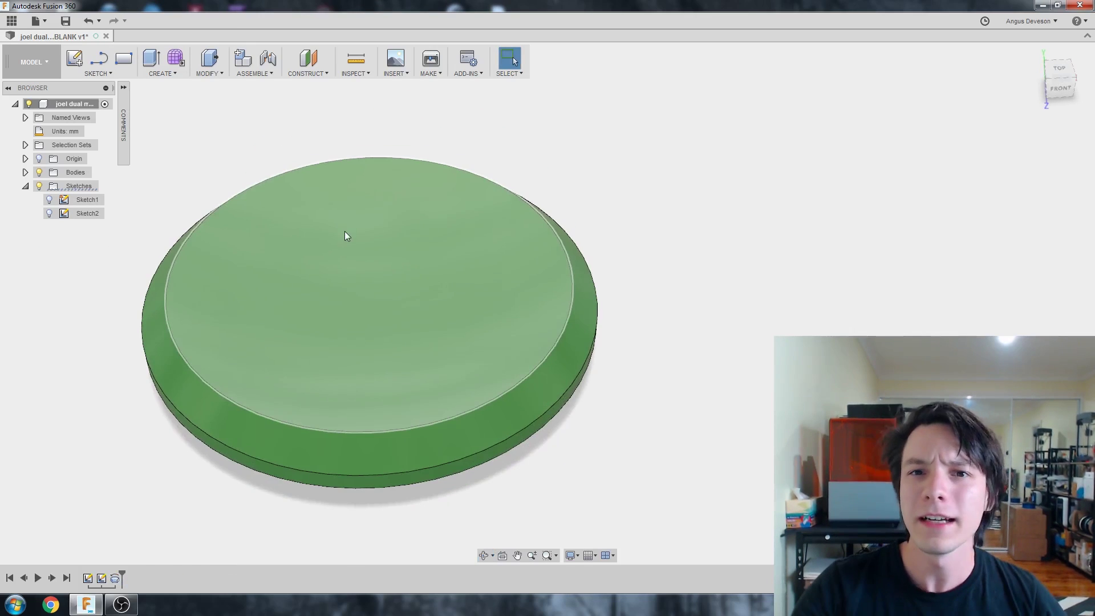
- Examine the blank disc and the profile sketch it was revolved from
{"action": "scroll", "coordinate": [325, 313], "scroll_direction": "down", "scroll_amount": 2}
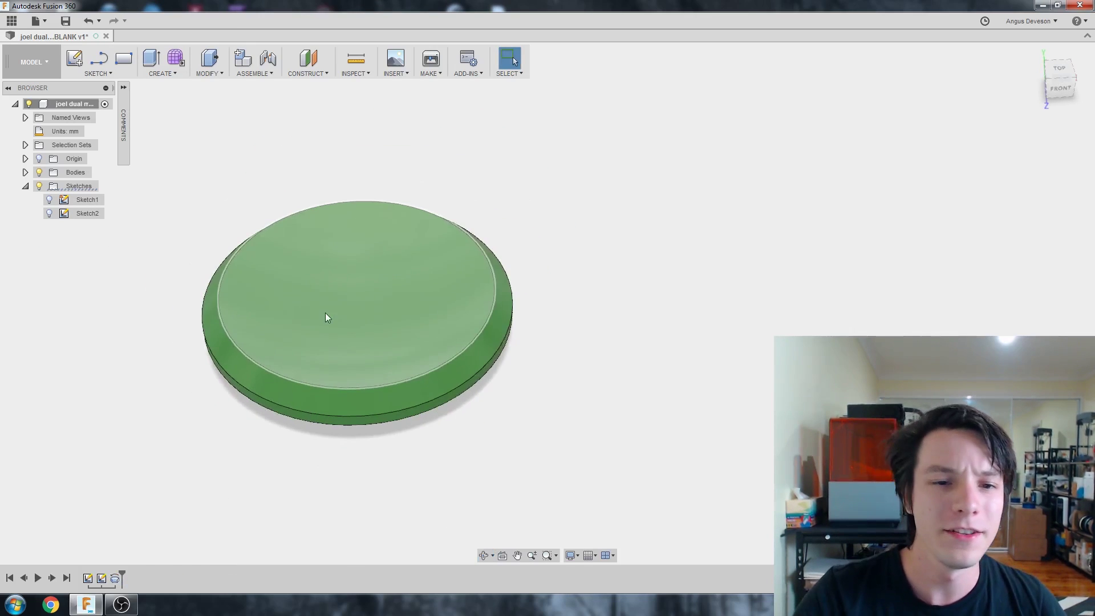
{"action": "mouse_move", "coordinate": [325, 313]}
{"action": "middle_mouse_down", "text": "shift"}
{"action": "mouse_move", "coordinate": [336, 257]}
{"action": "mouse_move", "coordinate": [327, 300]}
{"action": "middle_mouse_up", "text": "shift"}
{"action": "scroll", "coordinate": [327, 300], "scroll_direction": "up", "scroll_amount": 2}
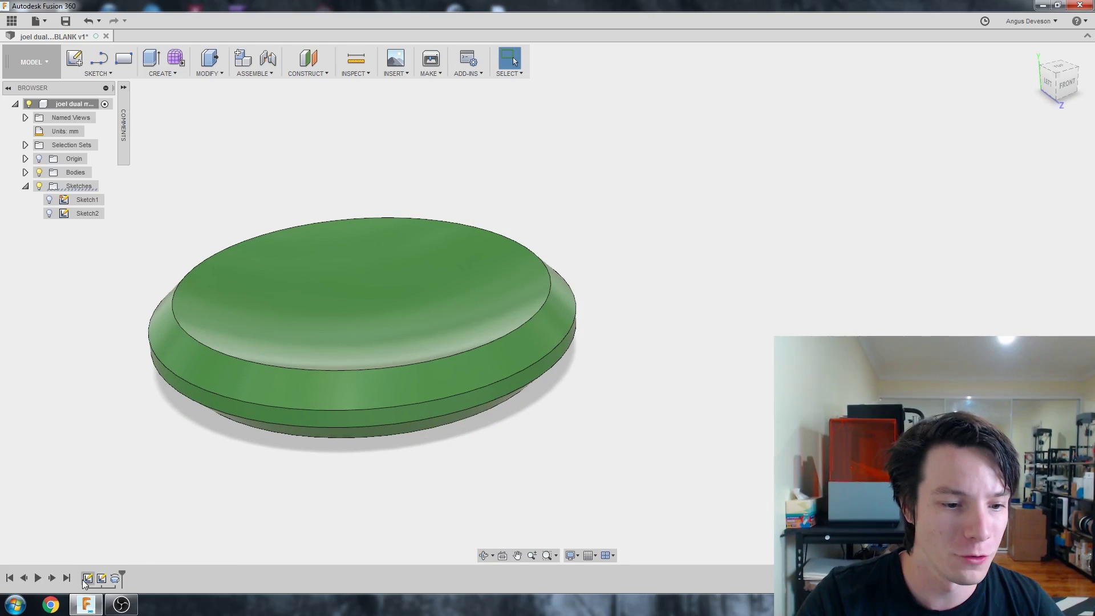
{"action": "left_click", "coordinate": [101, 578]}
{"action": "mouse_move", "coordinate": [228, 479]}
{"action": "middle_mouse_down", "text": "shift"}
{"action": "mouse_move", "coordinate": [198, 340]}
{"action": "mouse_move", "coordinate": [184, 356]}
{"action": "middle_mouse_up", "text": "shift"}
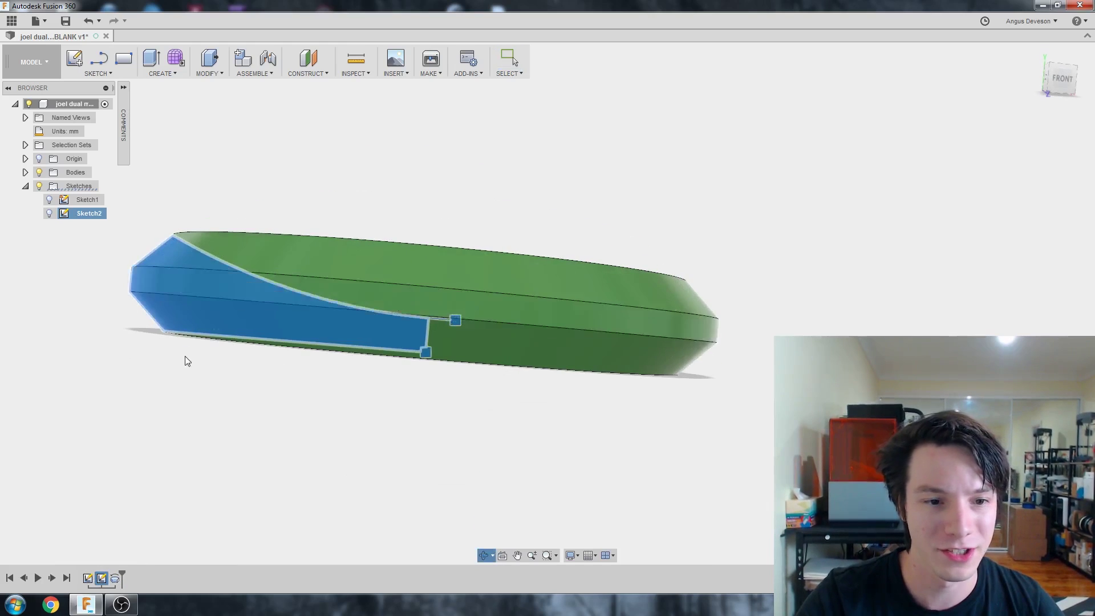
{"action": "mouse_move", "coordinate": [464, 389]}
{"action": "middle_mouse_down", "text": "shift"}
{"action": "mouse_move", "coordinate": [499, 195]}
{"action": "mouse_move", "coordinate": [215, 244]}
{"action": "mouse_move", "coordinate": [306, 242]}
{"action": "mouse_move", "coordinate": [246, 208]}
{"action": "middle_mouse_up", "text": "shift"}
{"action": "left_click", "coordinate": [213, 274]}
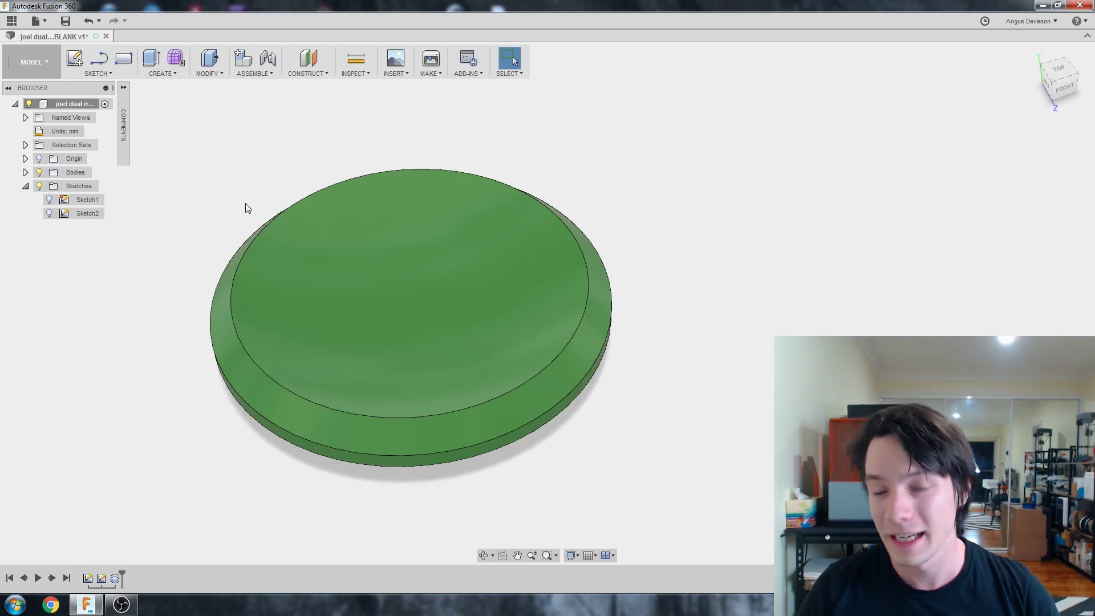
- Start a sketch on the disc's flat underside face
{"action": "middle_click_drag", "start_coordinate": [245, 203], "coordinate": [479, 120], "text": "shift"}
{"action": "left_click", "coordinate": [441, 232]}
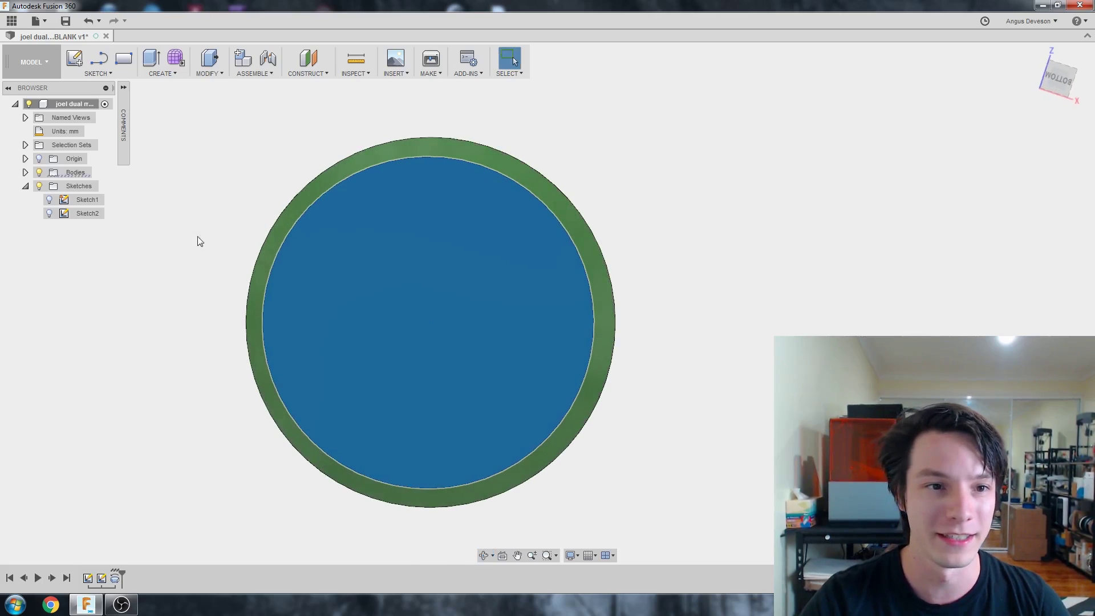
{"action": "left_click", "coordinate": [74, 57]}
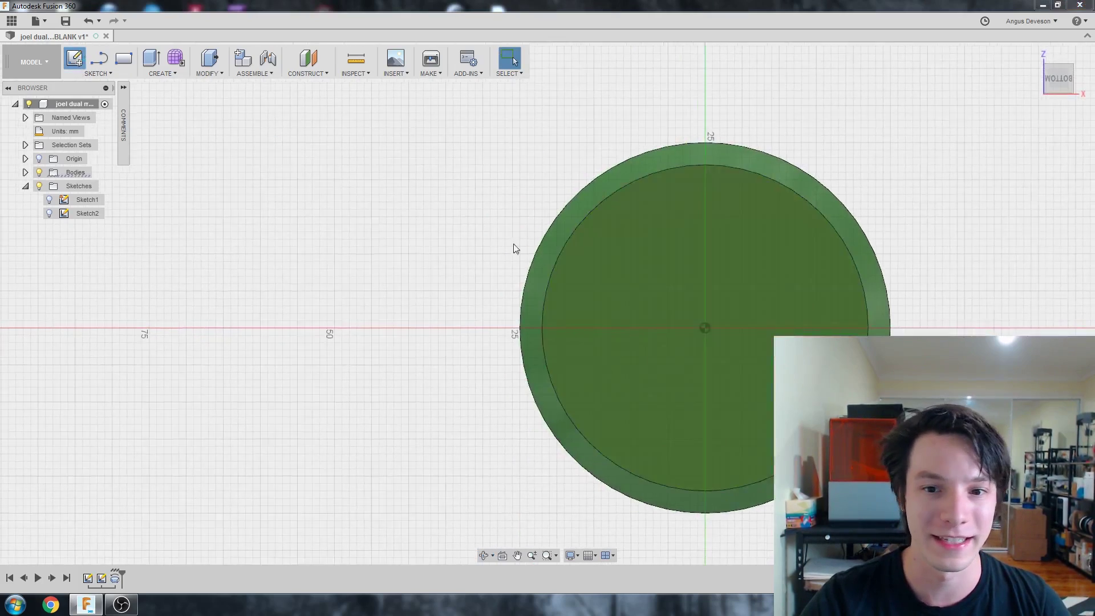
{"action": "scroll", "coordinate": [948, 285], "scroll_direction": "up", "scroll_amount": 2}
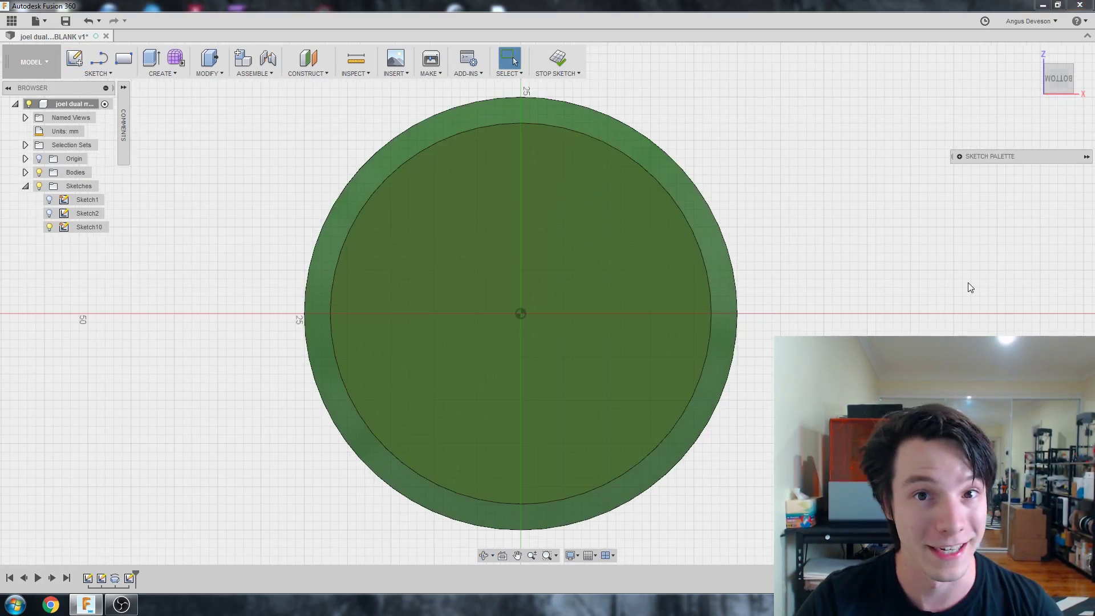
- Add the sketch text "YT" in Arial with a height of 20 mm and place it around the disc's centre
{"action": "left_click", "coordinate": [111, 80]}
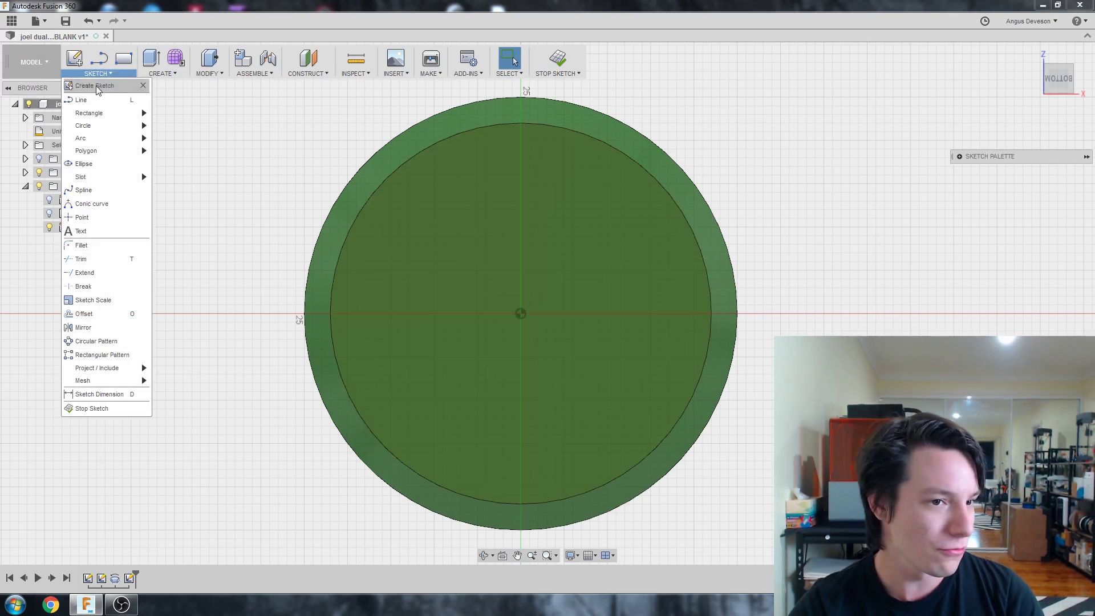
{"action": "left_click", "coordinate": [83, 231]}
{"action": "left_click", "coordinate": [408, 280]}
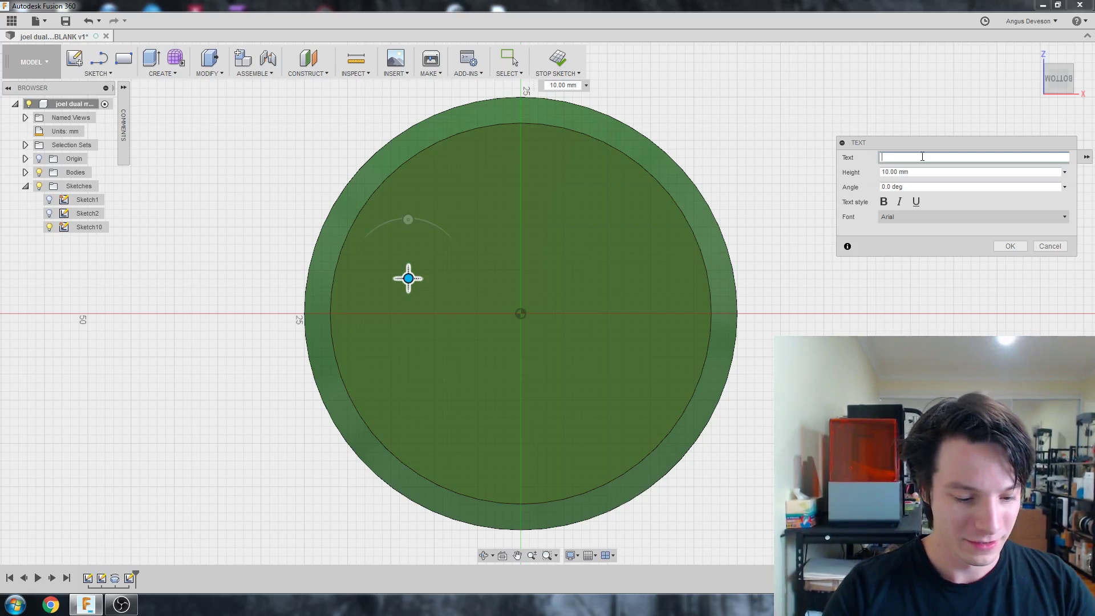
{"action": "type", "text": "YT"}
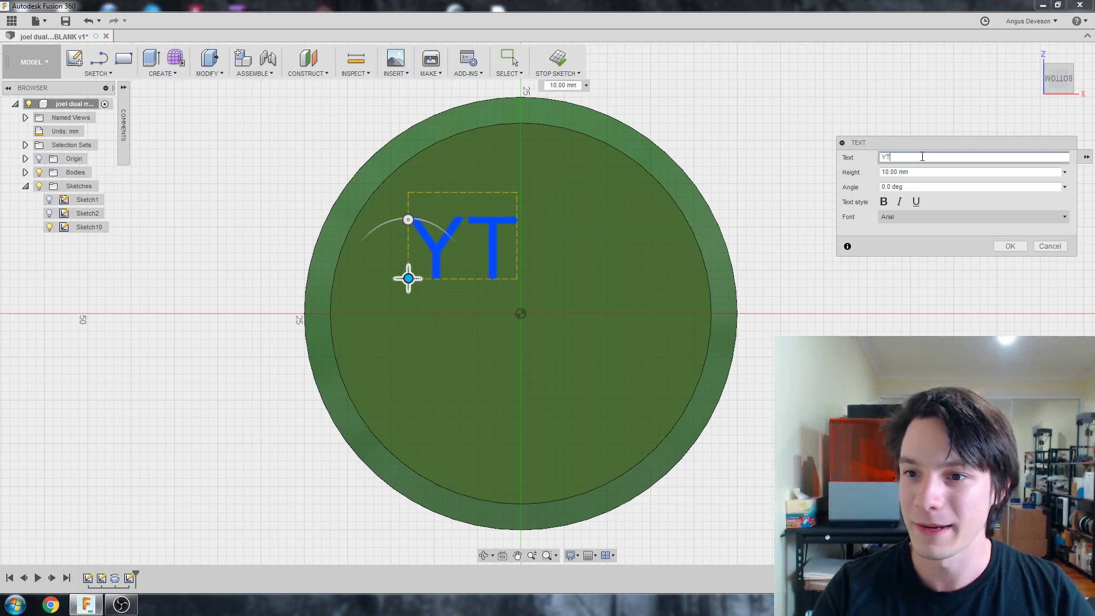
{"action": "left_click_drag", "start_coordinate": [919, 156], "coordinate": [851, 167]}
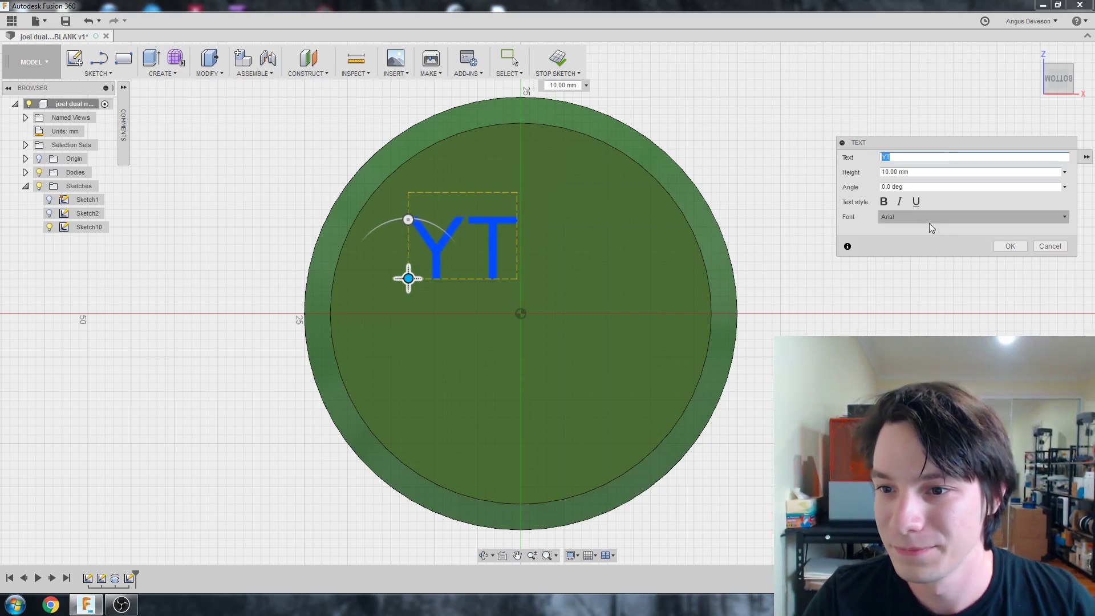
{"action": "left_click", "coordinate": [938, 171]}
{"action": "type", "text": "20"}
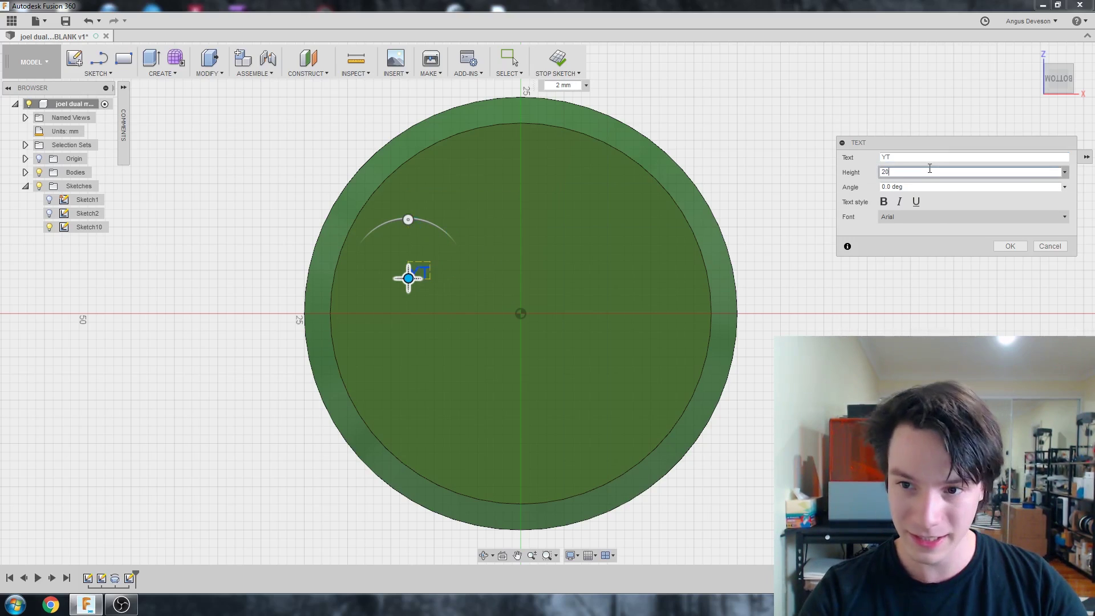
{"action": "left_click_drag", "start_coordinate": [408, 279], "coordinate": [405, 377]}
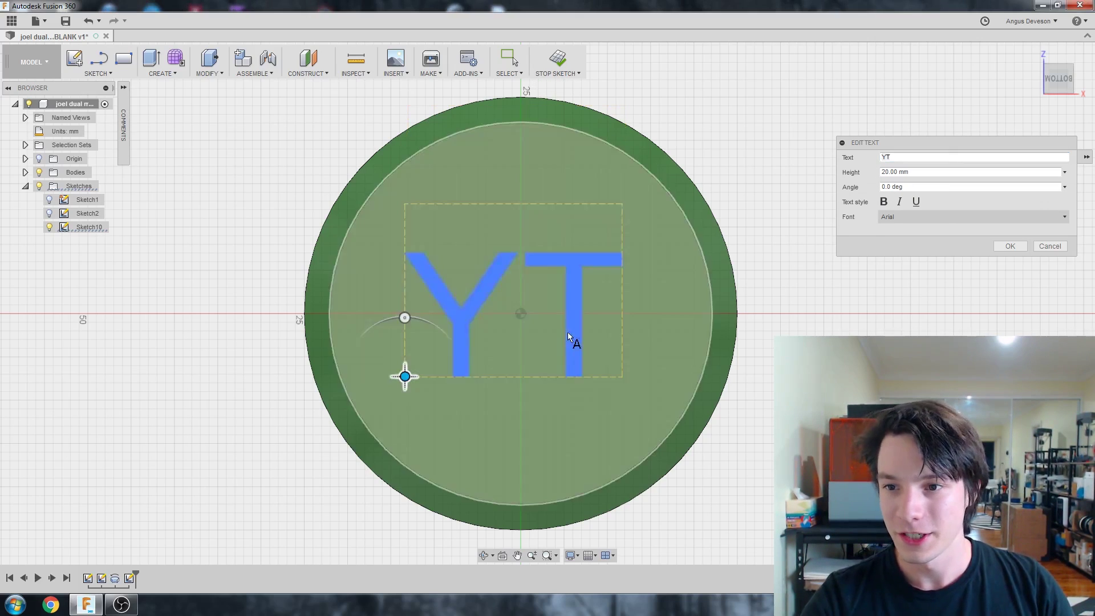
- Try a height of 35 mm for the YT text and reposition it over the disc
{"action": "double_click", "coordinate": [935, 173]}
{"action": "triple_click", "coordinate": [935, 172]}
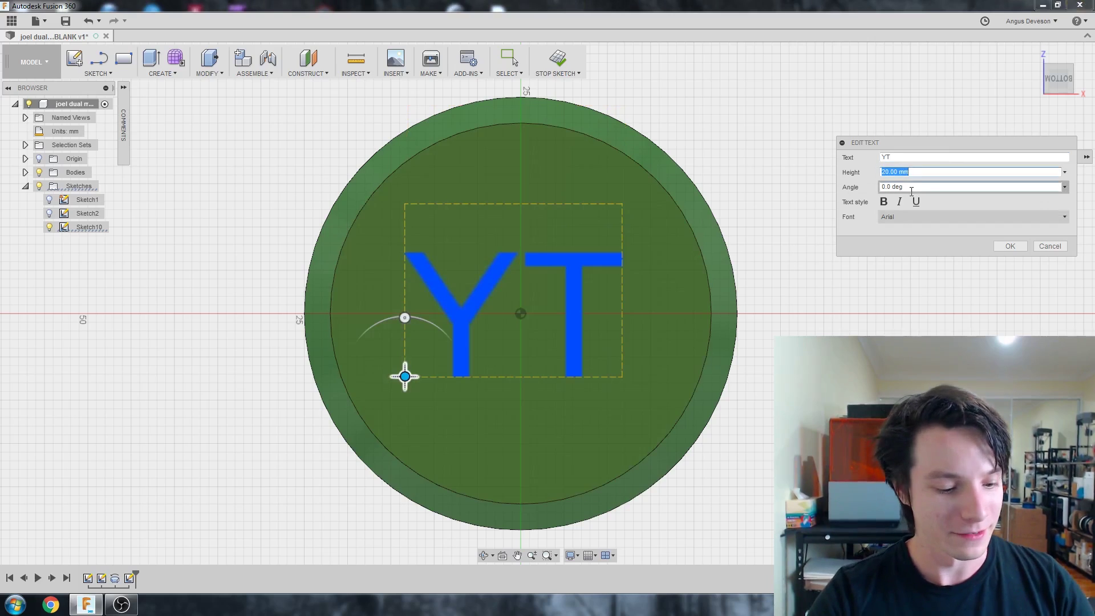
{"action": "type", "text": "35"}
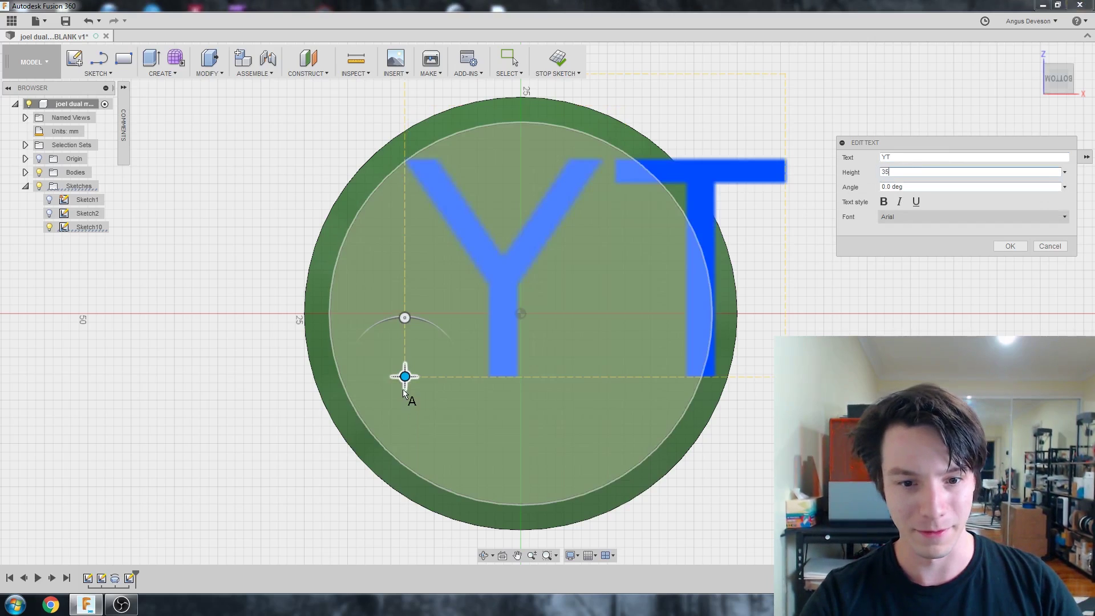
{"action": "mouse_move", "coordinate": [403, 389]}
{"action": "left_mouse_down"}
{"action": "mouse_move", "coordinate": [321, 441]}
{"action": "mouse_move", "coordinate": [328, 467]}
{"action": "left_mouse_up"}
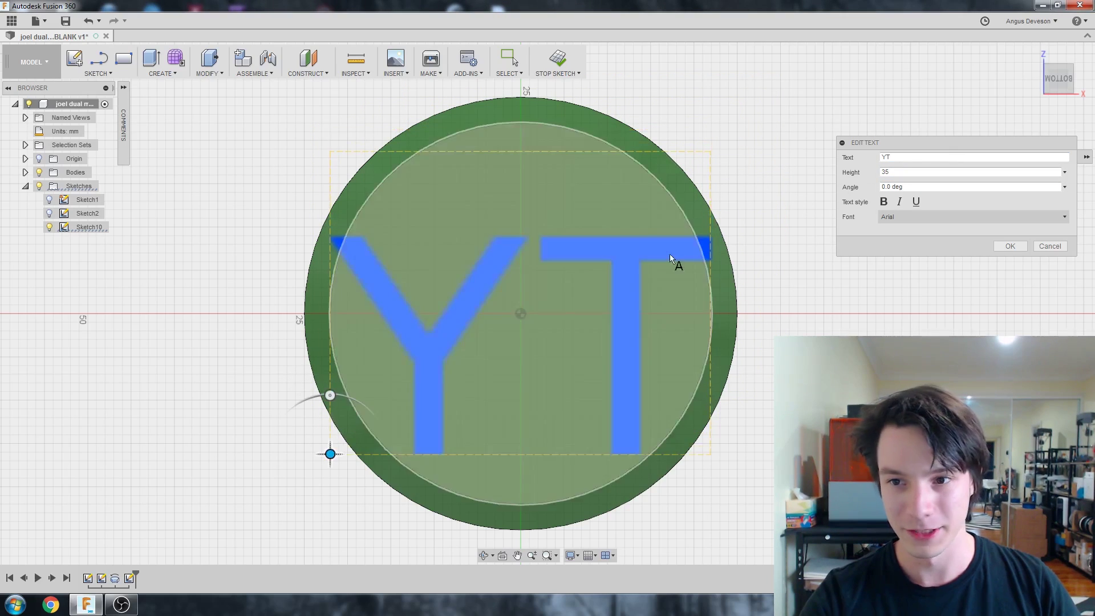
- Set the YT text to 30 mm high and bold, centre it on the disc and accept the text
{"action": "double_click", "coordinate": [888, 173]}
{"action": "type", "text": "30"}
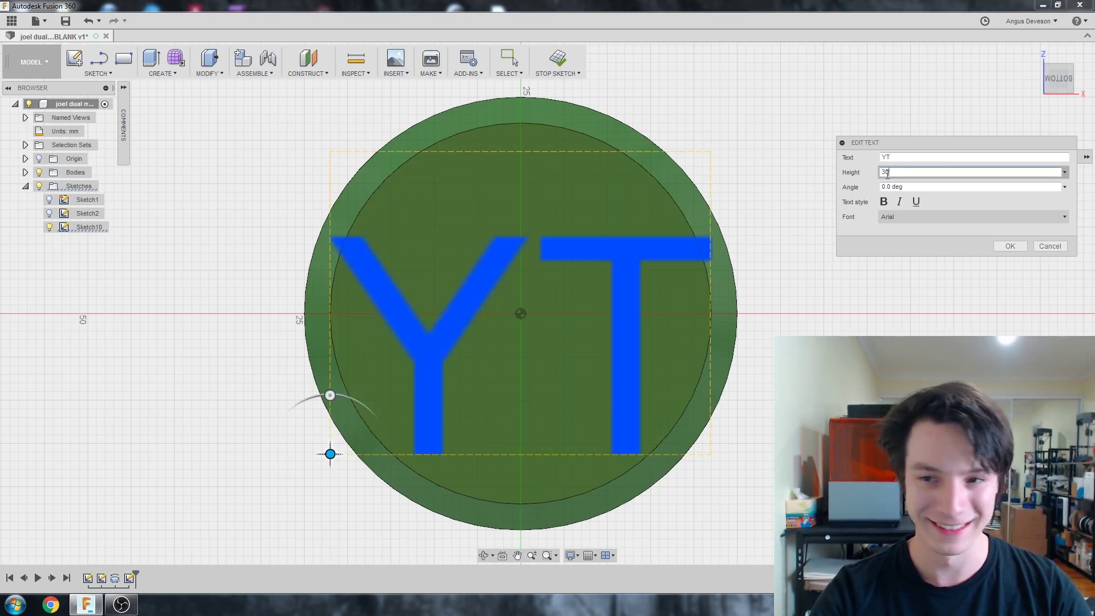
{"action": "key", "text": "Return"}
{"action": "left_click", "coordinate": [883, 201]}
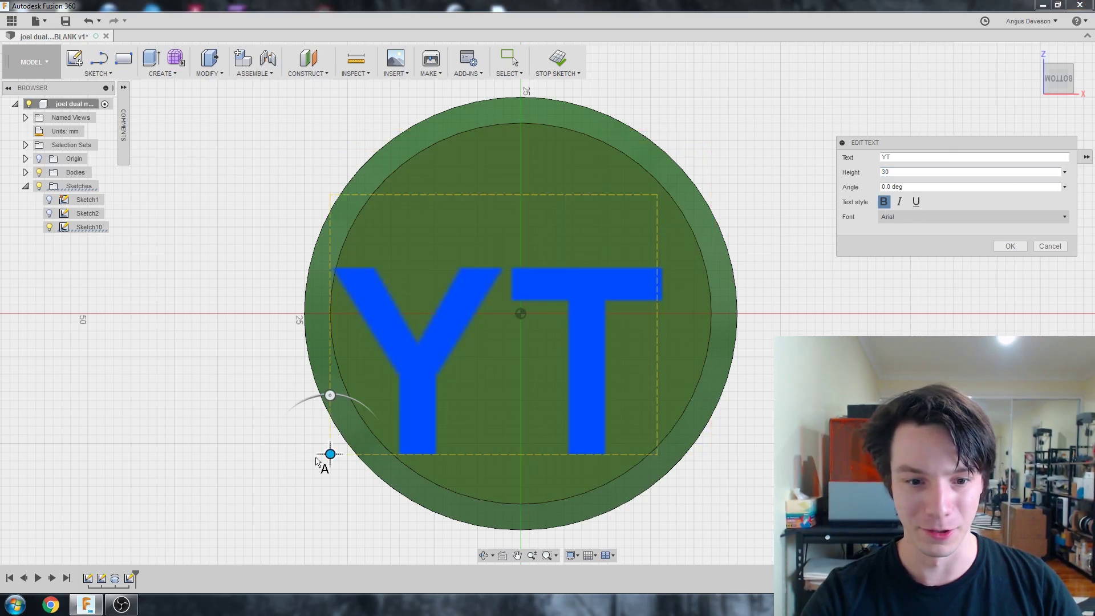
{"action": "mouse_move", "coordinate": [331, 454]}
{"action": "left_mouse_down"}
{"action": "mouse_move", "coordinate": [345, 403]}
{"action": "mouse_move", "coordinate": [351, 423]}
{"action": "left_mouse_up"}
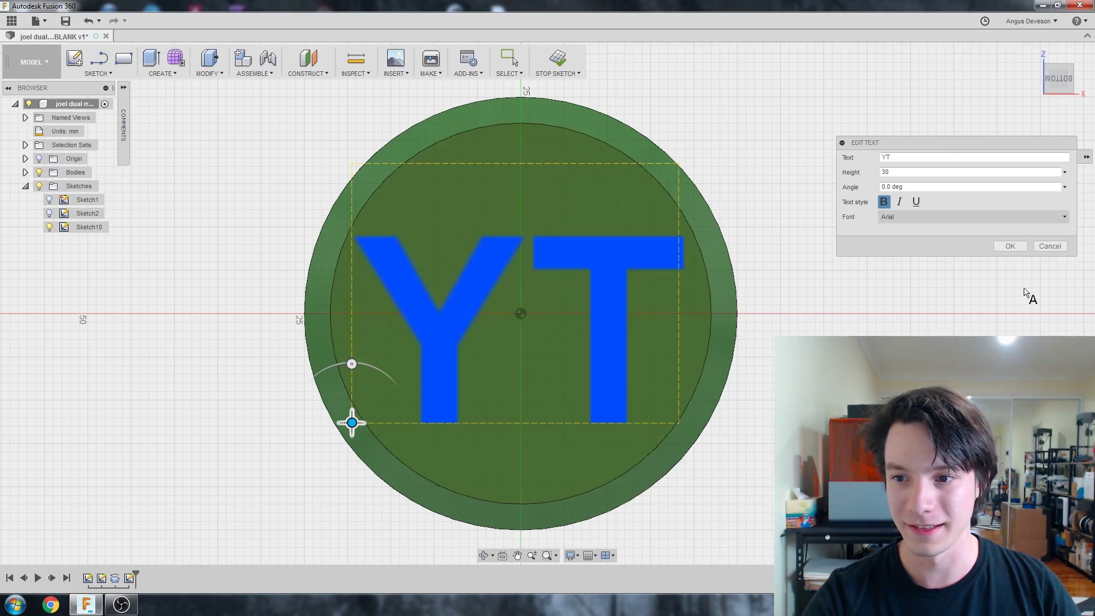
{"action": "left_click", "coordinate": [1013, 245]}
{"action": "middle_click_drag", "start_coordinate": [266, 228], "coordinate": [414, 304], "text": "shift"}
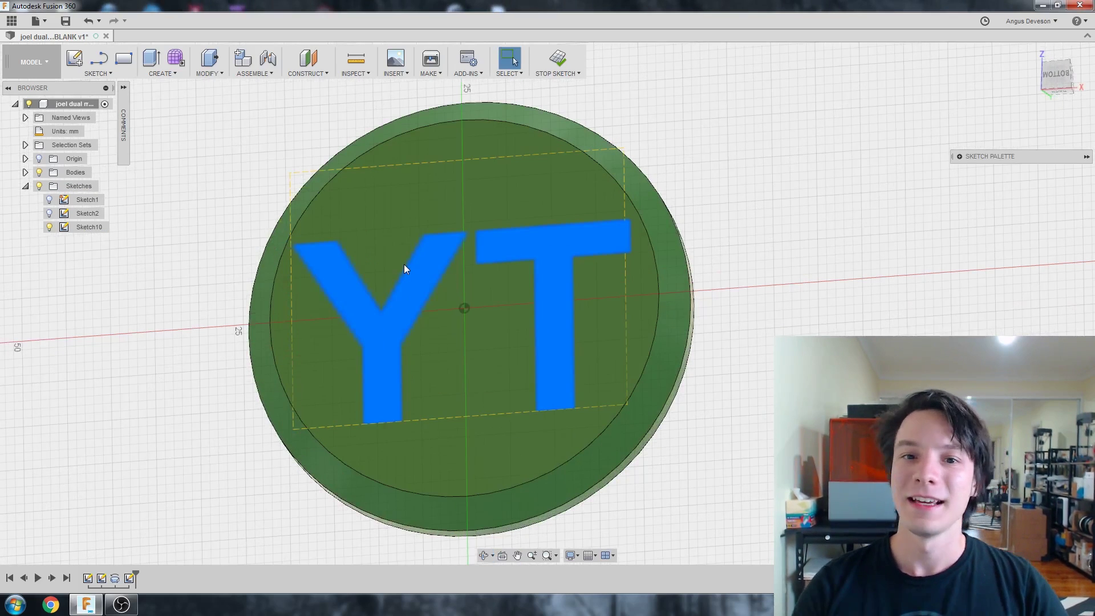
{"action": "scroll", "coordinate": [571, 251], "scroll_direction": "down", "scroll_amount": 2}
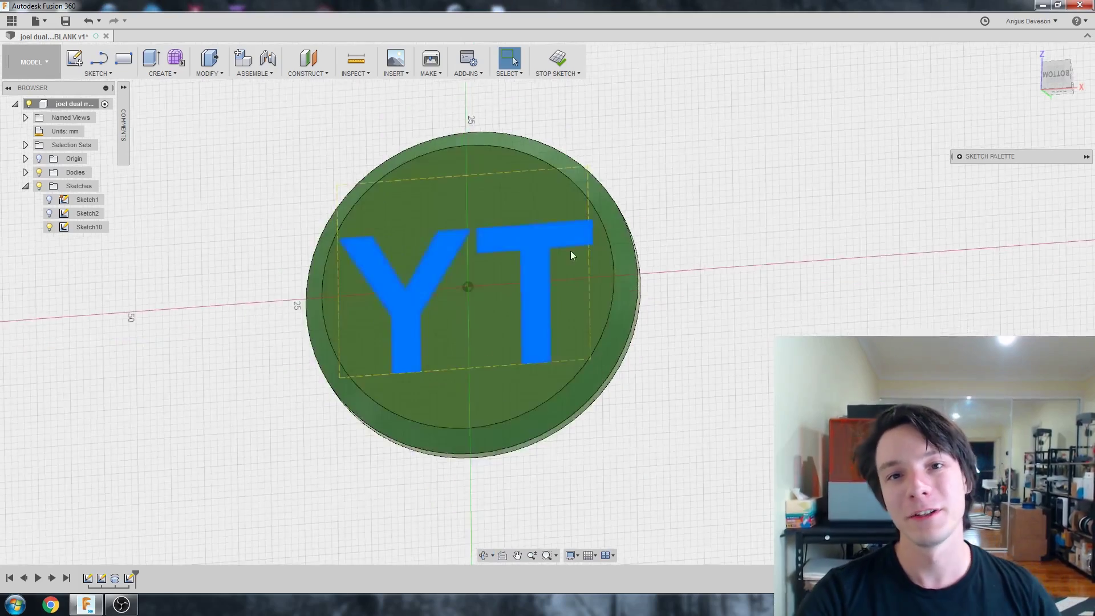
{"action": "scroll", "coordinate": [602, 200], "scroll_direction": "up", "scroll_amount": 5}
{"action": "scroll", "coordinate": [278, 156], "scroll_direction": "down", "scroll_amount": 1}
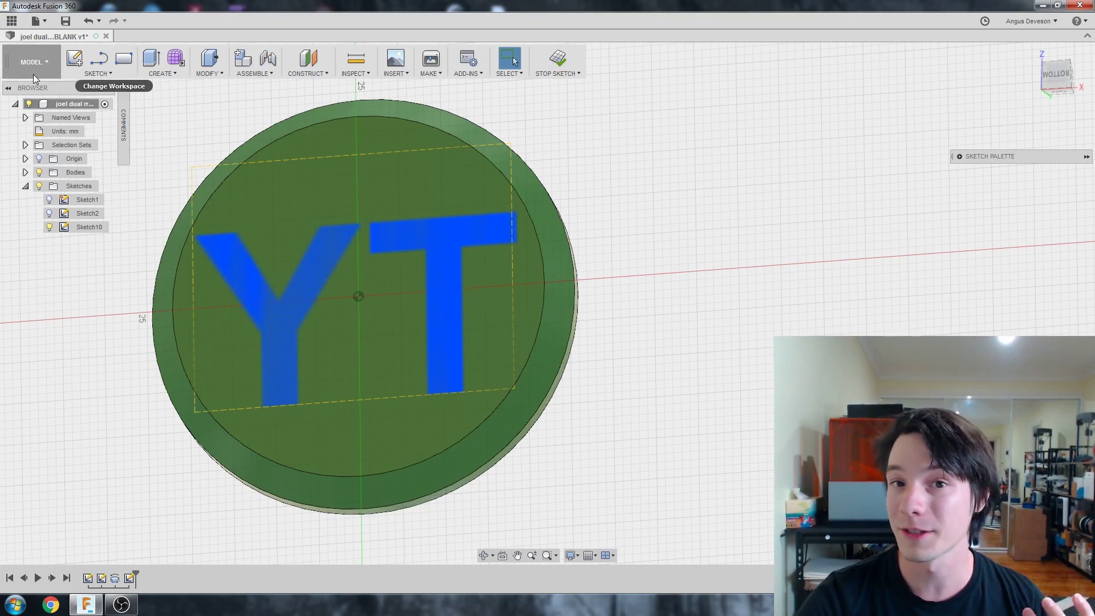
{"action": "scroll", "coordinate": [275, 168], "scroll_direction": "down", "scroll_amount": 1}
{"action": "scroll", "coordinate": [197, 165], "scroll_direction": "up", "scroll_amount": 1}
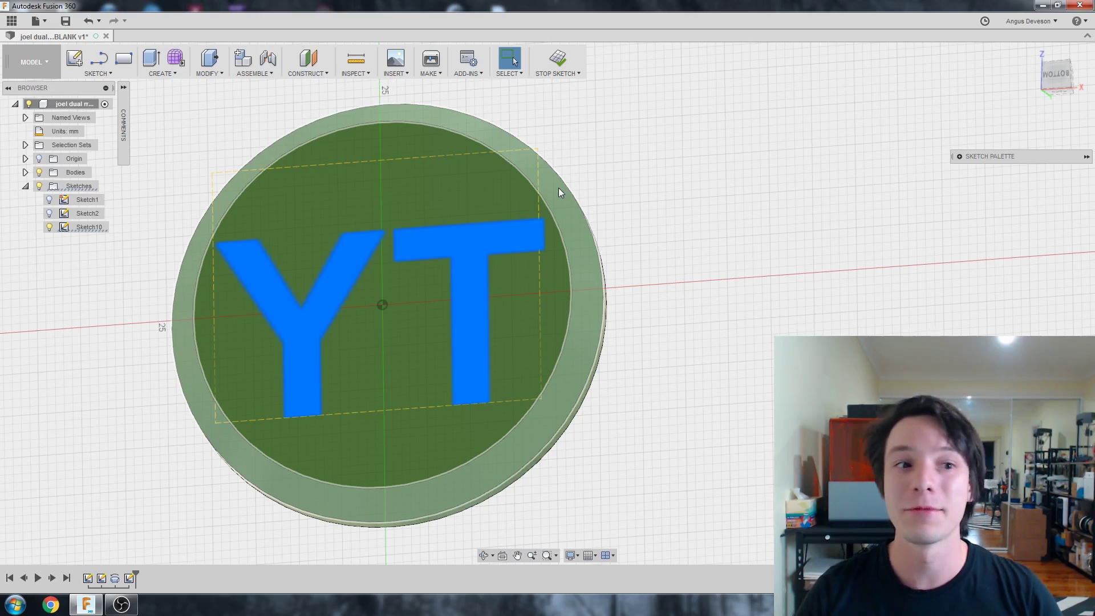
- Finish the text sketch and switch to the Patch workspace
{"action": "left_click", "coordinate": [553, 62]}
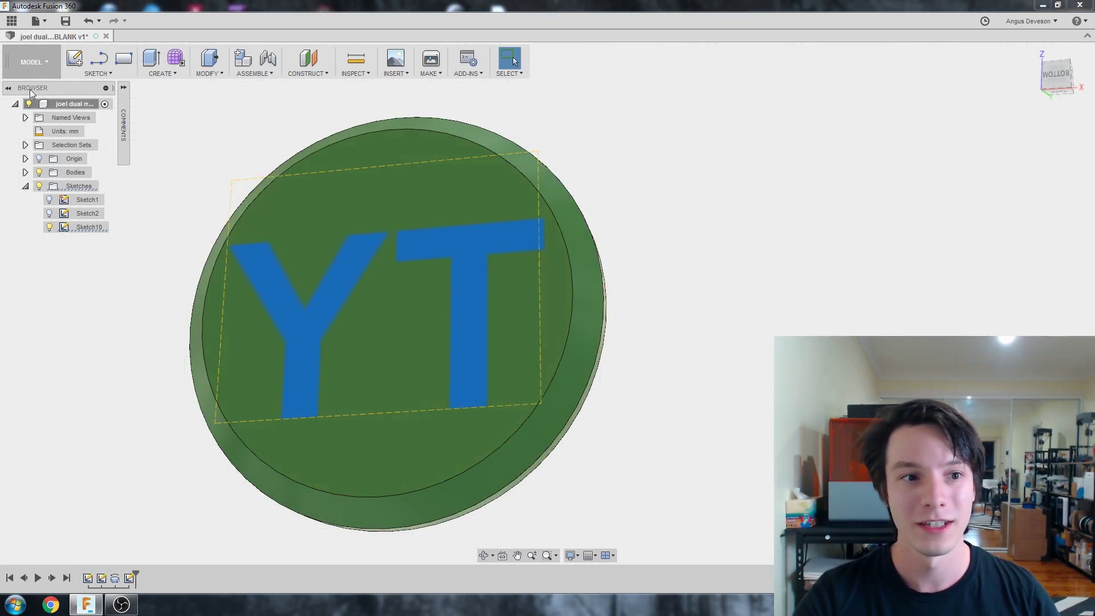
{"action": "left_click", "coordinate": [34, 63]}
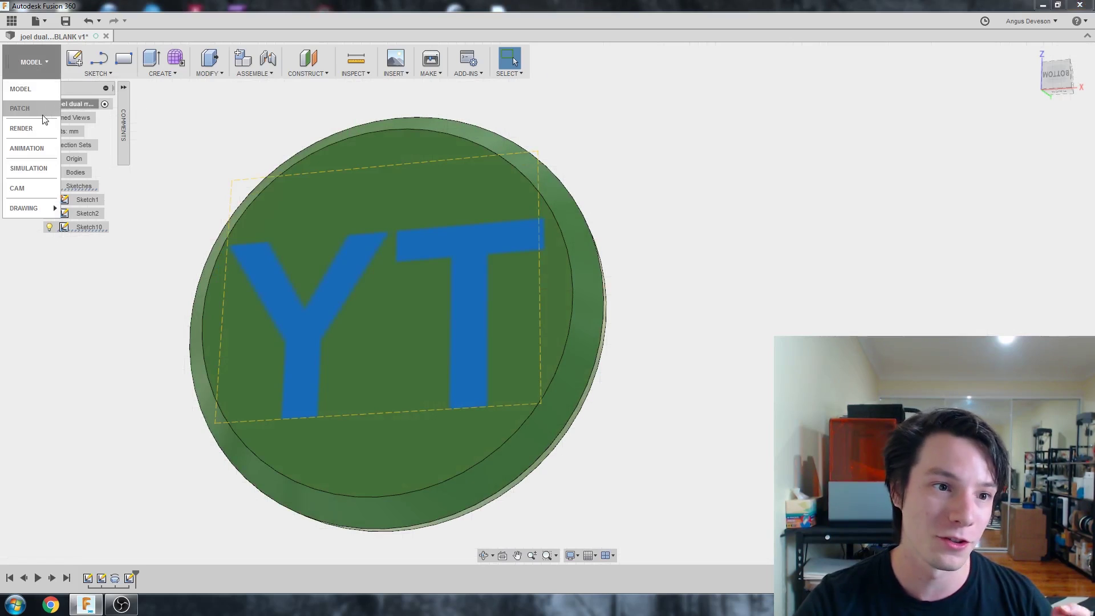
{"action": "left_click", "coordinate": [19, 108]}
- Extrude the YT text sketch by -20 mm through the disc as new surface bodies
{"action": "scroll", "coordinate": [339, 176], "scroll_direction": "up", "scroll_amount": 2}
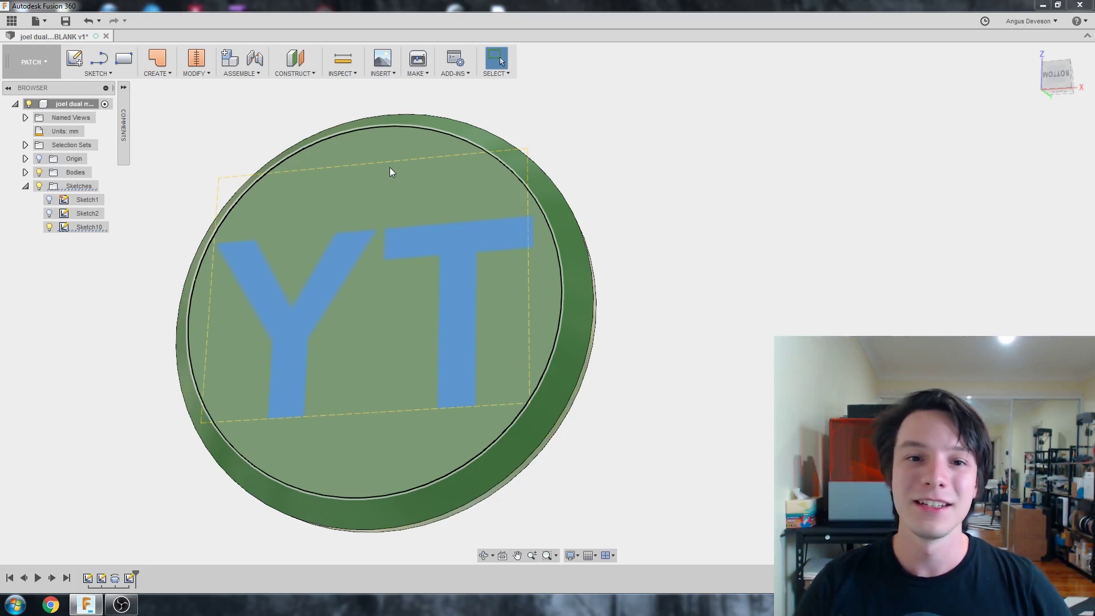
{"action": "middle_click_drag", "start_coordinate": [379, 160], "coordinate": [371, 254], "text": "shift"}
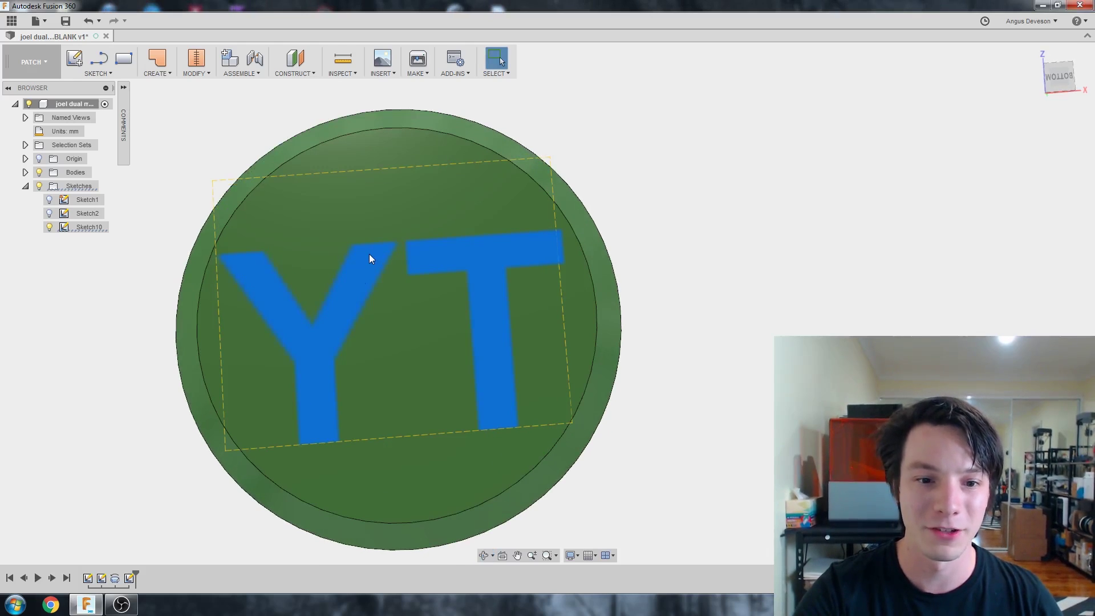
{"action": "double_click", "coordinate": [129, 579]}
{"action": "left_click", "coordinate": [14, 449]}
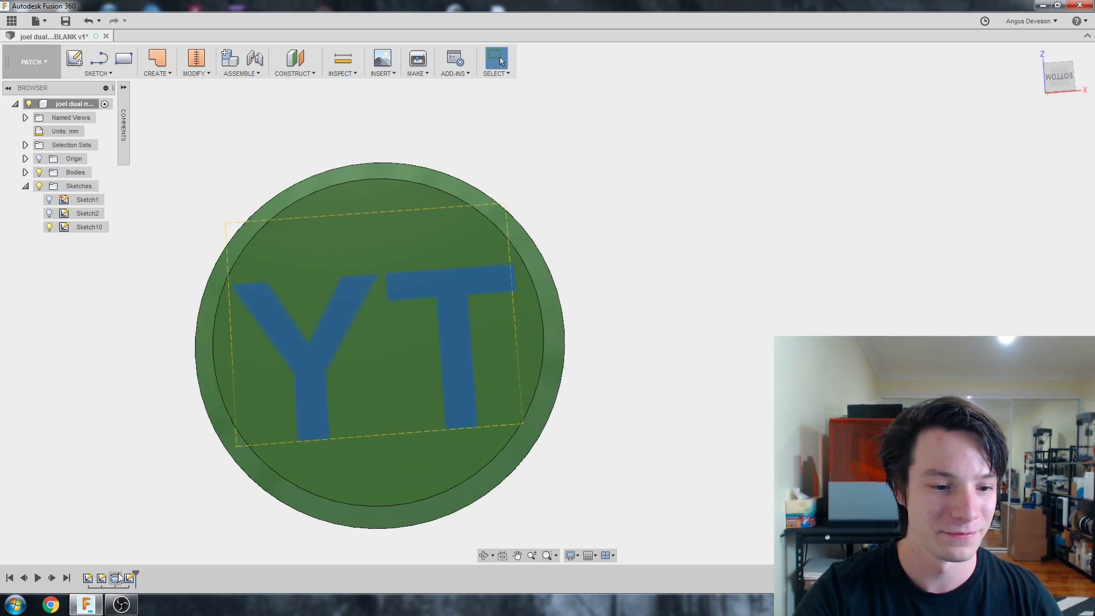
{"action": "left_click", "coordinate": [115, 577]}
{"action": "left_click", "coordinate": [129, 579]}
{"action": "middle_click_drag", "start_coordinate": [325, 317], "coordinate": [298, 312], "text": "shift"}
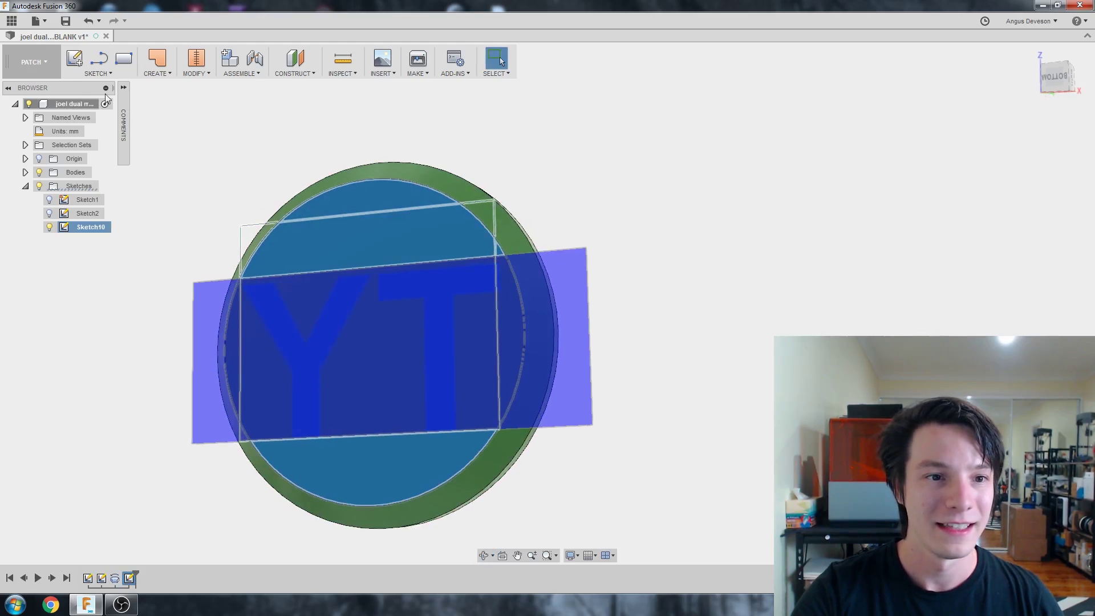
{"action": "left_click", "coordinate": [164, 74]}
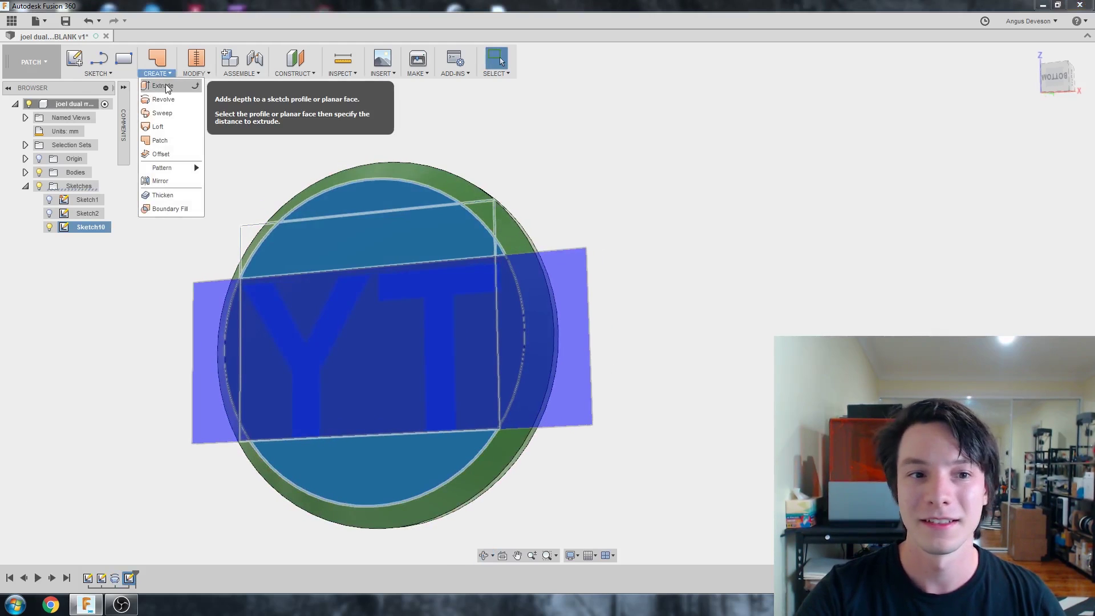
{"action": "left_click", "coordinate": [163, 85]}
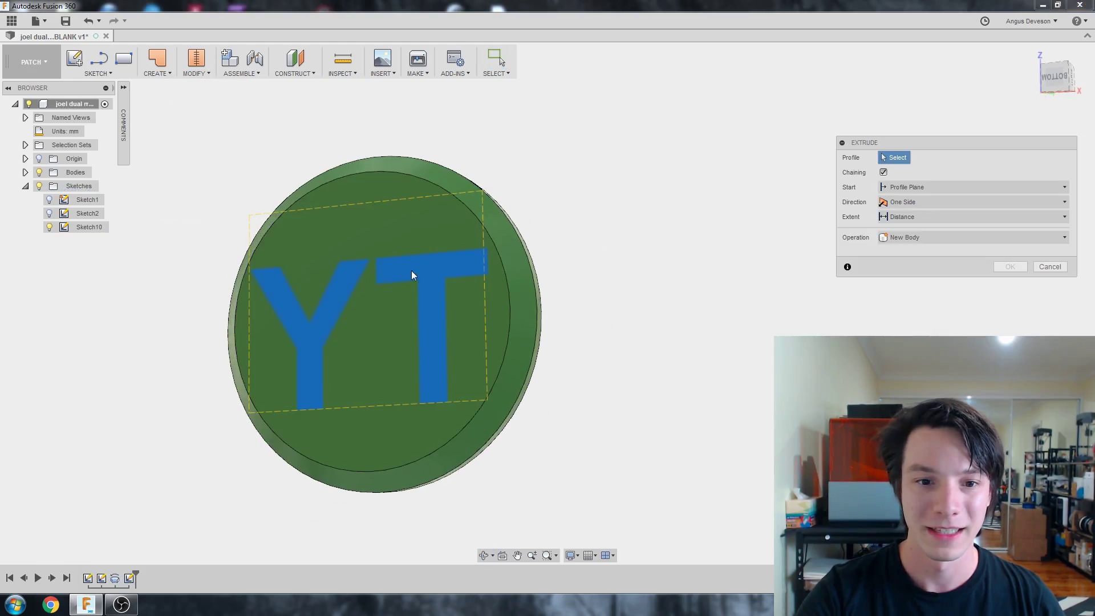
{"action": "left_click", "coordinate": [441, 264]}
{"action": "middle_click_drag", "start_coordinate": [441, 260], "coordinate": [345, 296], "text": "shift"}
{"action": "left_click_drag", "start_coordinate": [346, 297], "coordinate": [461, 311]}
{"action": "mouse_move", "coordinate": [251, 286]}
{"action": "middle_mouse_down", "text": "shift"}
{"action": "mouse_move", "coordinate": [272, 296]}
{"action": "mouse_move", "coordinate": [251, 302]}
{"action": "middle_mouse_up", "text": "shift"}
{"action": "scroll", "coordinate": [372, 302], "scroll_direction": "up", "scroll_amount": 1}
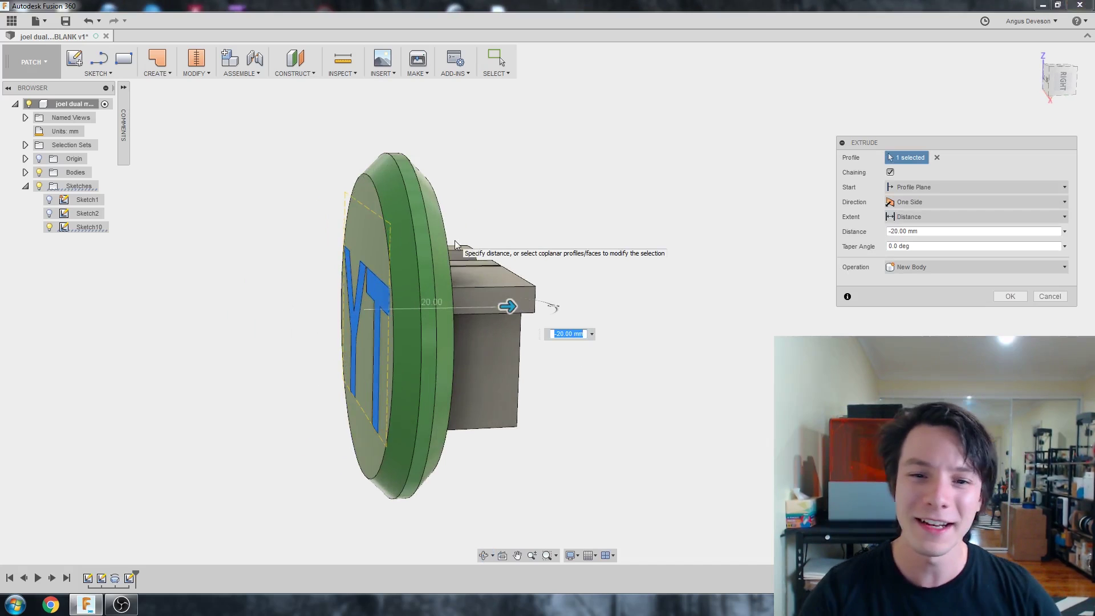
{"action": "middle_click_drag", "start_coordinate": [510, 329], "coordinate": [170, 340], "text": "shift"}
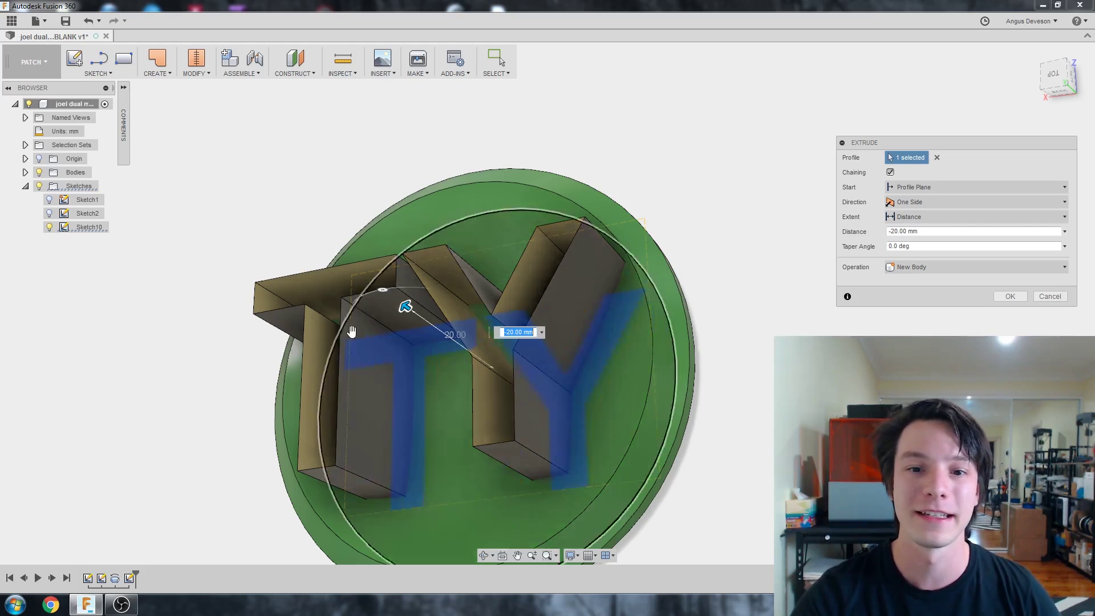
{"action": "scroll", "coordinate": [352, 335], "scroll_direction": "down", "scroll_amount": 3}
{"action": "middle_click_drag", "start_coordinate": [352, 335], "coordinate": [336, 409], "text": "shift"}
{"action": "scroll", "coordinate": [336, 409], "scroll_direction": "up", "scroll_amount": 3}
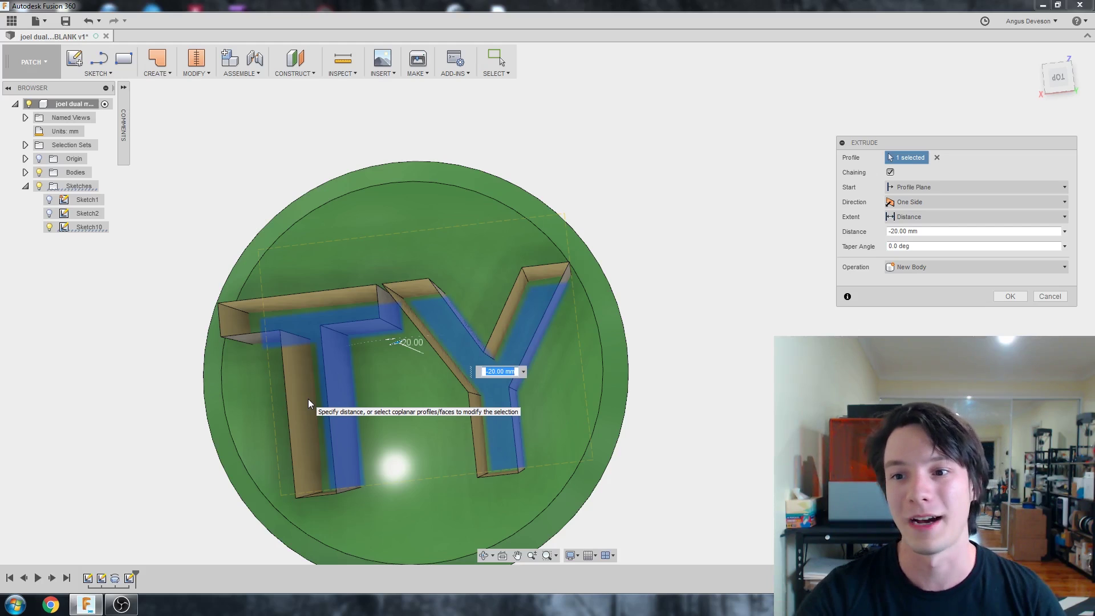
{"action": "middle_click_drag", "start_coordinate": [308, 399], "coordinate": [350, 345], "text": "shift"}
{"action": "left_click", "coordinate": [1004, 295]}
{"action": "scroll", "coordinate": [407, 340], "scroll_direction": "down", "scroll_amount": 3}
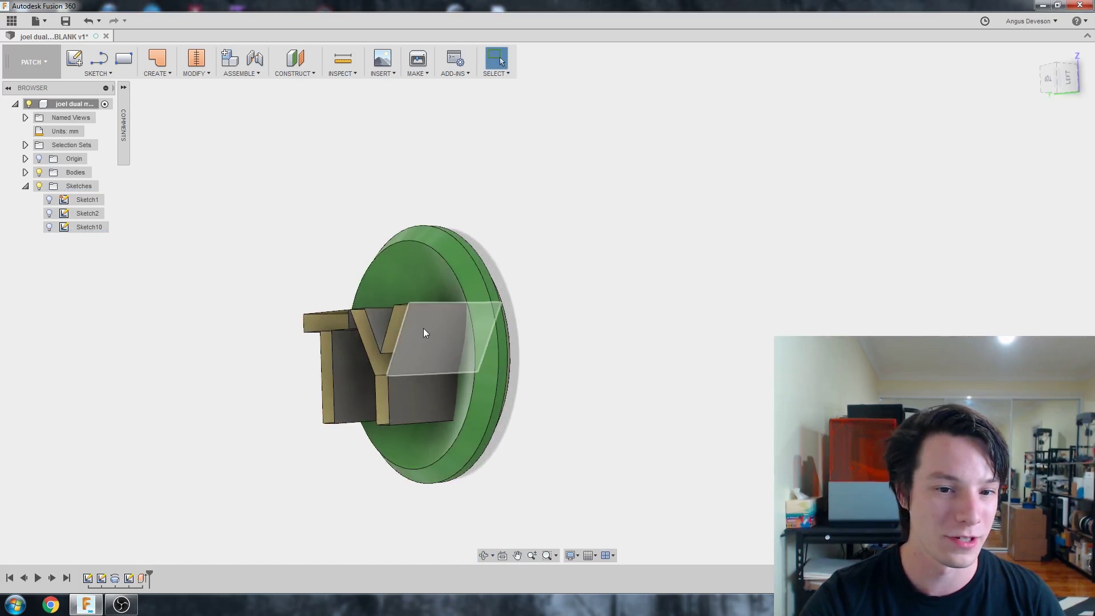
- Split the solid disc Body1 using the T-shaped surface Body45 as the splitting tool
{"action": "left_click", "coordinate": [423, 330]}
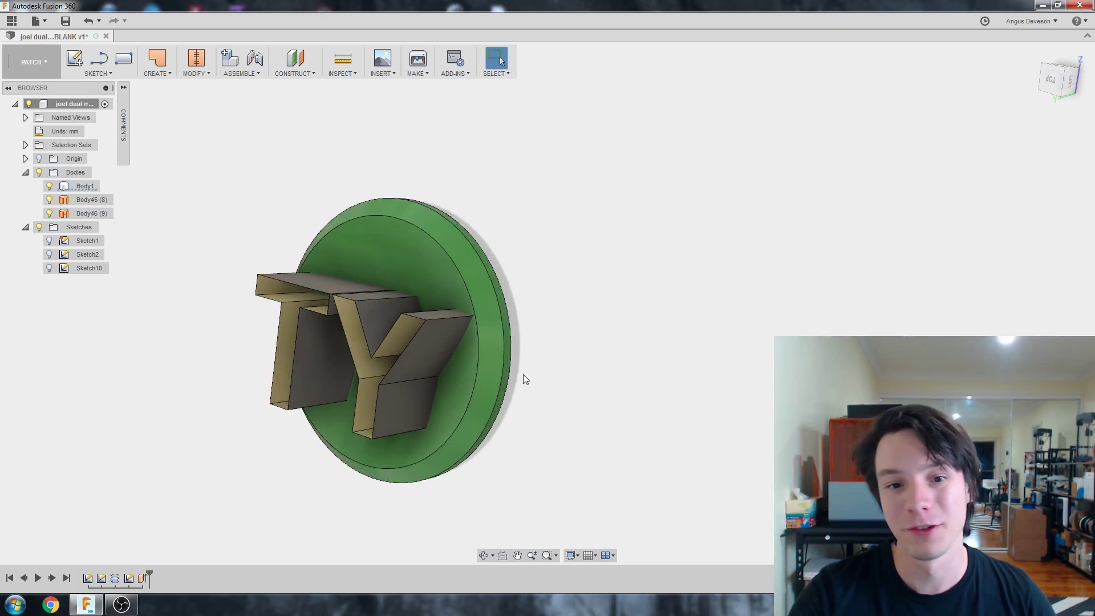
{"action": "middle_click_drag", "start_coordinate": [485, 383], "coordinate": [521, 378], "text": "shift"}
{"action": "middle_click_drag", "start_coordinate": [171, 374], "coordinate": [378, 303], "text": "shift"}
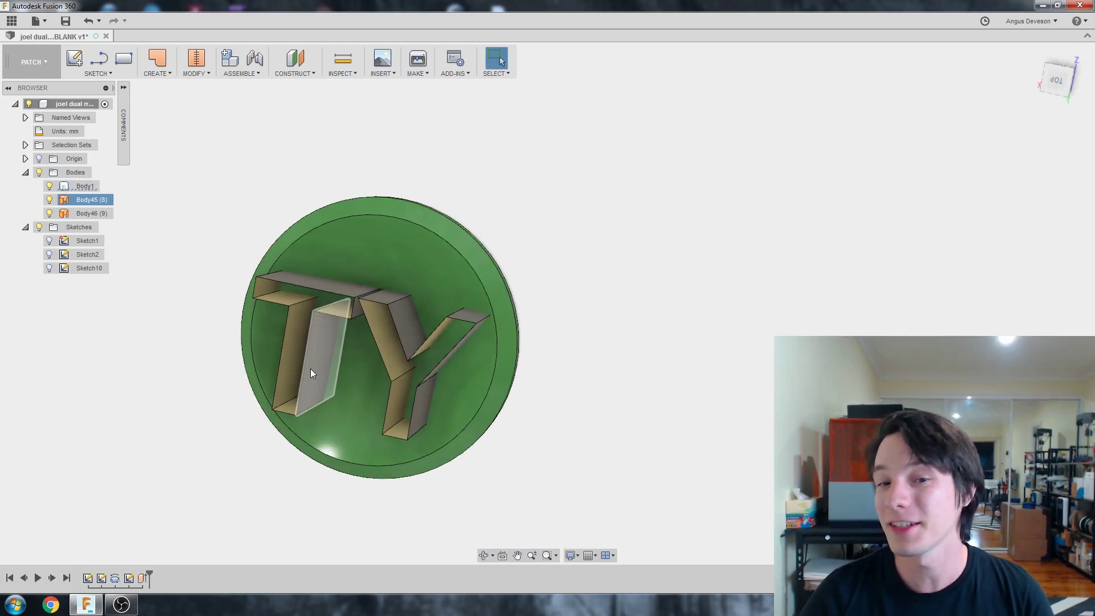
{"action": "middle_click_drag", "start_coordinate": [311, 368], "coordinate": [296, 343], "text": "shift"}
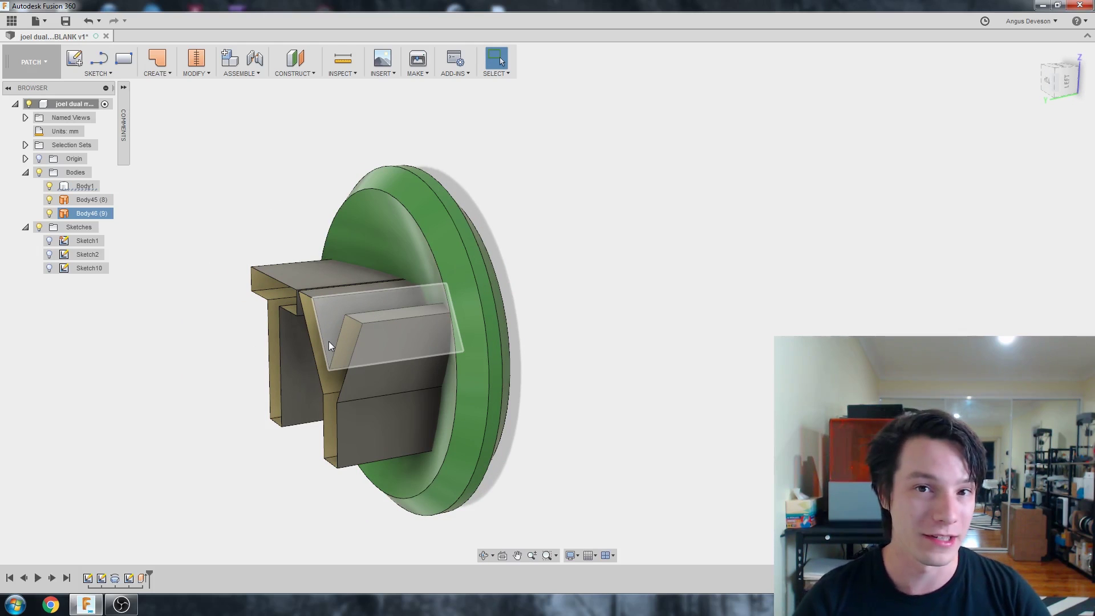
{"action": "left_click", "coordinate": [201, 74]}
{"action": "left_click", "coordinate": [194, 223]}
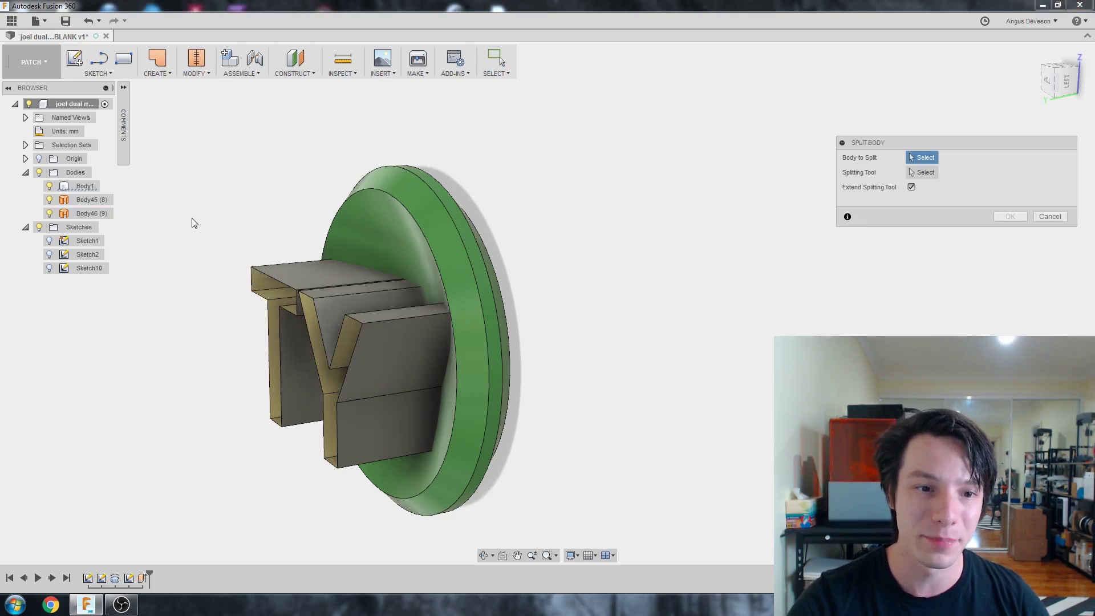
{"action": "middle_click_drag", "start_coordinate": [296, 328], "coordinate": [557, 436], "text": "shift"}
{"action": "scroll", "coordinate": [546, 419], "scroll_direction": "up", "scroll_amount": 2}
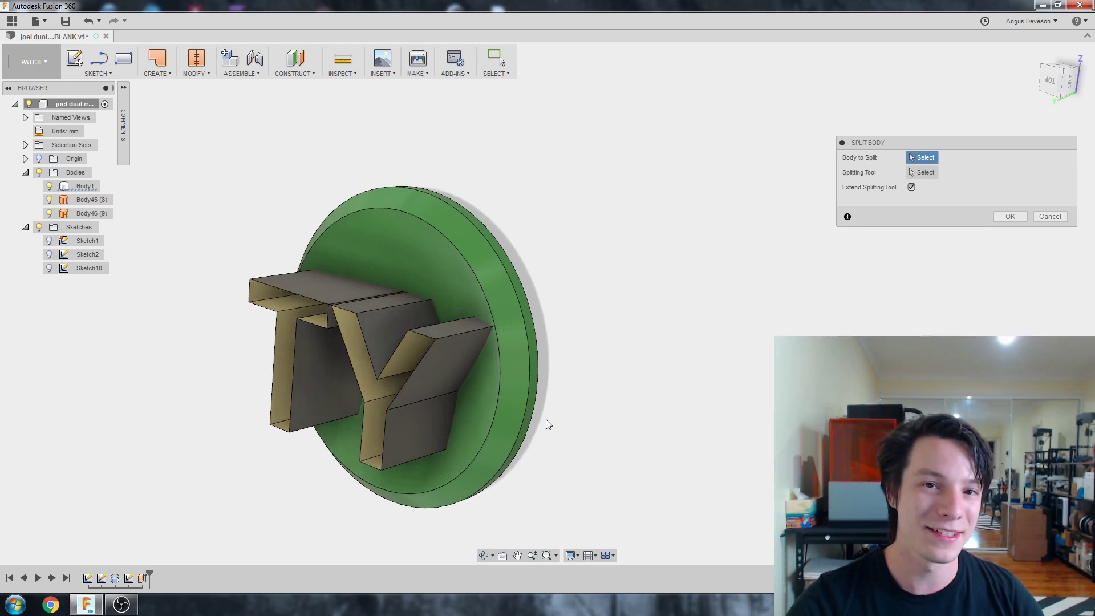
{"action": "middle_click_drag", "start_coordinate": [451, 436], "coordinate": [457, 399], "text": "shift"}
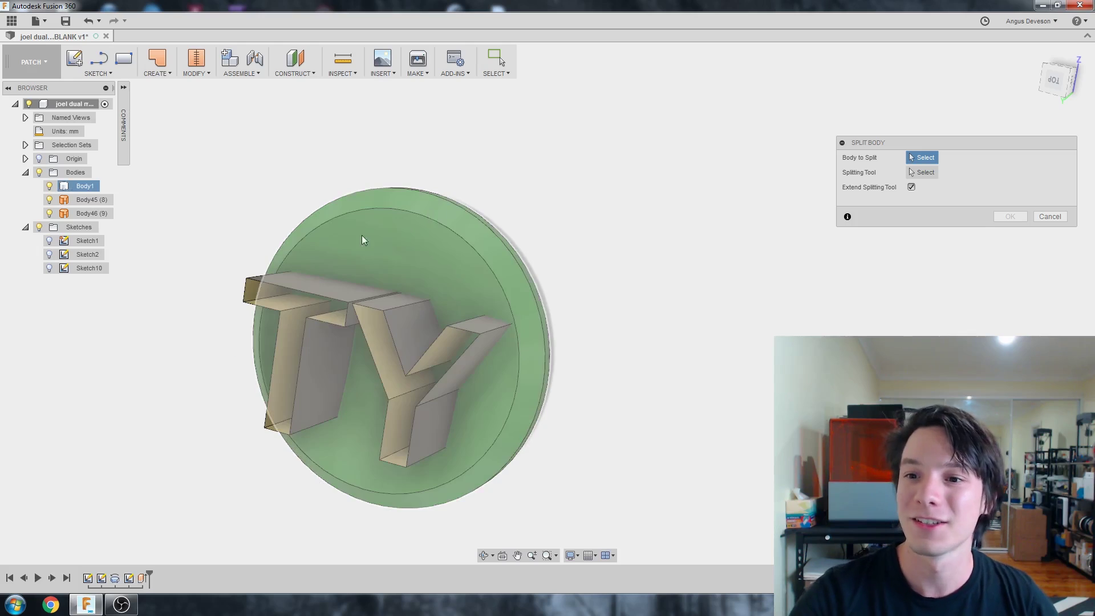
{"action": "left_click", "coordinate": [384, 214]}
{"action": "middle_click_drag", "start_coordinate": [384, 214], "coordinate": [291, 242], "text": "shift"}
{"action": "middle_click_drag", "start_coordinate": [367, 345], "coordinate": [331, 268], "text": "shift"}
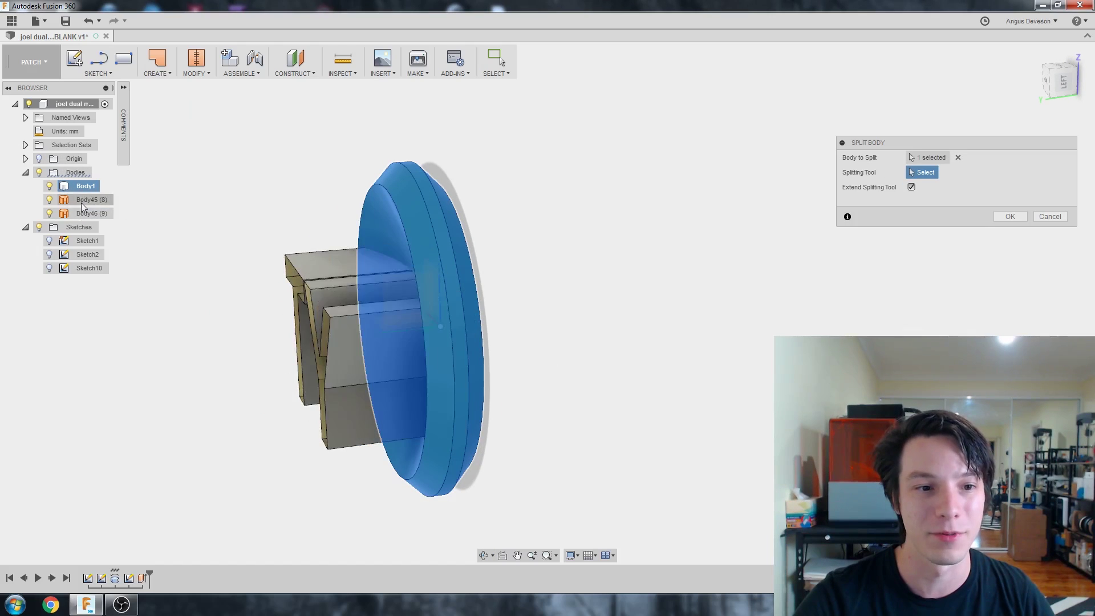
{"action": "mouse_move", "coordinate": [143, 228]}
{"action": "middle_mouse_down", "text": "shift"}
{"action": "mouse_move", "coordinate": [124, 241]}
{"action": "mouse_move", "coordinate": [156, 227]}
{"action": "middle_mouse_up", "text": "shift"}
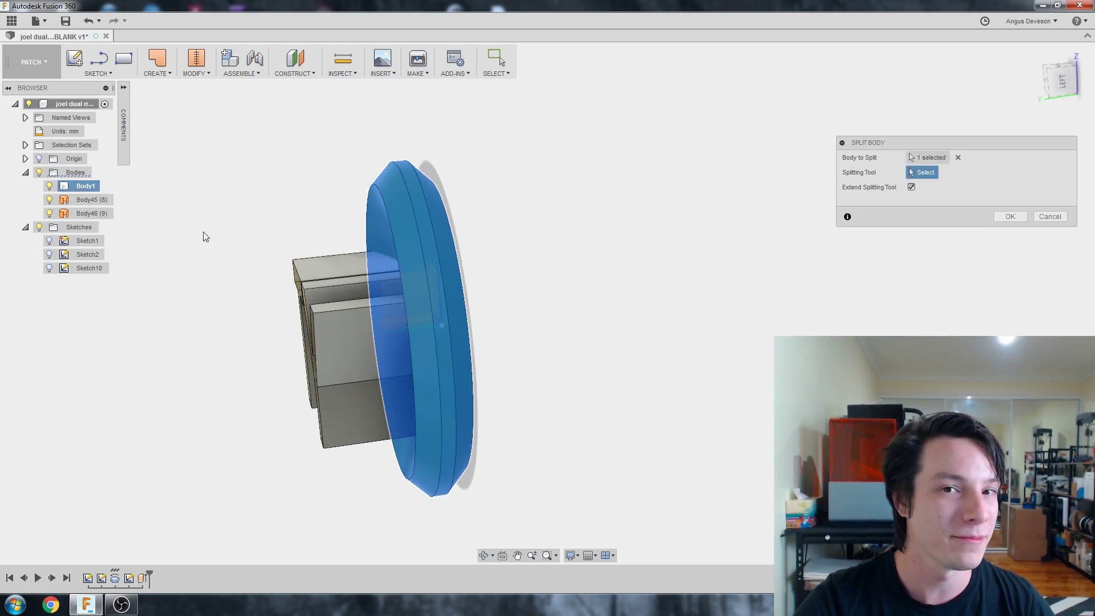
{"action": "left_click", "coordinate": [91, 201]}
{"action": "middle_click_drag", "start_coordinate": [217, 240], "coordinate": [282, 218], "text": "shift"}
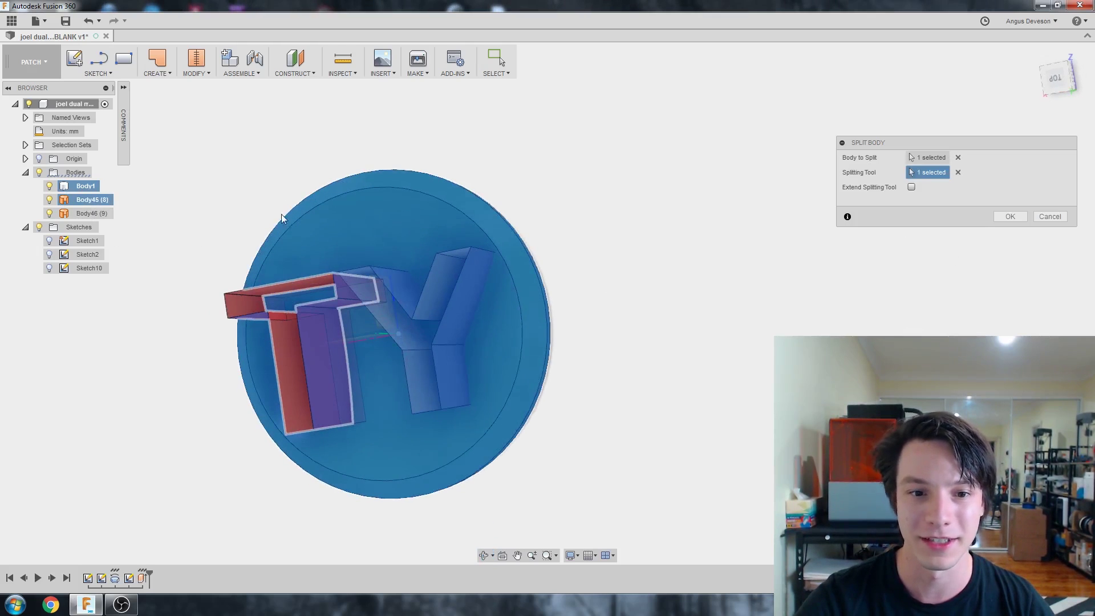
{"action": "left_click", "coordinate": [1001, 217]}
- Examine the split T piece by temporarily hiding the outer disc Body47, and show the disc again
{"action": "scroll", "coordinate": [563, 242], "scroll_direction": "down", "scroll_amount": 2}
{"action": "middle_click_drag", "start_coordinate": [563, 242], "coordinate": [513, 251], "text": "shift"}
{"action": "scroll", "coordinate": [424, 286], "scroll_direction": "up", "scroll_amount": 2}
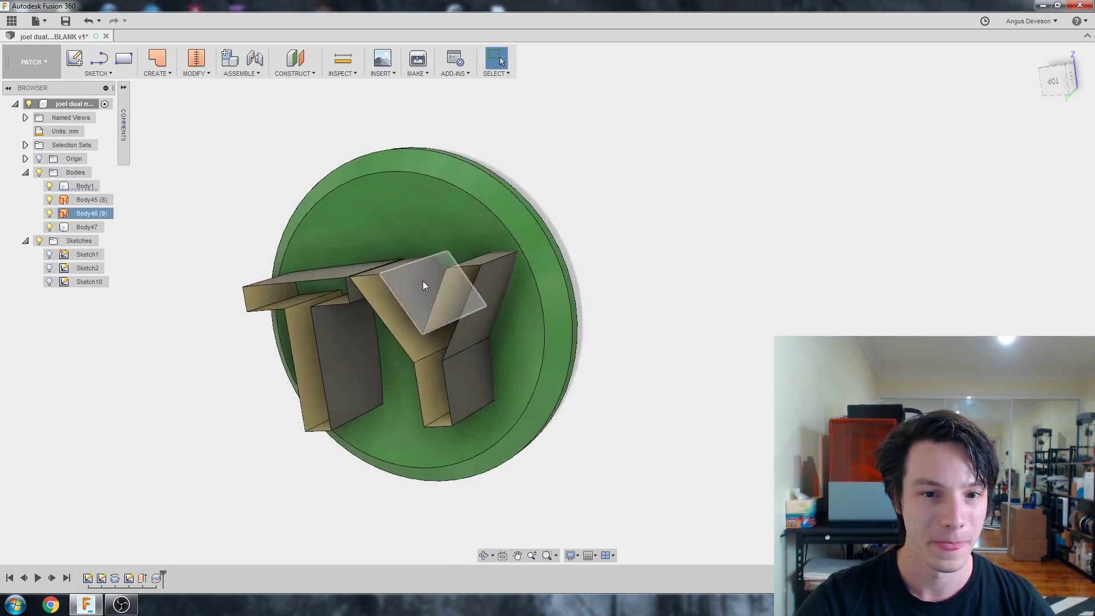
{"action": "mouse_move", "coordinate": [423, 281]}
{"action": "middle_mouse_down", "text": "shift"}
{"action": "mouse_move", "coordinate": [330, 265]}
{"action": "mouse_move", "coordinate": [203, 279]}
{"action": "middle_mouse_up", "text": "shift"}
{"action": "scroll", "coordinate": [204, 279], "scroll_direction": "up", "scroll_amount": 2}
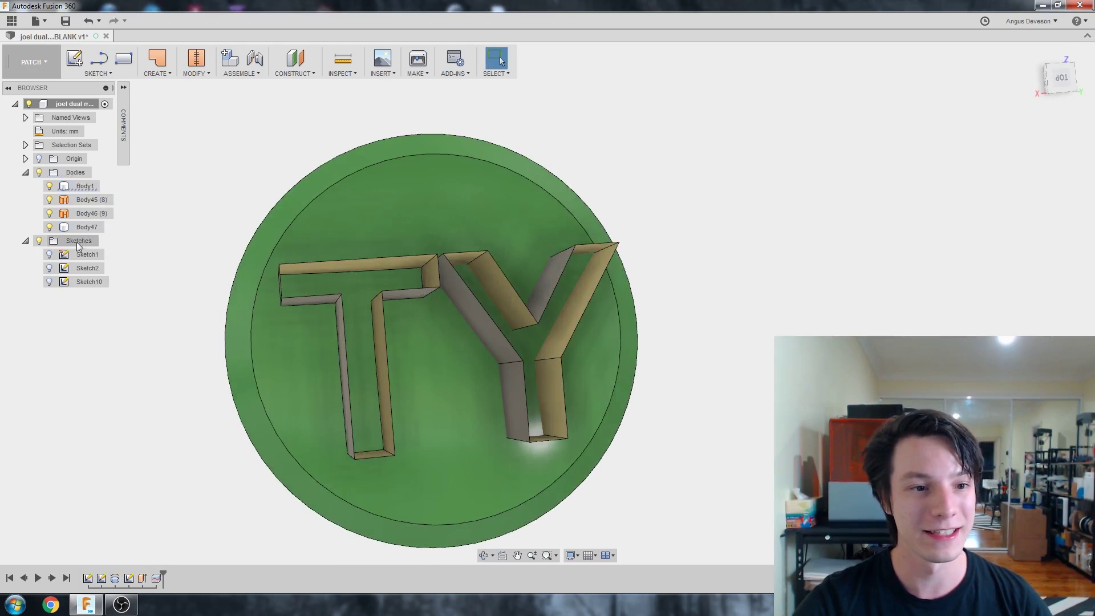
{"action": "left_click", "coordinate": [48, 227]}
{"action": "middle_click_drag", "start_coordinate": [323, 213], "coordinate": [320, 281], "text": "shift"}
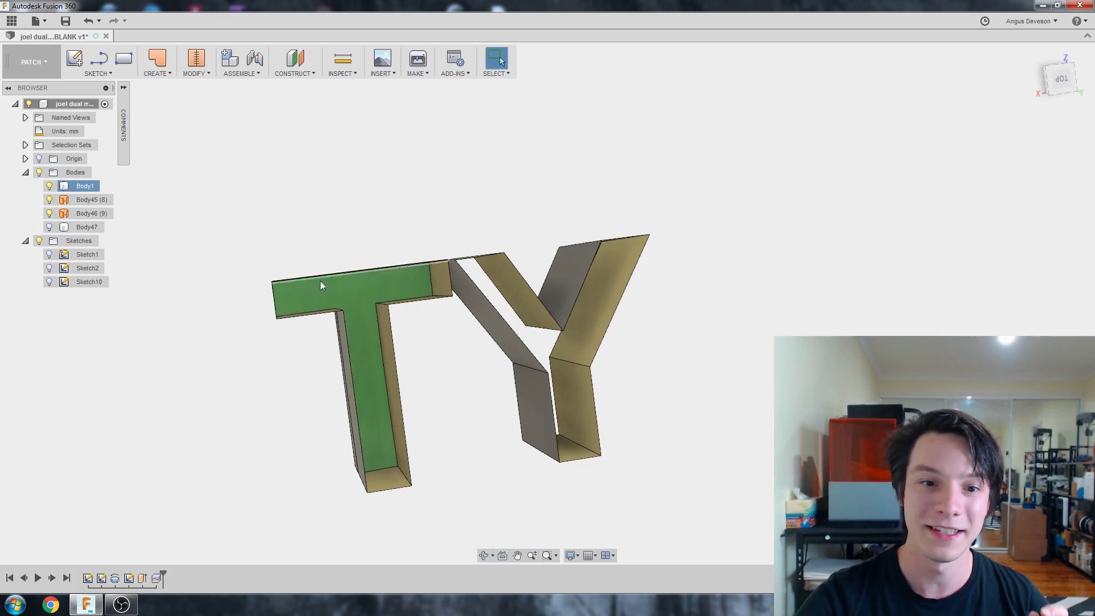
{"action": "left_click", "coordinate": [49, 227]}
{"action": "scroll", "coordinate": [508, 284], "scroll_direction": "down", "scroll_amount": 2}
{"action": "middle_click_drag", "start_coordinate": [508, 284], "coordinate": [265, 215], "text": "shift"}
{"action": "scroll", "coordinate": [861, 283], "scroll_direction": "up", "scroll_amount": 2}
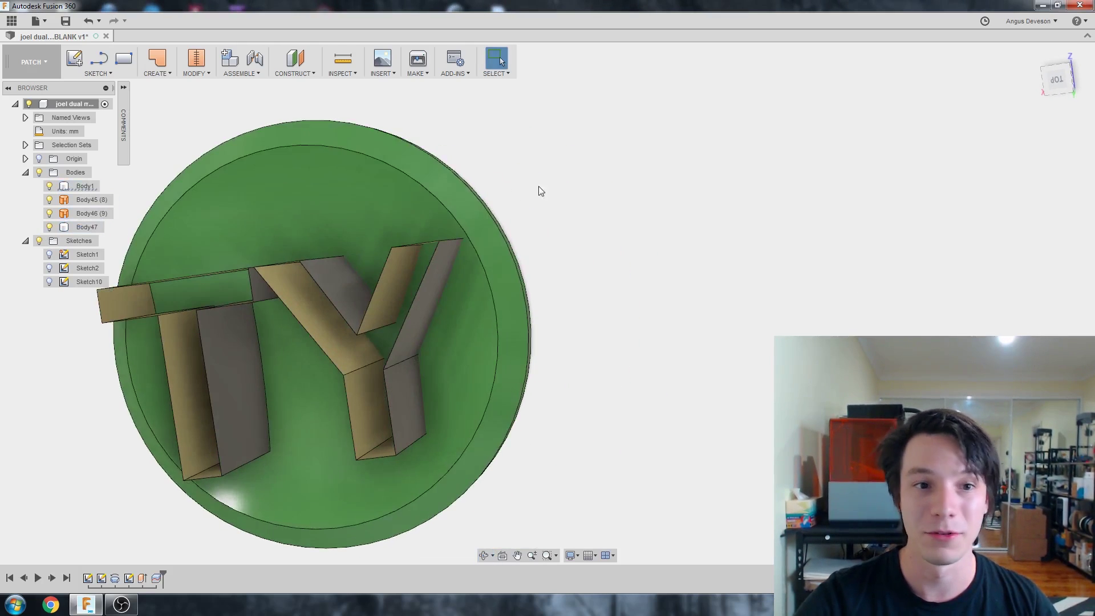
- Split the outer disc Body47 using the Y-shaped surface Body46 as the splitting tool
{"action": "left_click", "coordinate": [200, 68]}
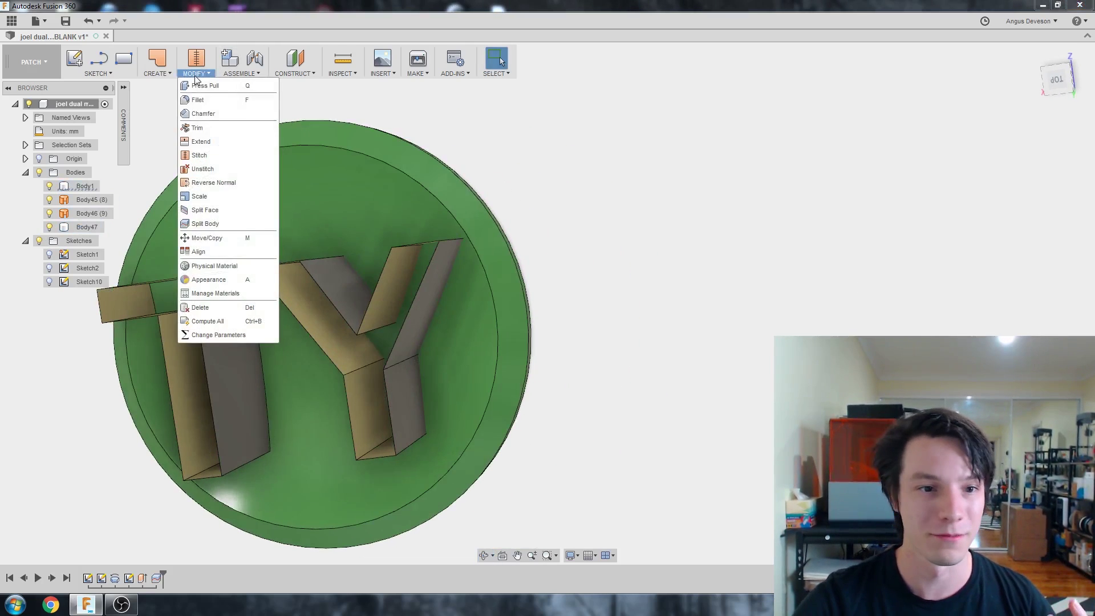
{"action": "left_click", "coordinate": [221, 222]}
{"action": "middle_click_drag", "start_coordinate": [457, 268], "coordinate": [171, 231], "text": "shift"}
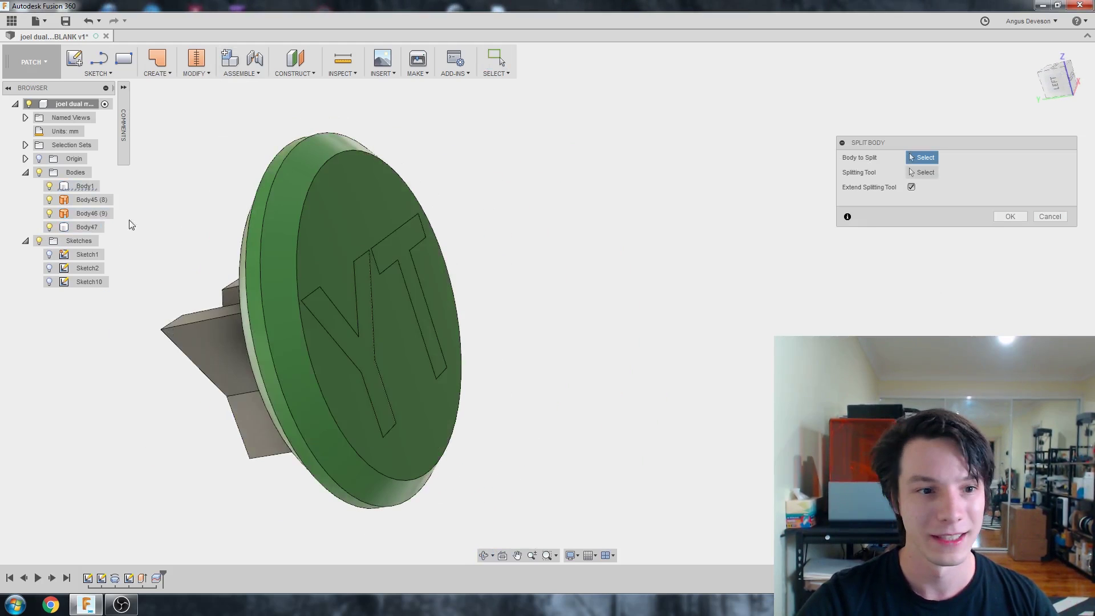
{"action": "left_click", "coordinate": [97, 215]}
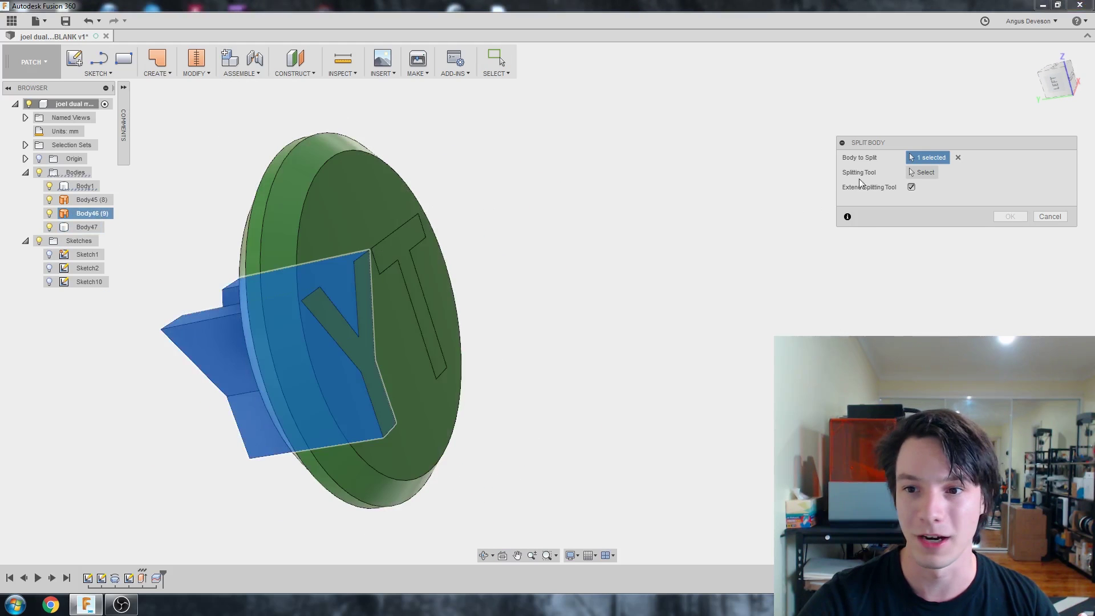
{"action": "left_click", "coordinate": [960, 160]}
{"action": "left_click", "coordinate": [298, 195]}
{"action": "middle_click_drag", "start_coordinate": [298, 196], "coordinate": [299, 162], "text": "shift"}
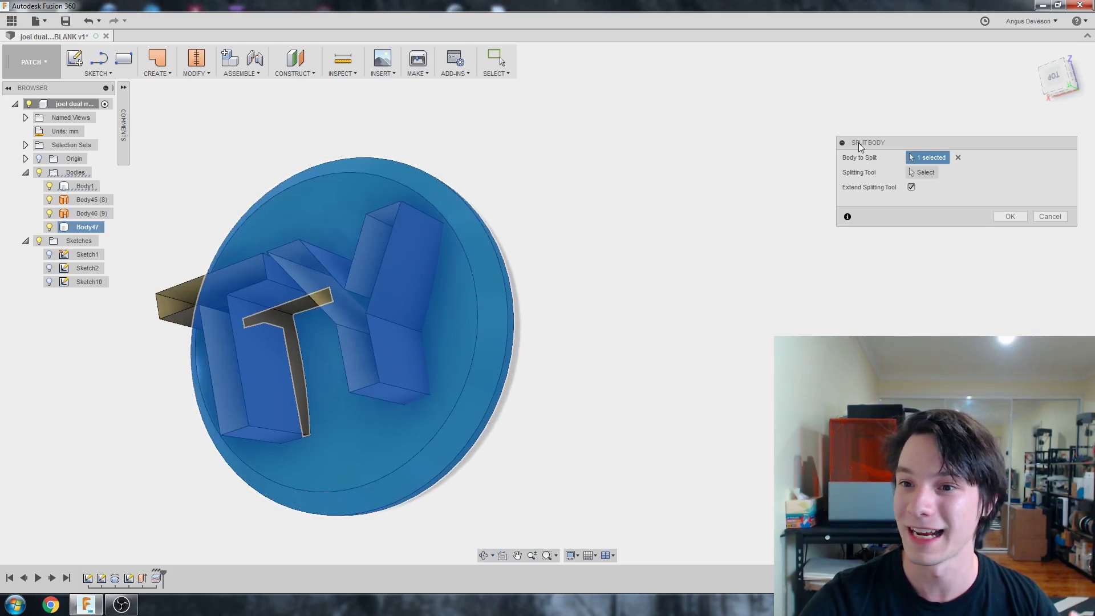
{"action": "left_click", "coordinate": [923, 172]}
{"action": "left_click", "coordinate": [91, 213]}
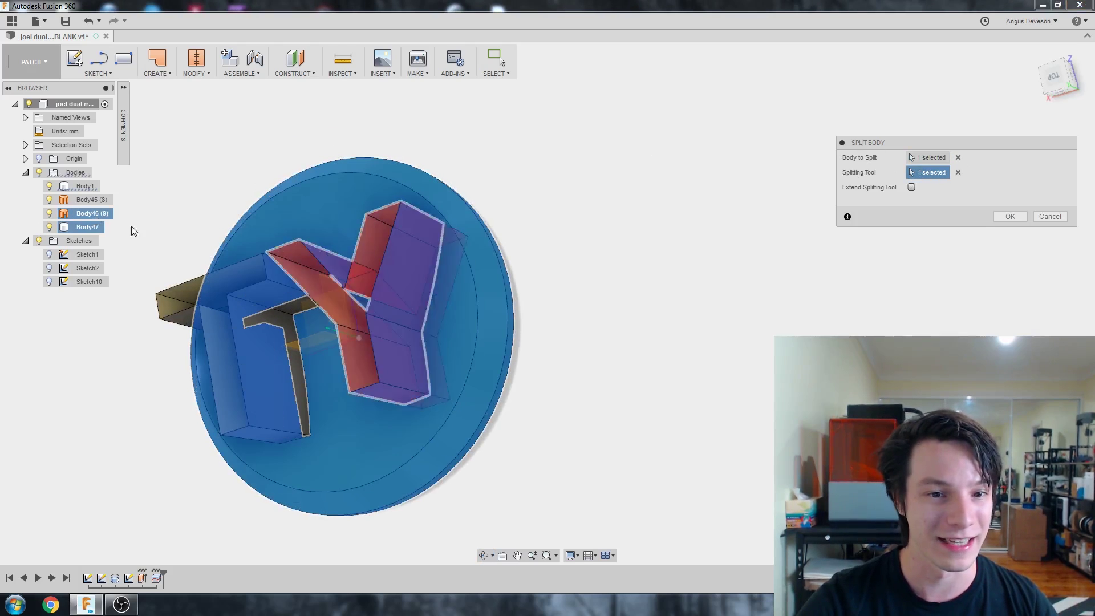
{"action": "middle_click_drag", "start_coordinate": [132, 231], "coordinate": [296, 245], "text": "shift"}
{"action": "scroll", "coordinate": [565, 254], "scroll_direction": "up", "scroll_amount": 3}
{"action": "scroll", "coordinate": [555, 244], "scroll_direction": "down", "scroll_amount": 2}
{"action": "scroll", "coordinate": [202, 259], "scroll_direction": "down", "scroll_amount": 2}
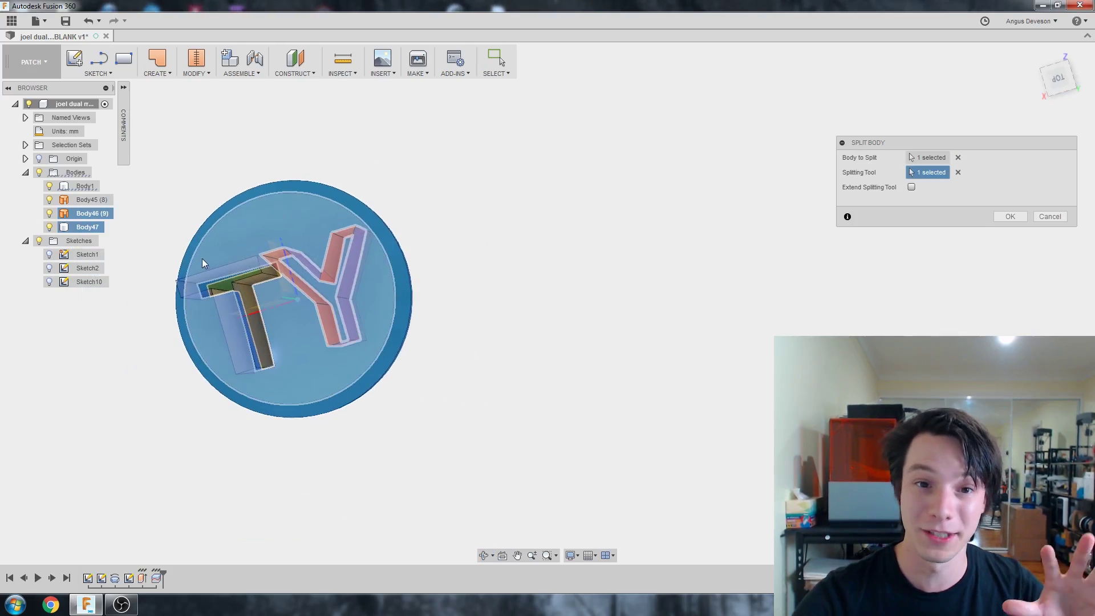
{"action": "scroll", "coordinate": [719, 266], "scroll_direction": "up", "scroll_amount": 2}
{"action": "scroll", "coordinate": [401, 293], "scroll_direction": "down", "scroll_amount": 2}
{"action": "scroll", "coordinate": [155, 249], "scroll_direction": "up", "scroll_amount": 3}
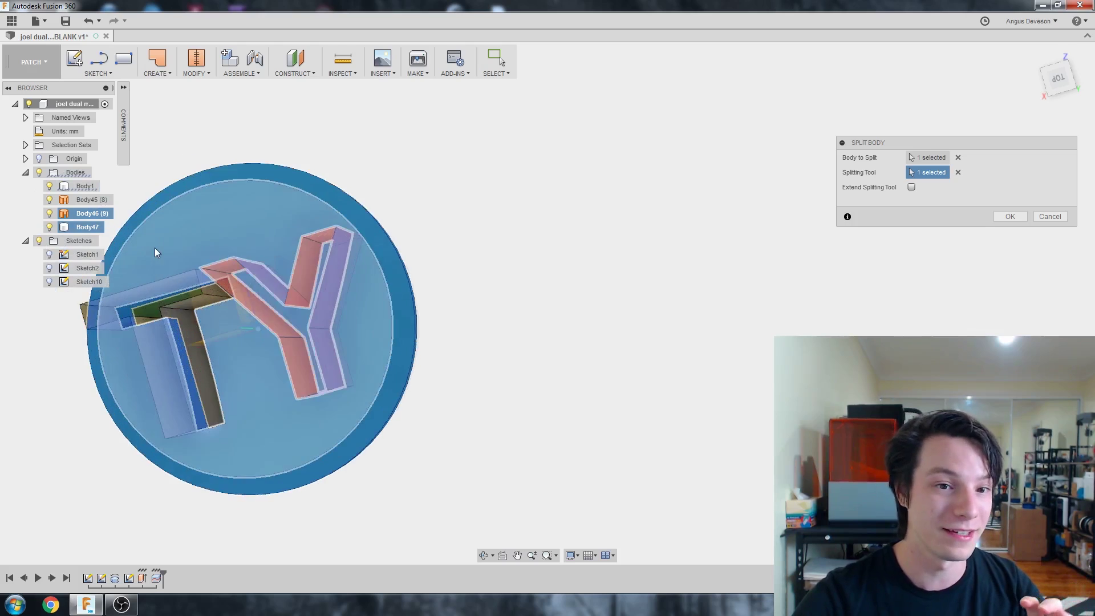
{"action": "scroll", "coordinate": [171, 244], "scroll_direction": "up", "scroll_amount": 3}
{"action": "left_click", "coordinate": [1018, 221]}
{"action": "scroll", "coordinate": [433, 287], "scroll_direction": "down", "scroll_amount": 3}
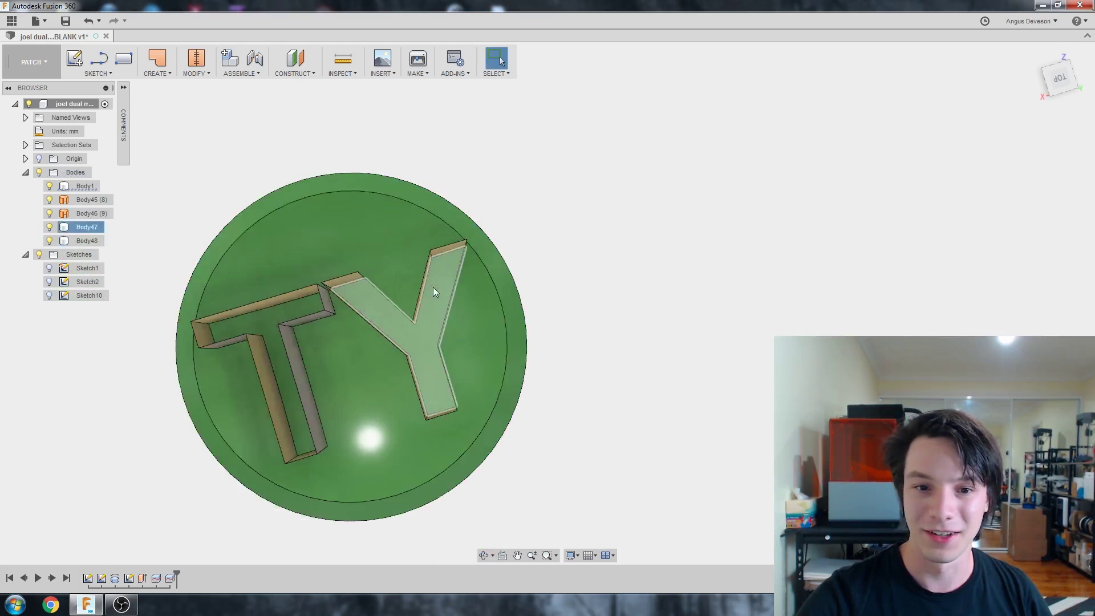
- Hide the T and Y surface bodies, Body45 and Body46, leaving the solid pieces shown
{"action": "middle_click_drag", "start_coordinate": [357, 321], "coordinate": [392, 275]}
{"action": "left_click", "coordinate": [49, 199]}
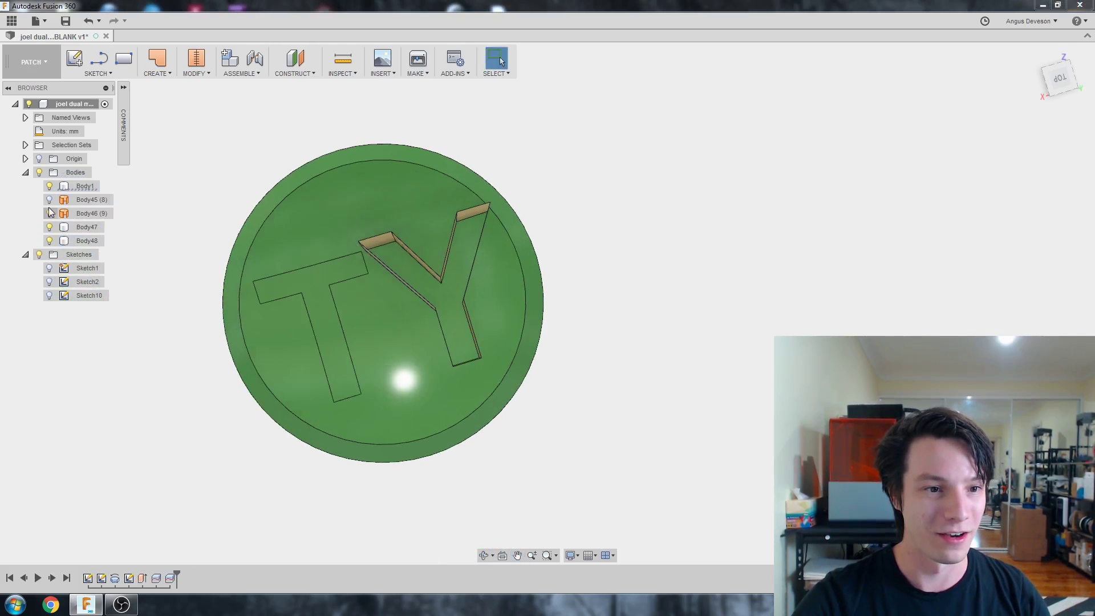
{"action": "left_click", "coordinate": [49, 214]}
{"action": "mouse_move", "coordinate": [215, 279]}
{"action": "middle_mouse_down", "text": "shift"}
{"action": "mouse_move", "coordinate": [203, 272]}
{"action": "mouse_move", "coordinate": [219, 292]}
{"action": "middle_mouse_up", "text": "shift"}
{"action": "scroll", "coordinate": [272, 286], "scroll_direction": "up", "scroll_amount": 2}
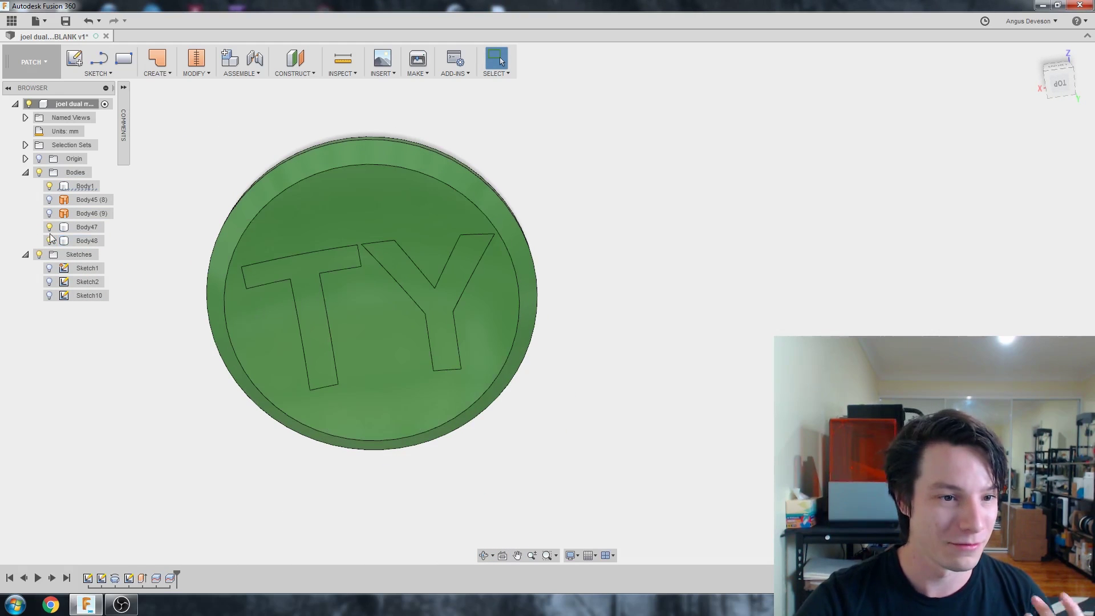
- Toggle the T letter's Body1 off and on and hide the outer disc Body48 to isolate the solid letters
{"action": "left_click", "coordinate": [50, 186]}
{"action": "left_click", "coordinate": [51, 185]}
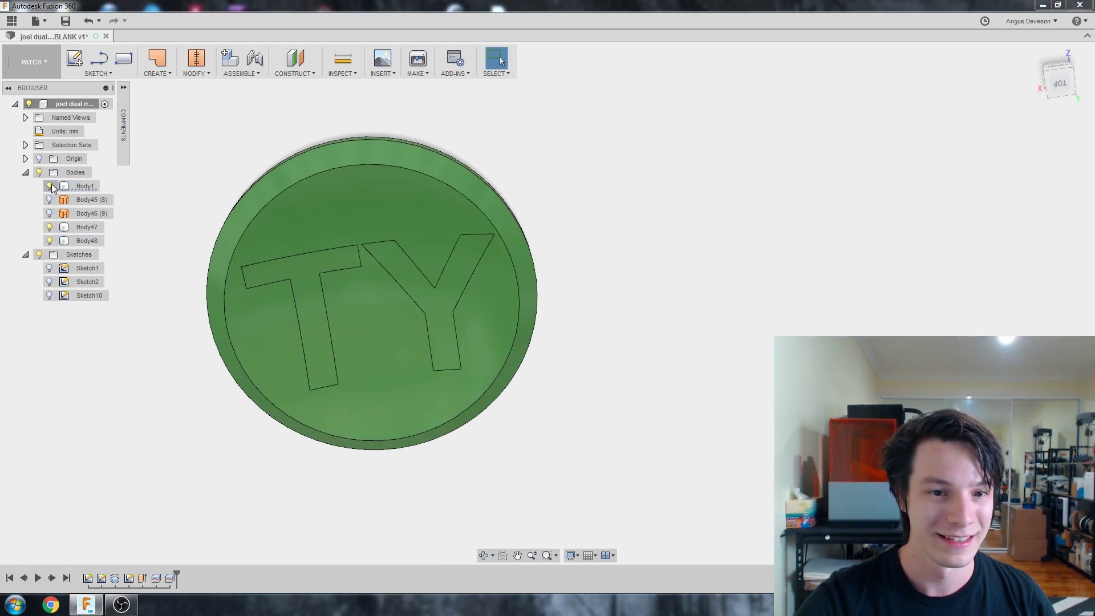
{"action": "left_click", "coordinate": [49, 242]}
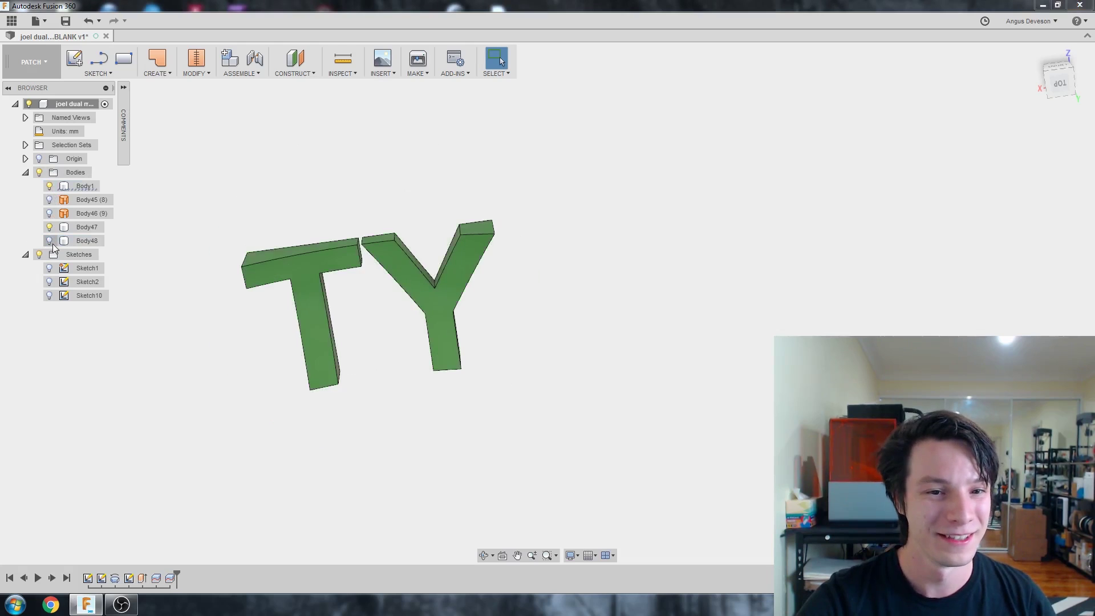
- Toggle the outer disc Body48's visibility and leave it shown together with the solid letters
{"action": "left_click", "coordinate": [50, 240]}
{"action": "left_click", "coordinate": [50, 240]}
{"action": "left_click", "coordinate": [49, 241]}
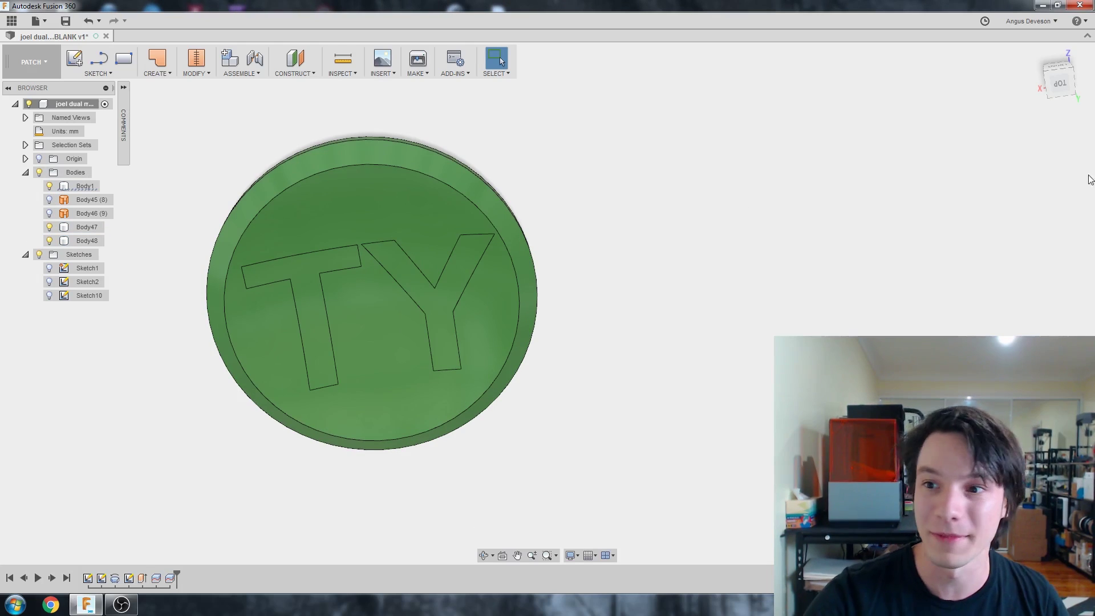
- Apply an off-white appearance to the Y and T letter bodies, leaving the surrounding coin green
{"action": "right_click", "coordinate": [467, 265]}
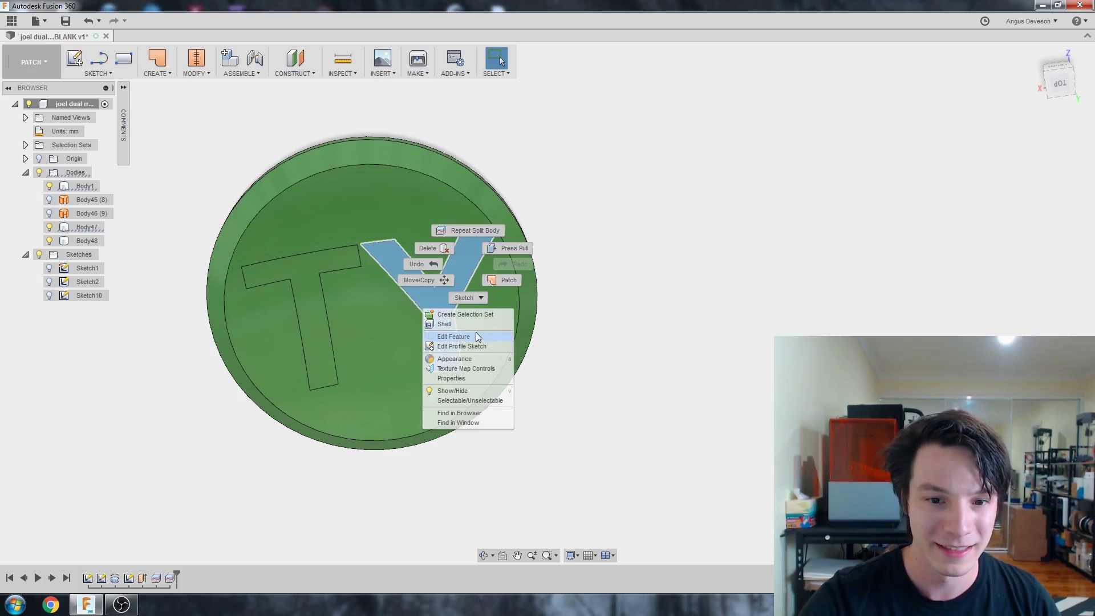
{"action": "left_click", "coordinate": [474, 358]}
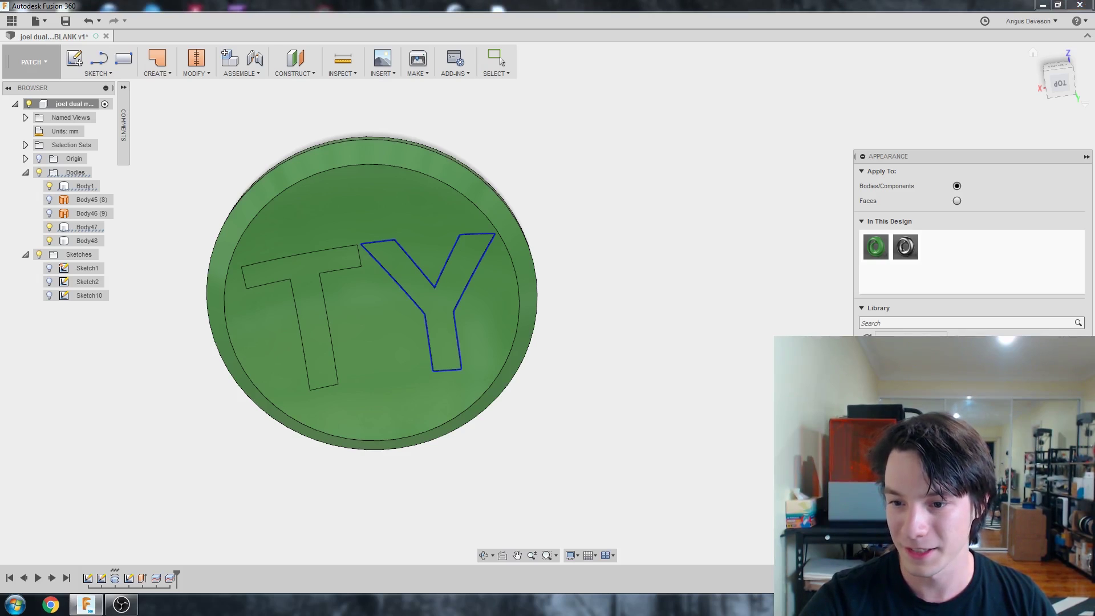
{"action": "left_click_drag", "start_coordinate": [611, 359], "coordinate": [322, 258]}
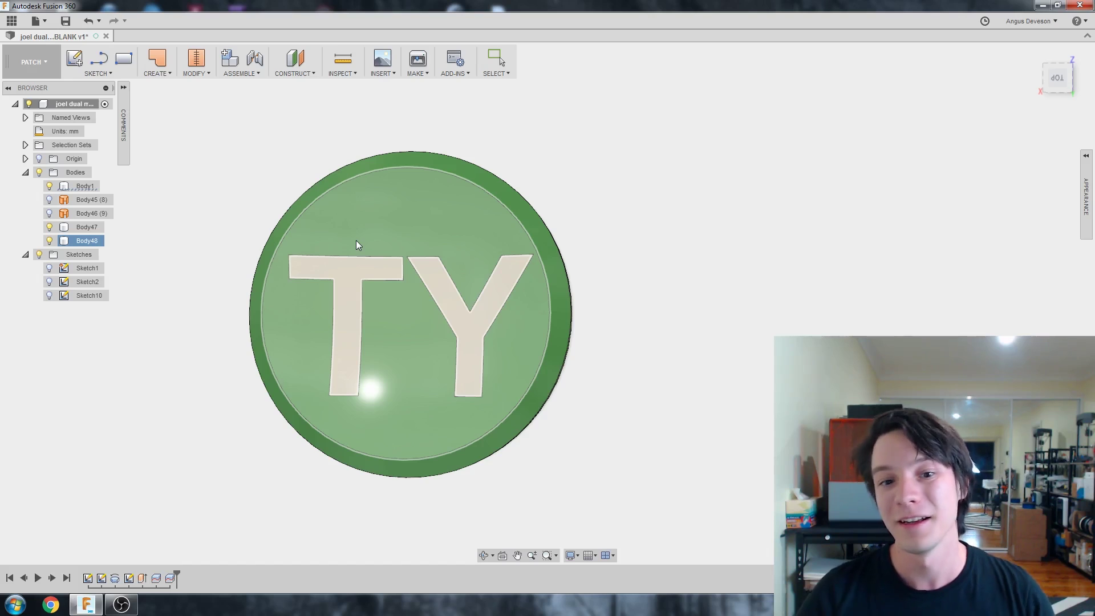
- Examine the recoloured T and Y letters against the green coin body up close and as a whole
{"action": "scroll", "coordinate": [208, 283], "scroll_direction": "up", "scroll_amount": 5}
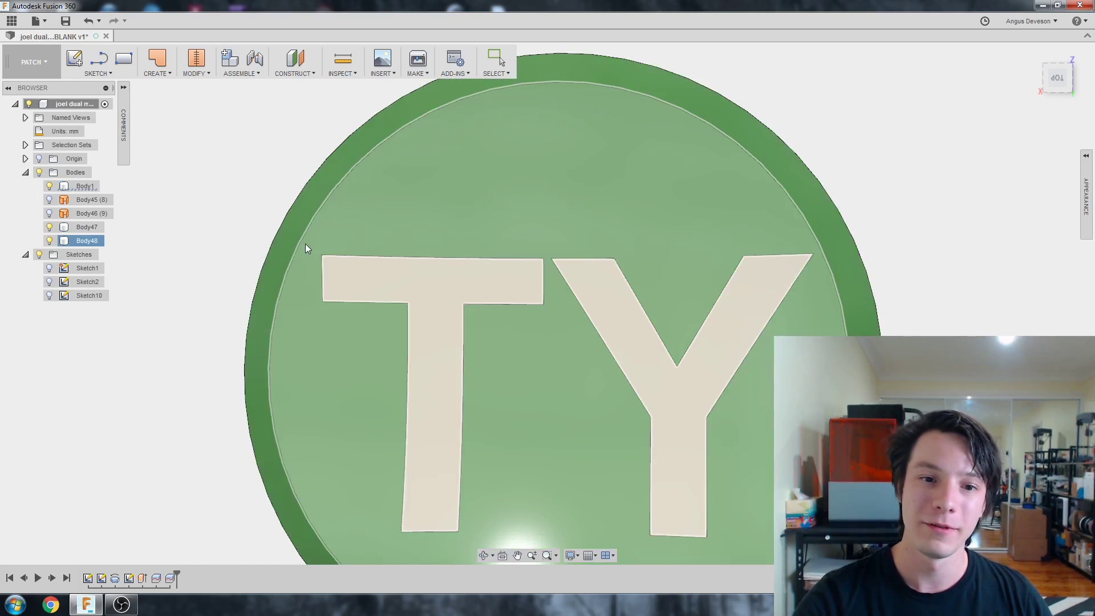
{"action": "left_click", "coordinate": [357, 252]}
{"action": "scroll", "coordinate": [733, 315], "scroll_direction": "down", "scroll_amount": 2}
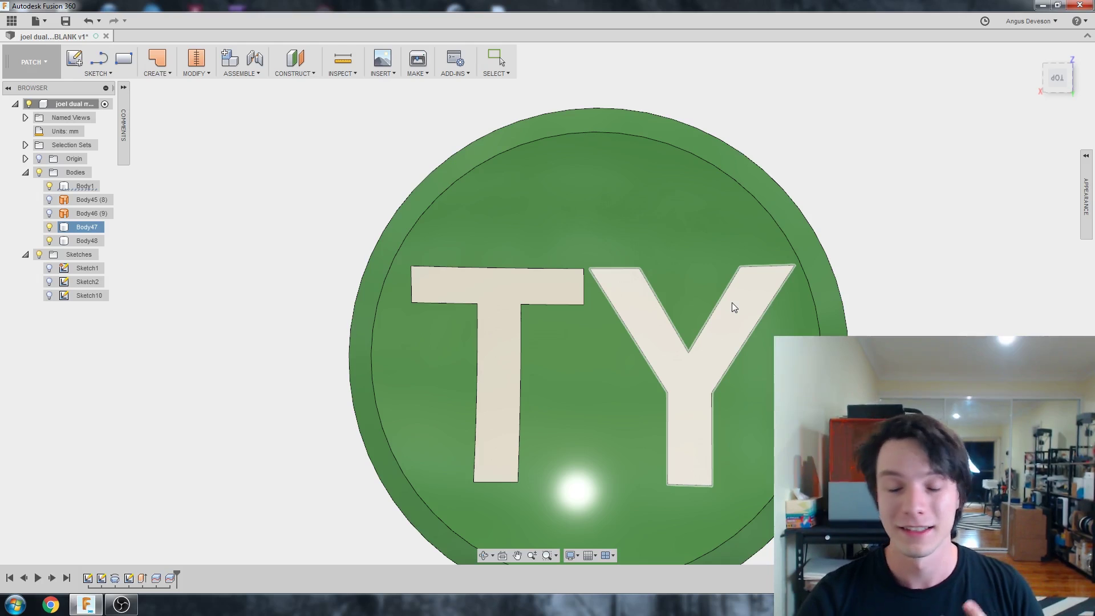
{"action": "scroll", "coordinate": [762, 354], "scroll_direction": "down", "scroll_amount": 2}
{"action": "scroll", "coordinate": [816, 382], "scroll_direction": "up", "scroll_amount": 2}
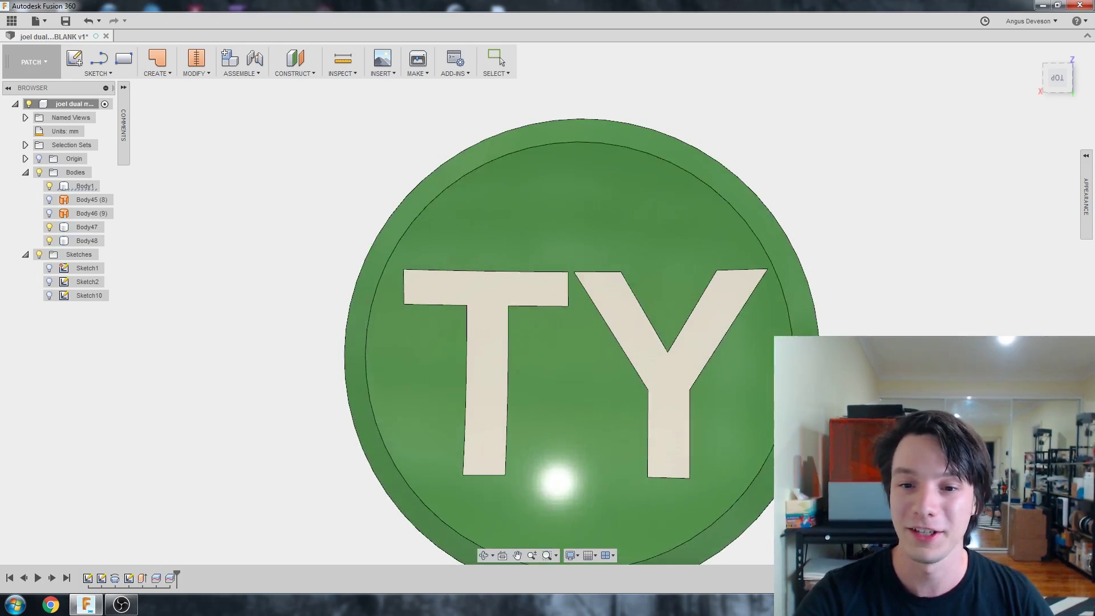
{"action": "scroll", "coordinate": [646, 388], "scroll_direction": "down", "scroll_amount": 2}
{"action": "scroll", "coordinate": [788, 431], "scroll_direction": "up", "scroll_amount": 1}
{"action": "scroll", "coordinate": [591, 304], "scroll_direction": "down", "scroll_amount": 1}
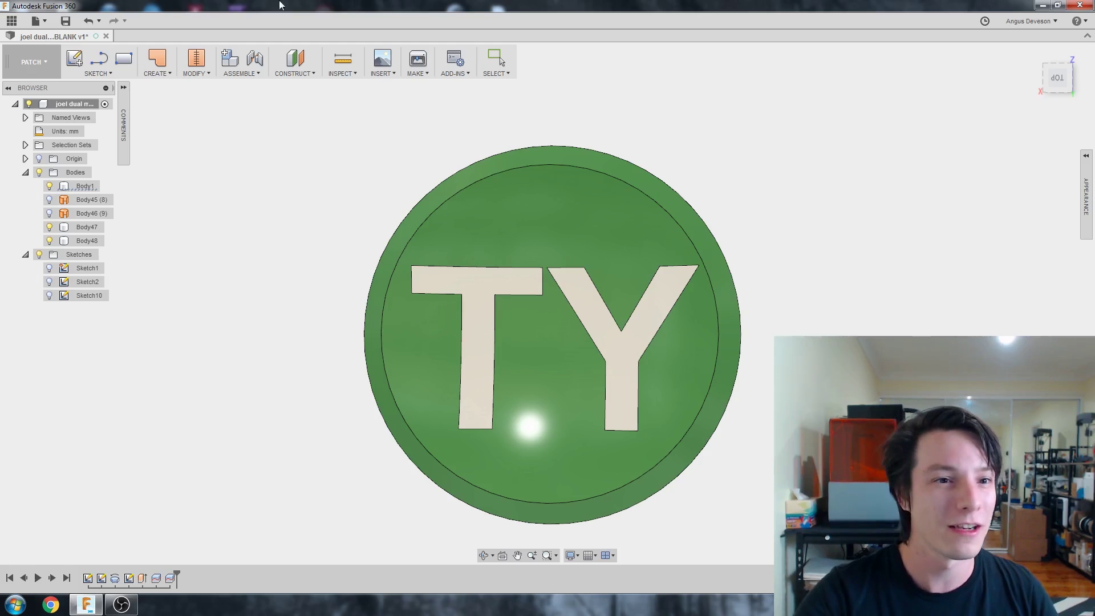
{"action": "left_click", "coordinate": [157, 73]}
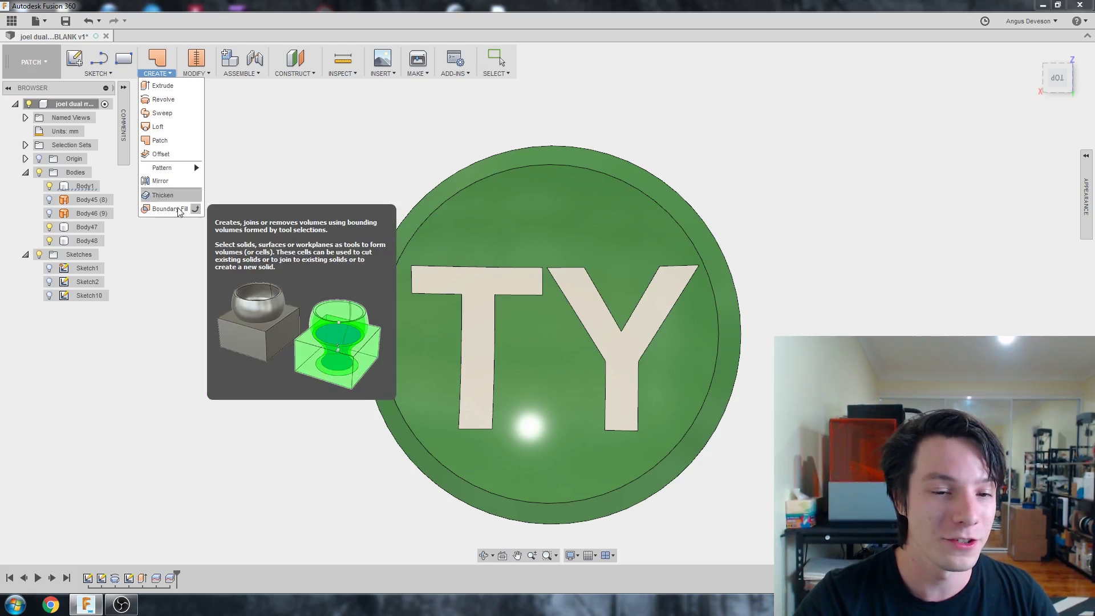
{"action": "scroll", "coordinate": [358, 191], "scroll_direction": "down", "scroll_amount": 3}
{"action": "left_click", "coordinate": [357, 190]}
{"action": "scroll", "coordinate": [591, 264], "scroll_direction": "up", "scroll_amount": 2}
{"action": "scroll", "coordinate": [608, 293], "scroll_direction": "down", "scroll_amount": 2}
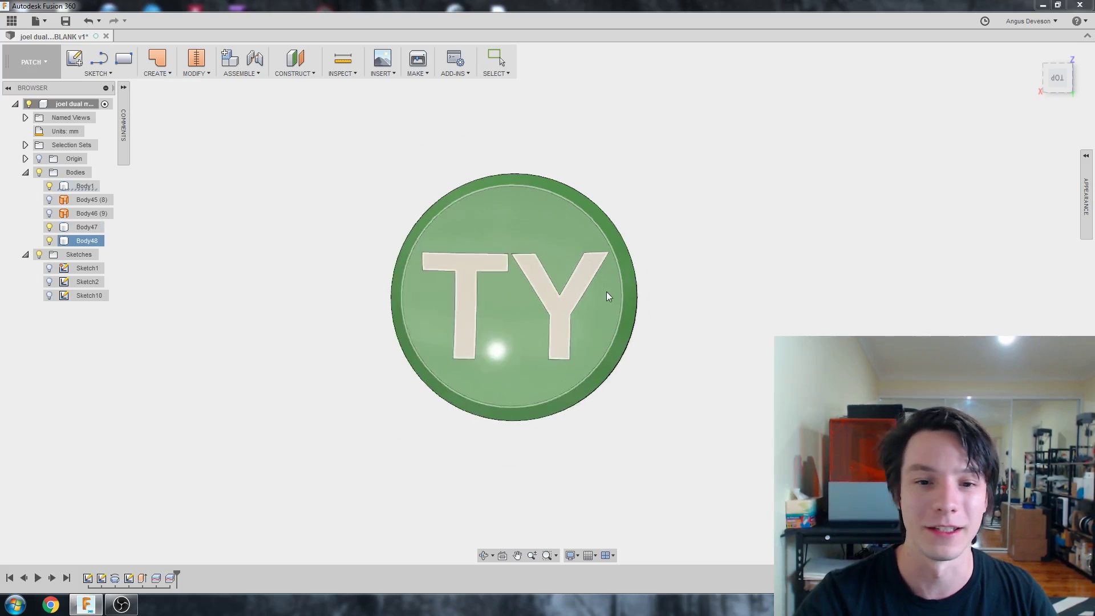
- Sketch a circle about 14 mm in diameter above the coin, touching the inner rim, and pull its centre closer to the outer edge
{"action": "scroll", "coordinate": [754, 283], "scroll_direction": "up", "scroll_amount": 2}
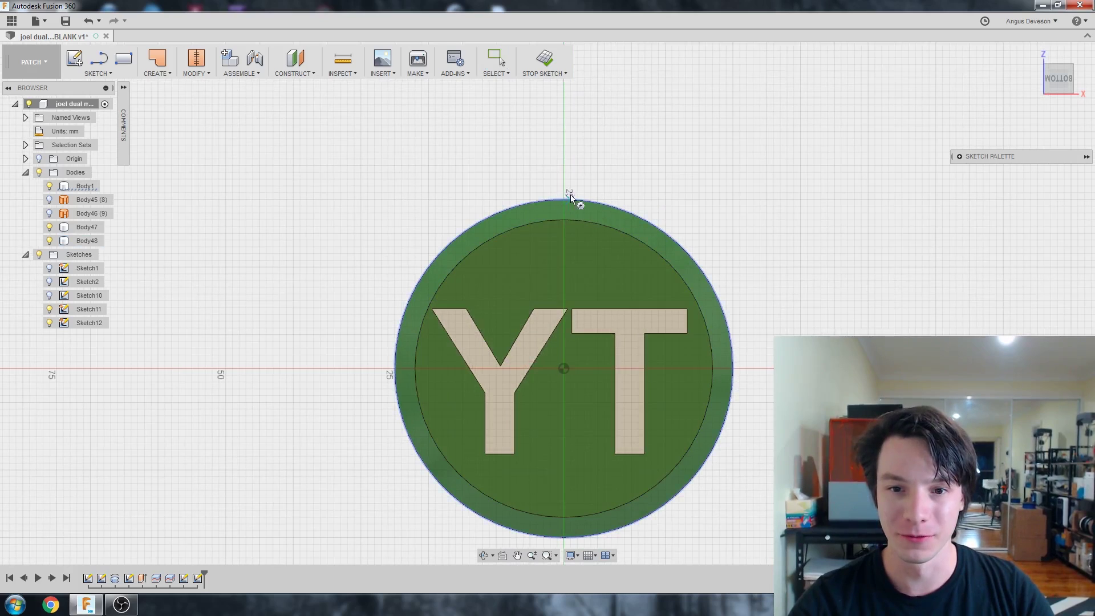
{"action": "left_click", "coordinate": [563, 172]}
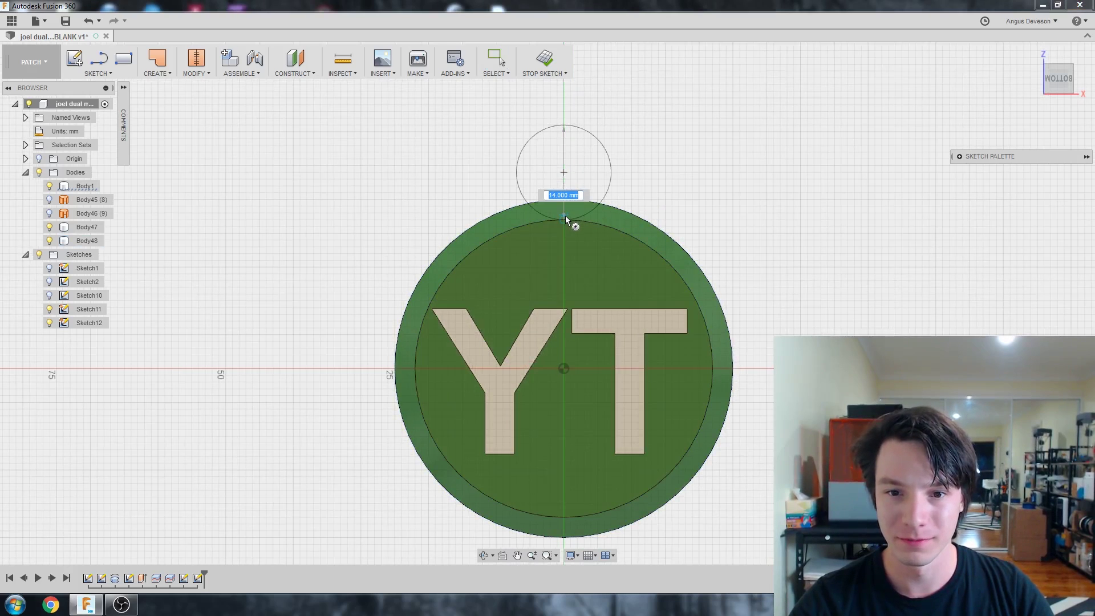
{"action": "left_click", "coordinate": [566, 216]}
{"action": "key", "text": "Escape"}
{"action": "scroll", "coordinate": [573, 187], "scroll_direction": "up", "scroll_amount": 2}
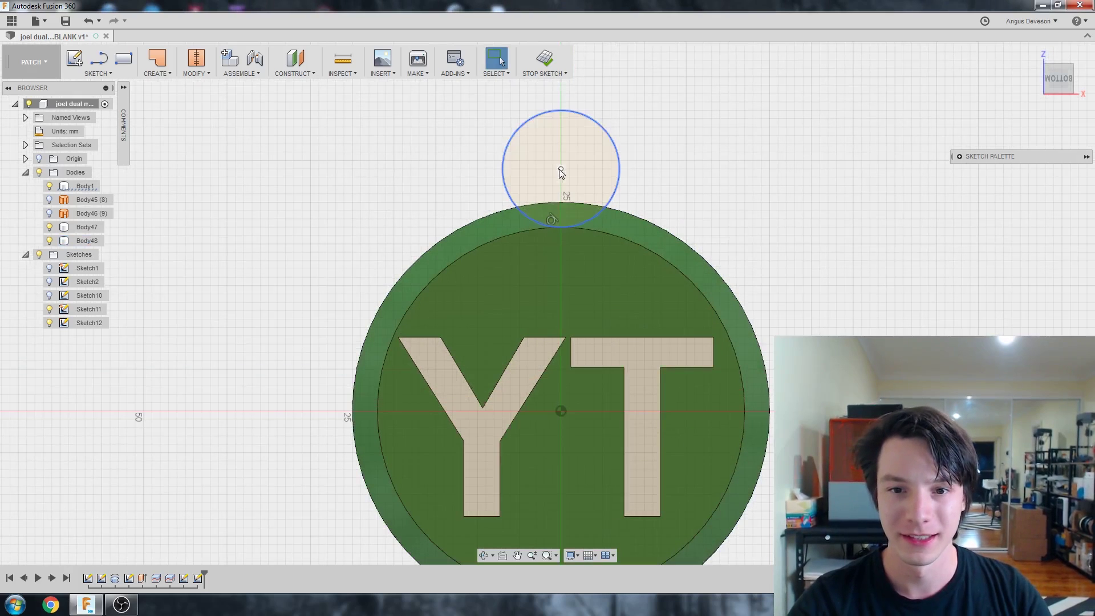
{"action": "mouse_move", "coordinate": [560, 169]}
{"action": "left_mouse_down"}
{"action": "mouse_move", "coordinate": [564, 211]}
{"action": "mouse_move", "coordinate": [562, 187]}
{"action": "left_mouse_up"}
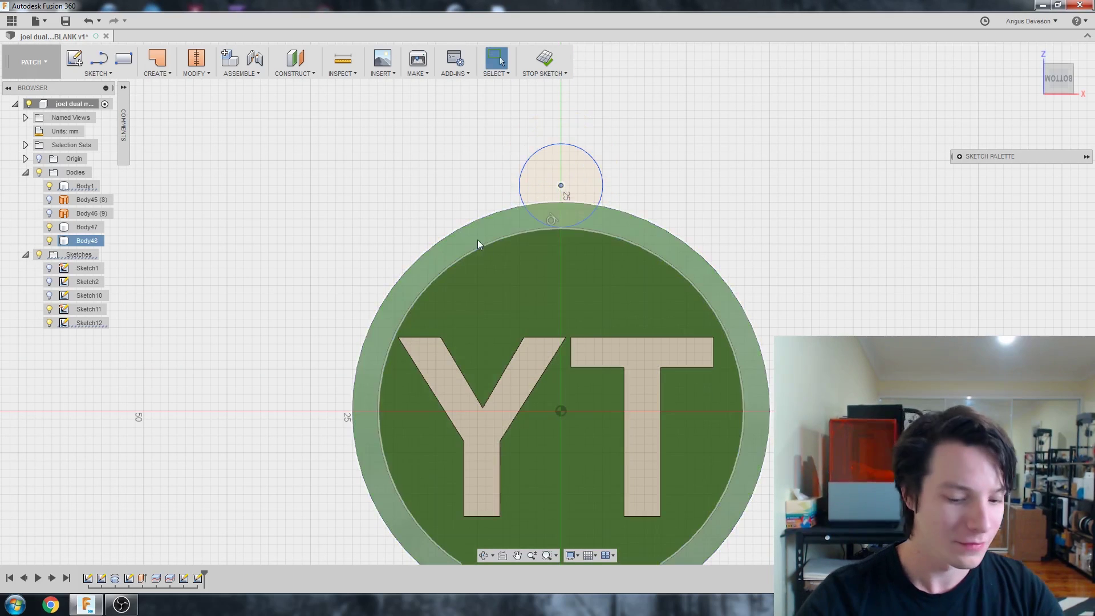
- Draw a line from the coin's centre to the small circle's centre and constrain it vertical
{"action": "key", "text": "l"}
{"action": "left_click", "coordinate": [561, 410]}
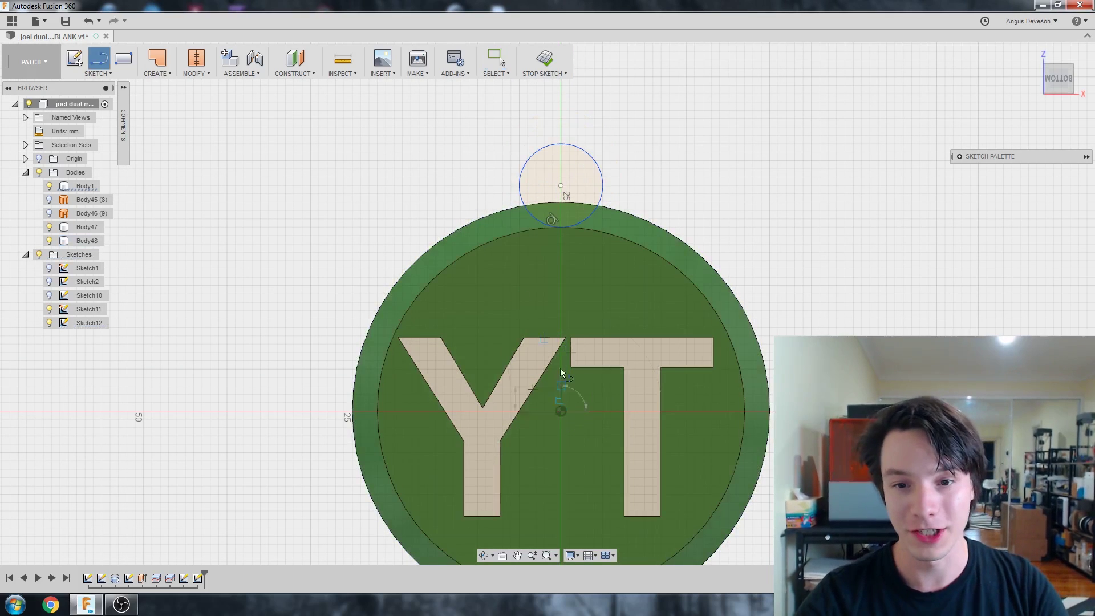
{"action": "left_click", "coordinate": [561, 185]}
{"action": "key", "text": "Escape"}
{"action": "left_click", "coordinate": [559, 260]}
{"action": "right_click", "coordinate": [559, 260]}
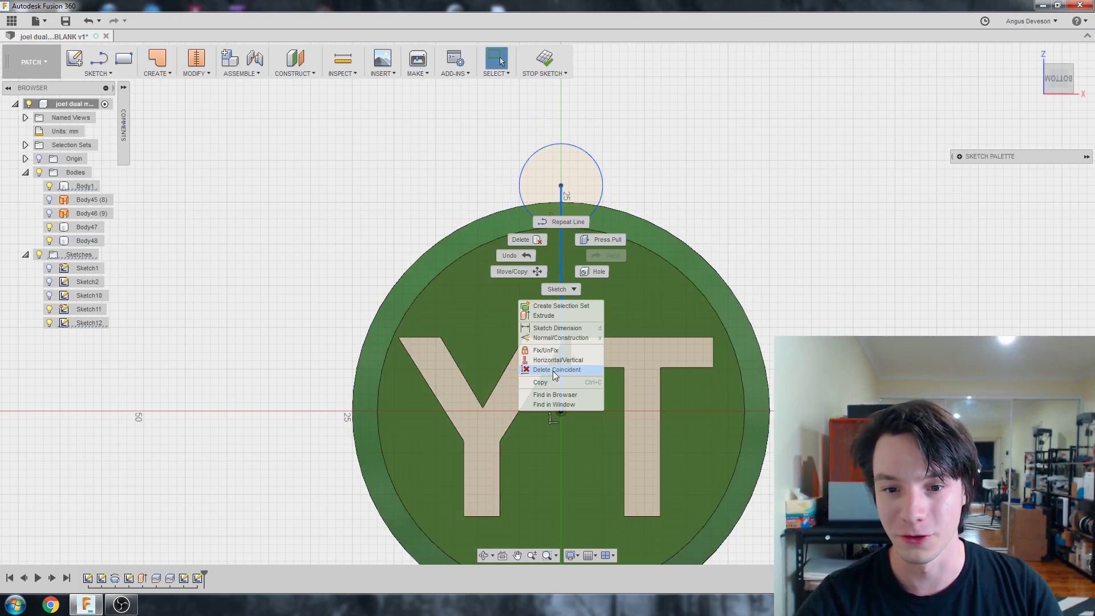
{"action": "left_click", "coordinate": [551, 361]}
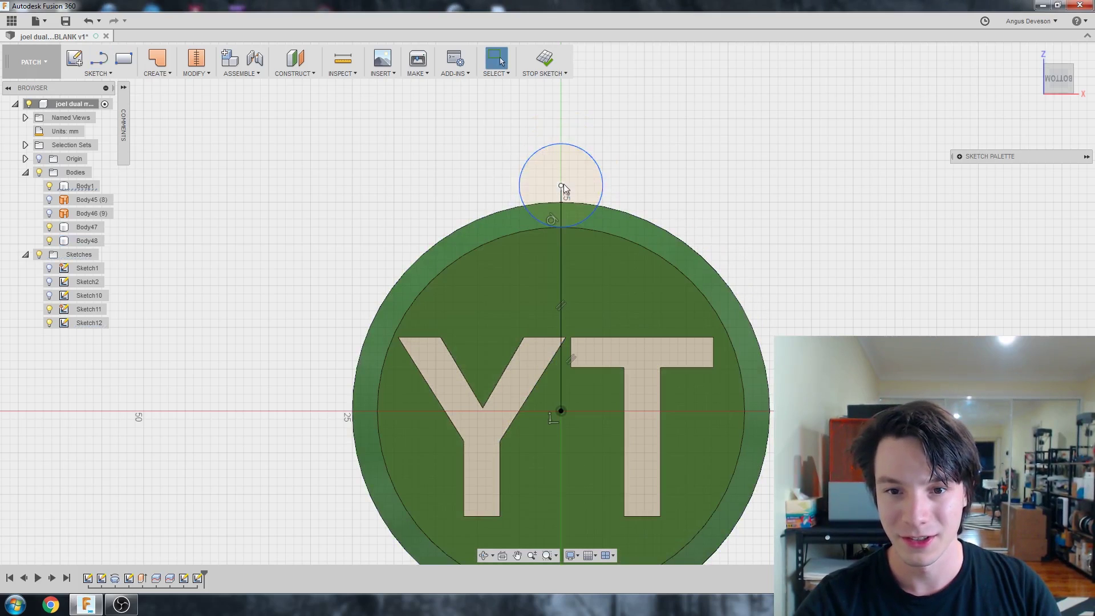
- Project the coin's outer edge into the sketch and make the small circle's centre coincident with it
{"action": "right_click", "coordinate": [605, 210]}
{"action": "left_click", "coordinate": [600, 295]}
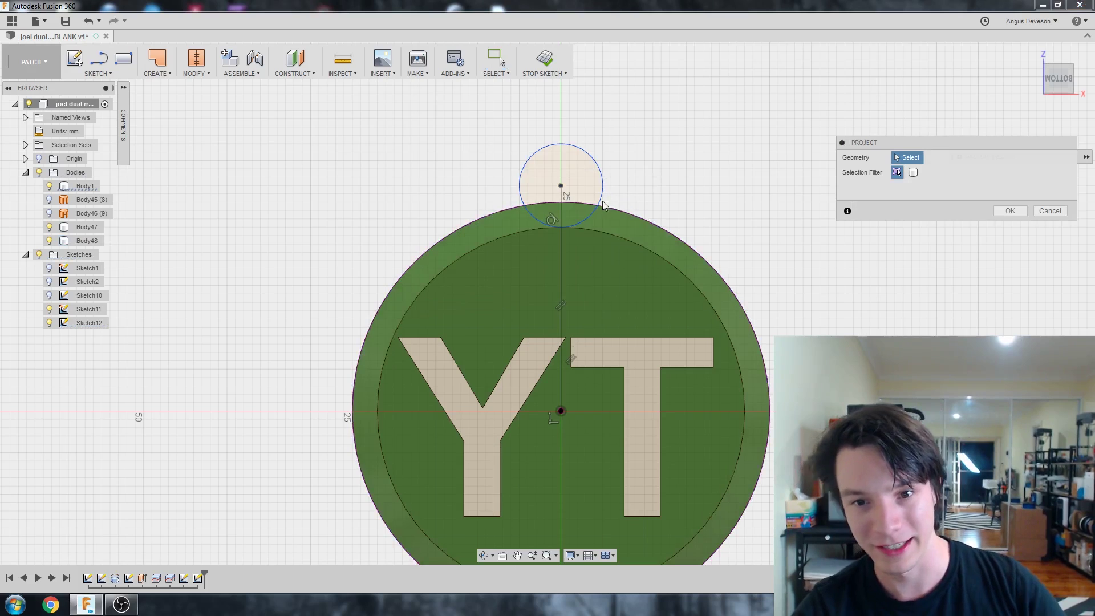
{"action": "left_click", "coordinate": [1007, 208]}
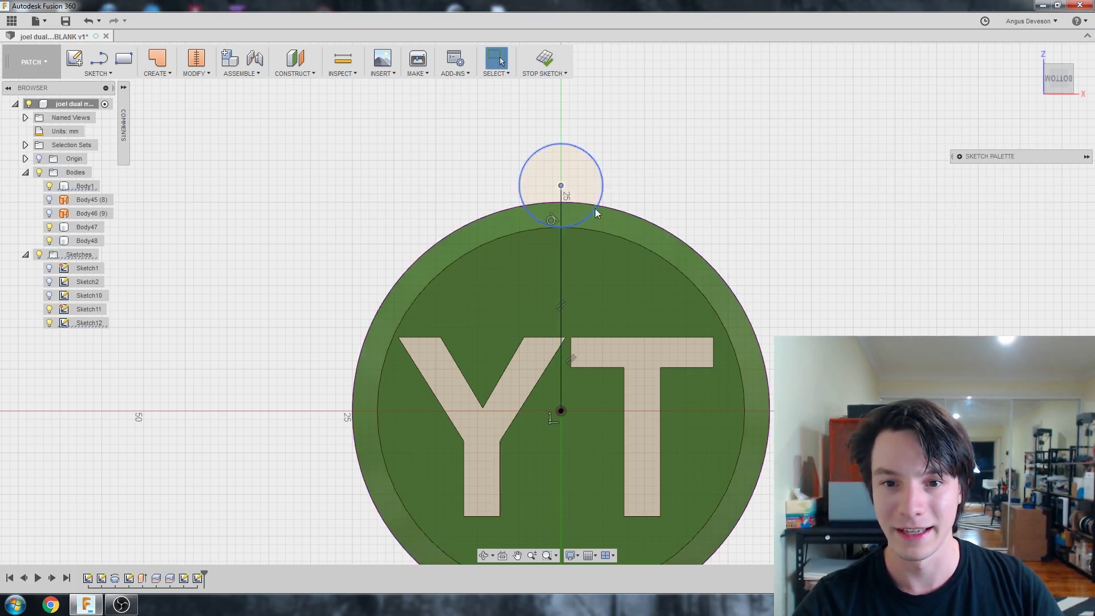
{"action": "left_click", "coordinate": [616, 215]}
{"action": "right_click", "coordinate": [616, 215]}
{"action": "left_click", "coordinate": [604, 305]}
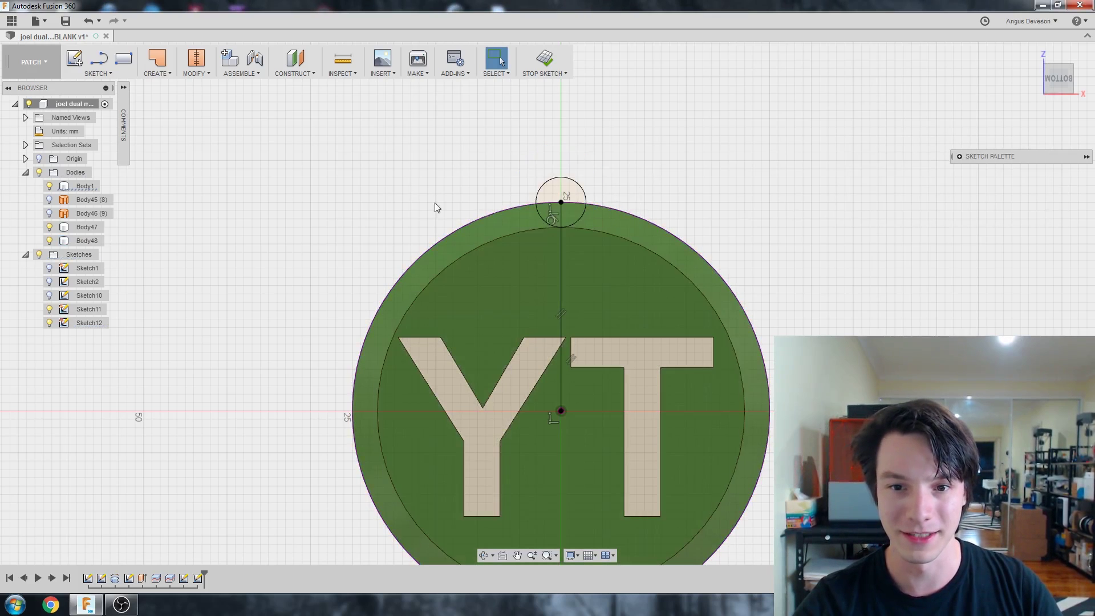
- Convert the vertical line between the coin's centre and the small circle into construction geometry
{"action": "middle_click_drag", "start_coordinate": [452, 266], "coordinate": [461, 218]}
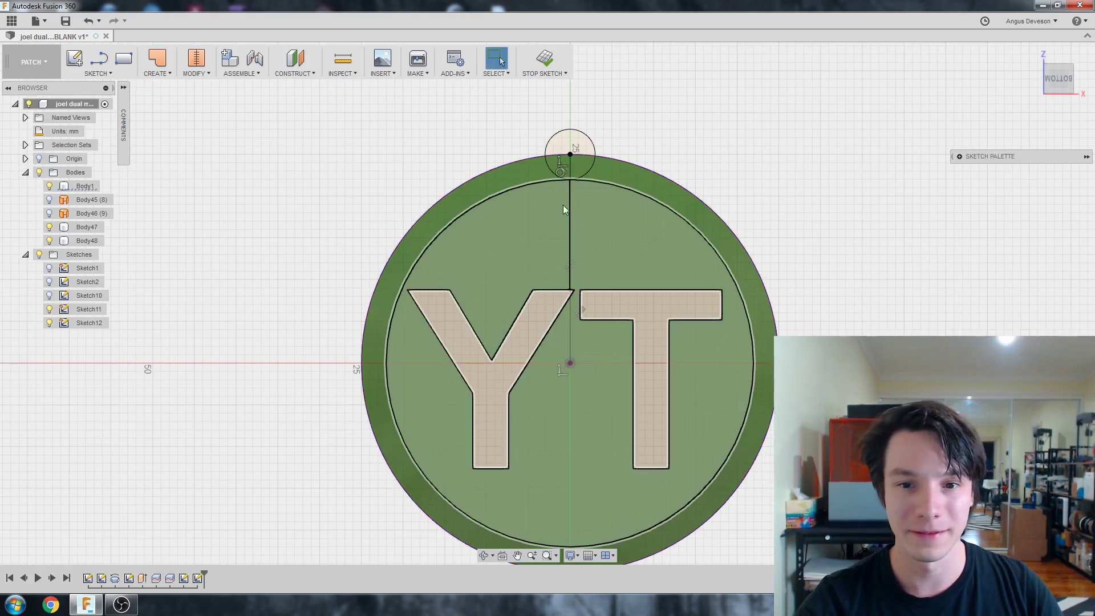
{"action": "left_click", "coordinate": [570, 204]}
{"action": "right_click", "coordinate": [569, 203]}
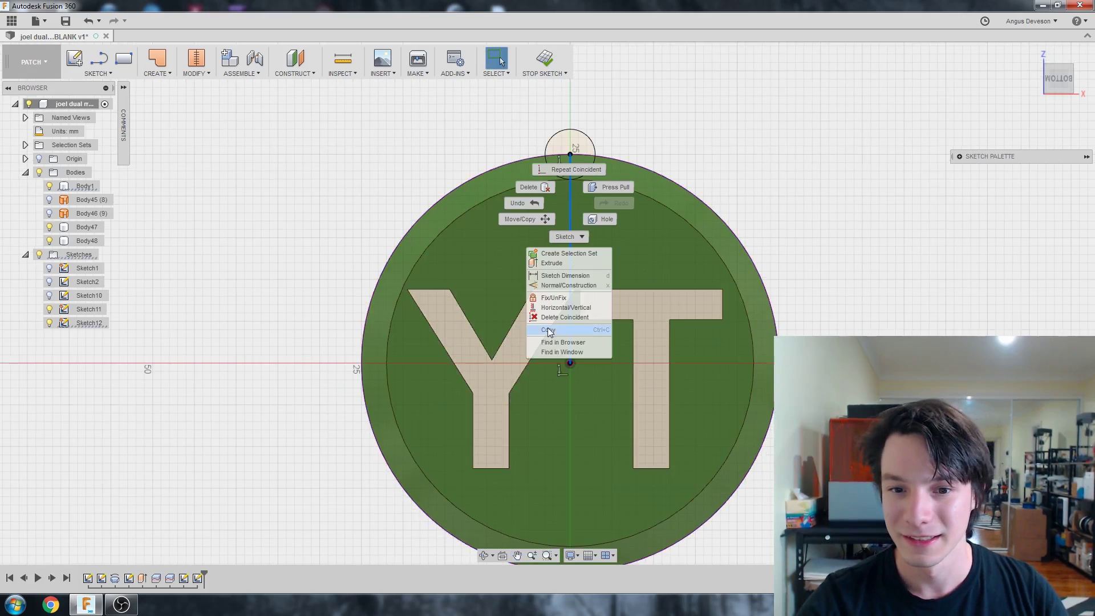
{"action": "left_click", "coordinate": [564, 286]}
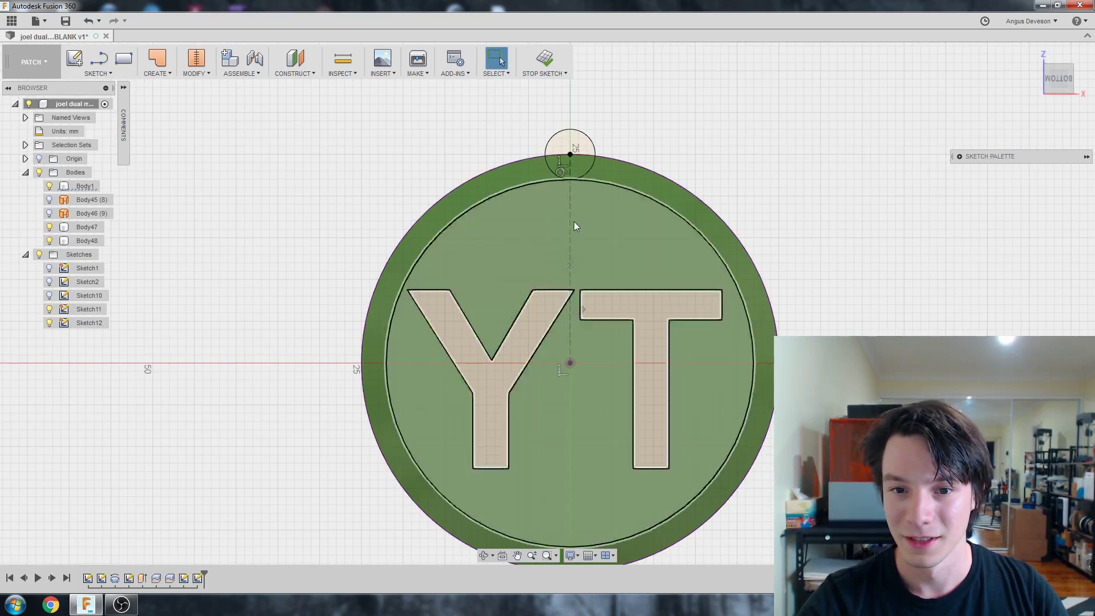
- Create a full circular sketch pattern of the small rim circle around the coin's centre point with a quantity of 12
{"action": "middle_click_drag", "start_coordinate": [612, 216], "coordinate": [604, 246]}
{"action": "scroll", "coordinate": [604, 306], "scroll_direction": "down", "scroll_amount": 1}
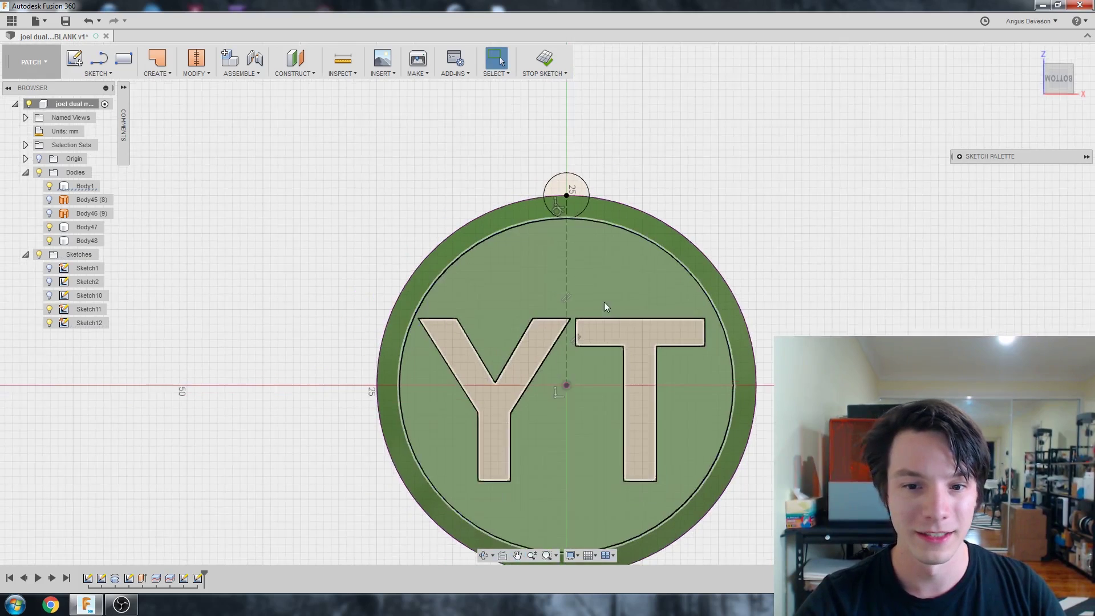
{"action": "middle_click_drag", "start_coordinate": [604, 306], "coordinate": [573, 259]}
{"action": "scroll", "coordinate": [526, 260], "scroll_direction": "down", "scroll_amount": 2}
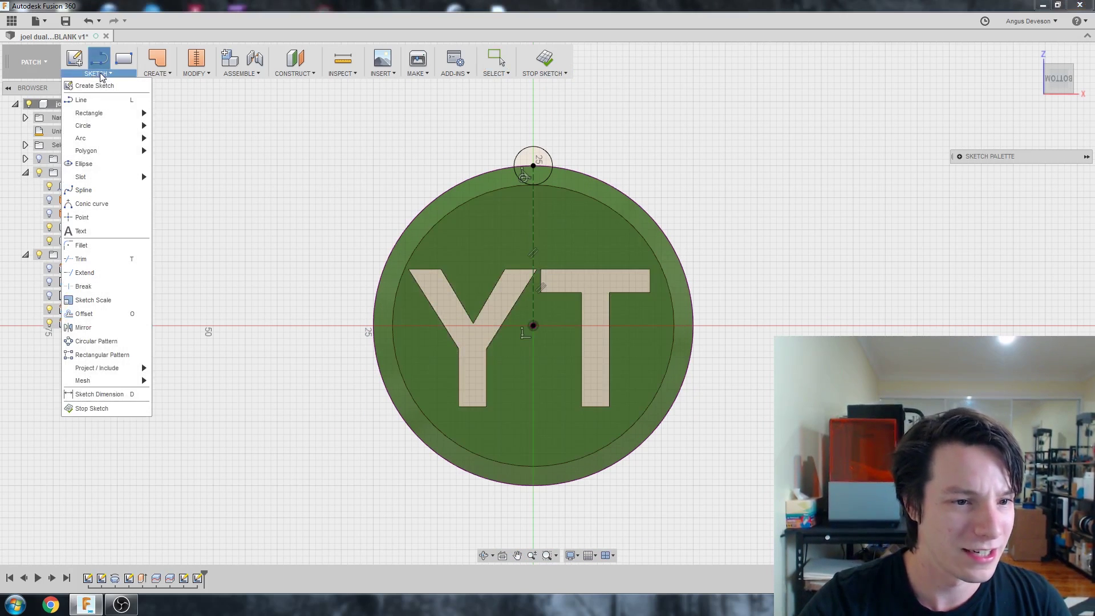
{"action": "left_click", "coordinate": [97, 341]}
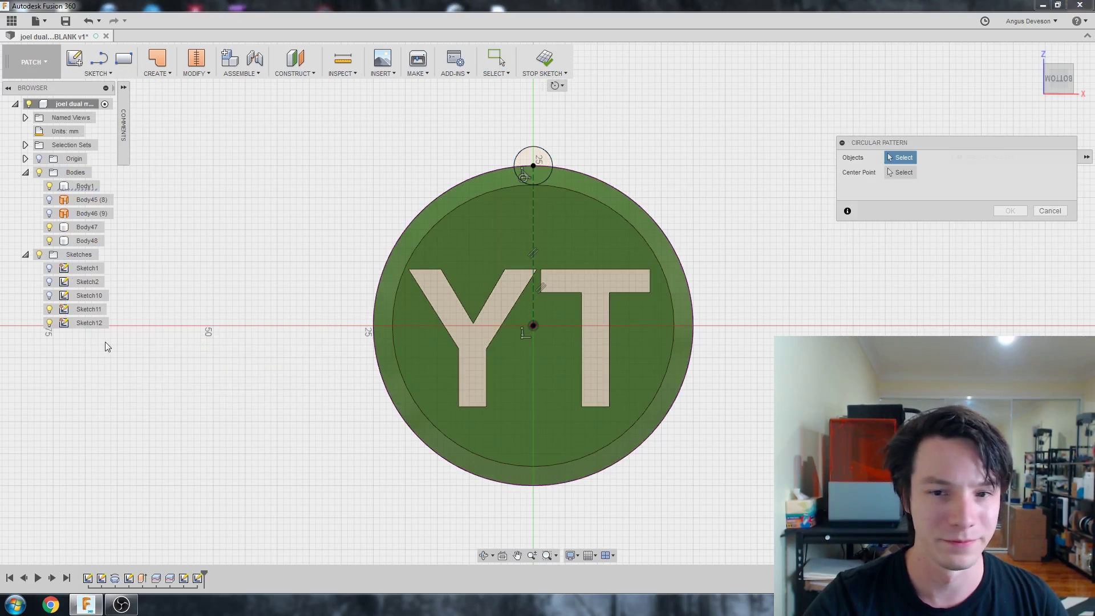
{"action": "left_click", "coordinate": [529, 151]}
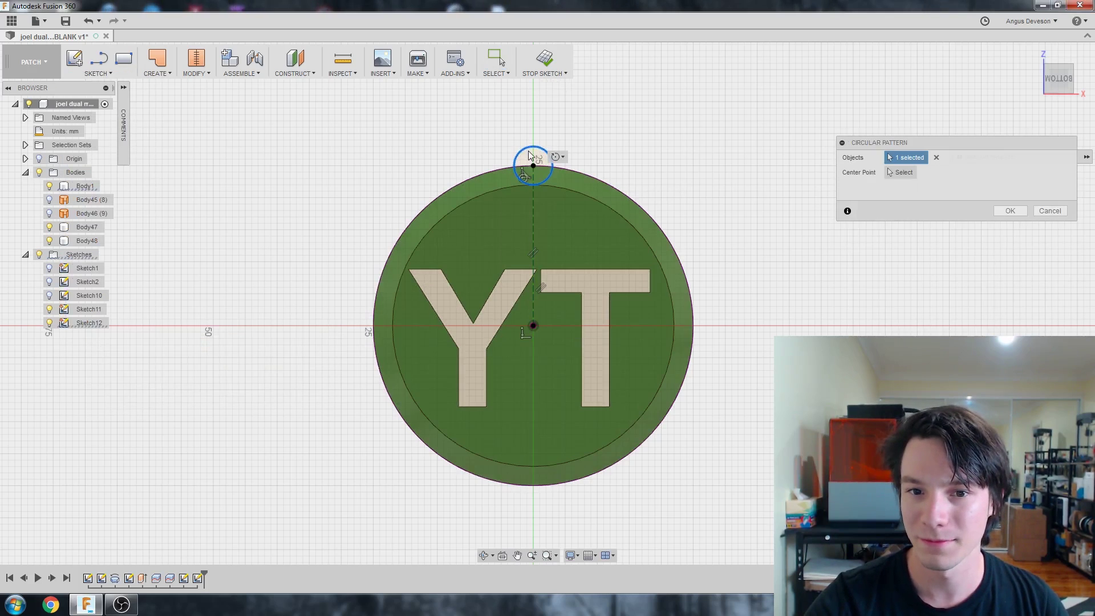
{"action": "left_click", "coordinate": [888, 173]}
{"action": "left_click", "coordinate": [533, 325]}
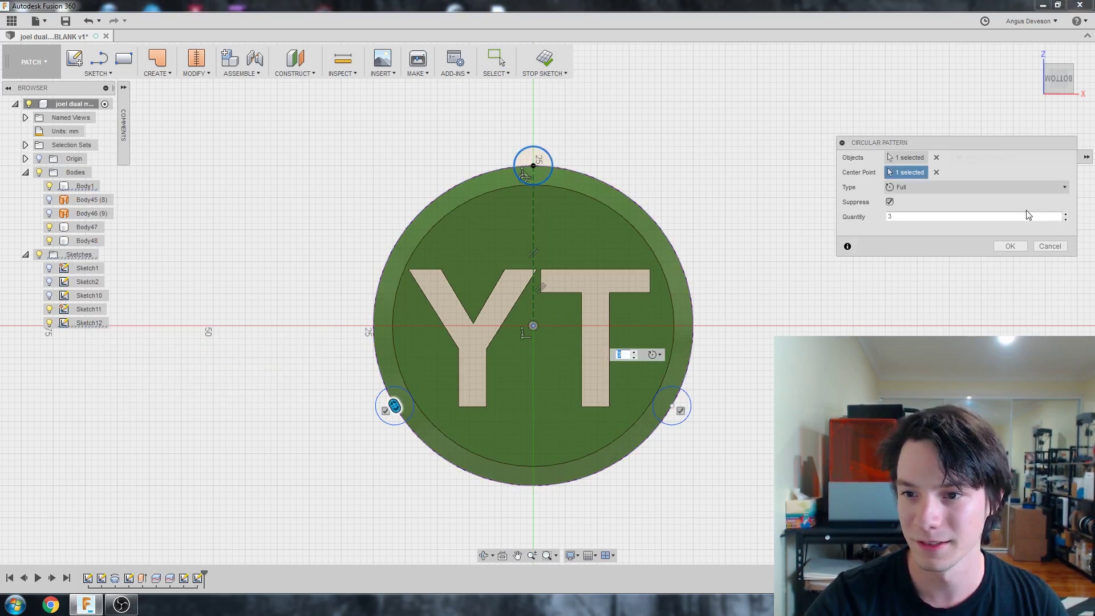
{"action": "left_click", "coordinate": [1066, 214]}
{"action": "left_click", "coordinate": [1065, 214]}
{"action": "left_click", "coordinate": [1065, 214]}
{"action": "left_click", "coordinate": [1066, 213]}
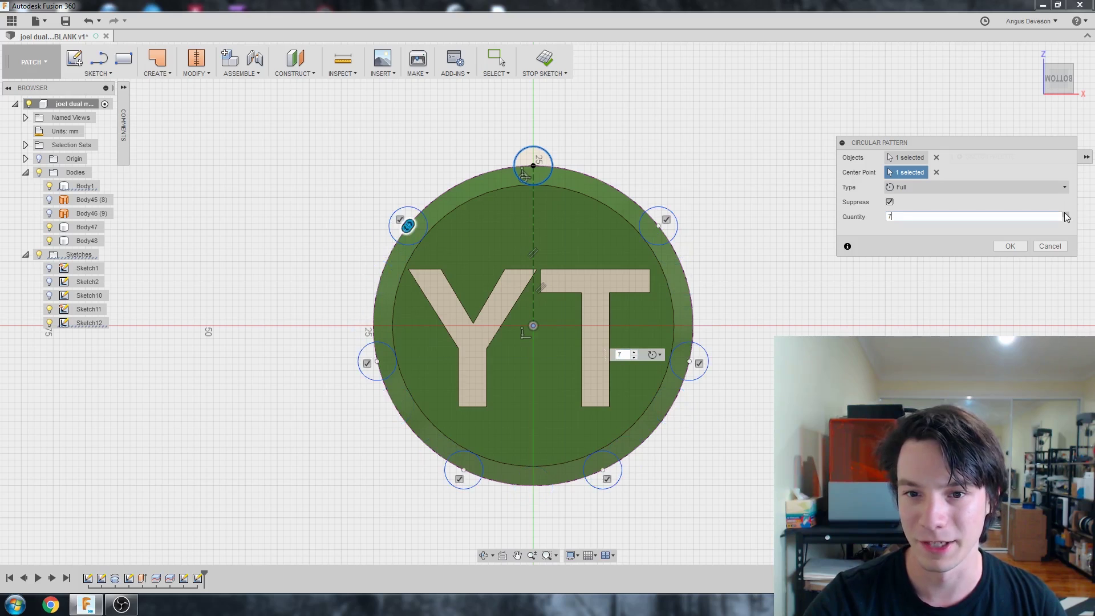
{"action": "left_click", "coordinate": [1066, 213]}
{"action": "left_click", "coordinate": [1067, 213]}
{"action": "left_click", "coordinate": [1067, 214]}
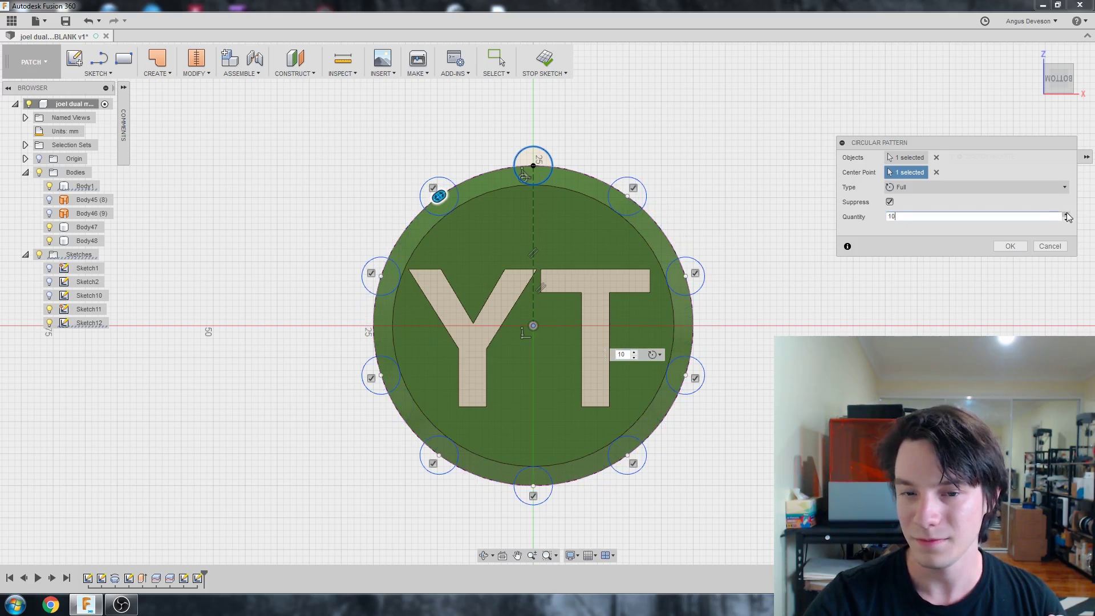
{"action": "left_click", "coordinate": [1066, 215]}
{"action": "left_click", "coordinate": [1067, 215]}
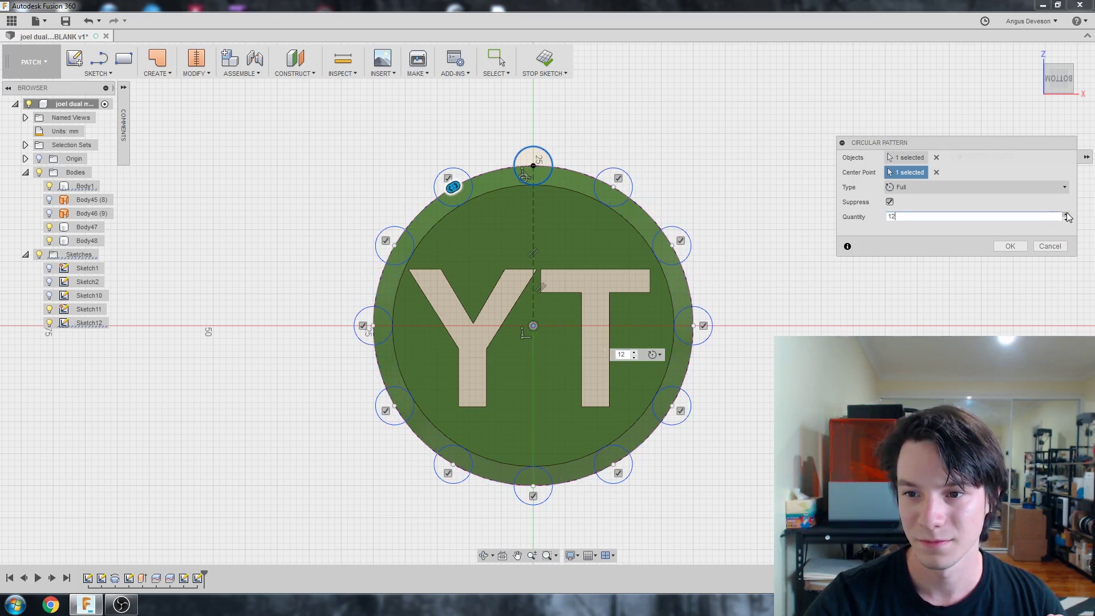
{"action": "left_click", "coordinate": [1009, 247]}
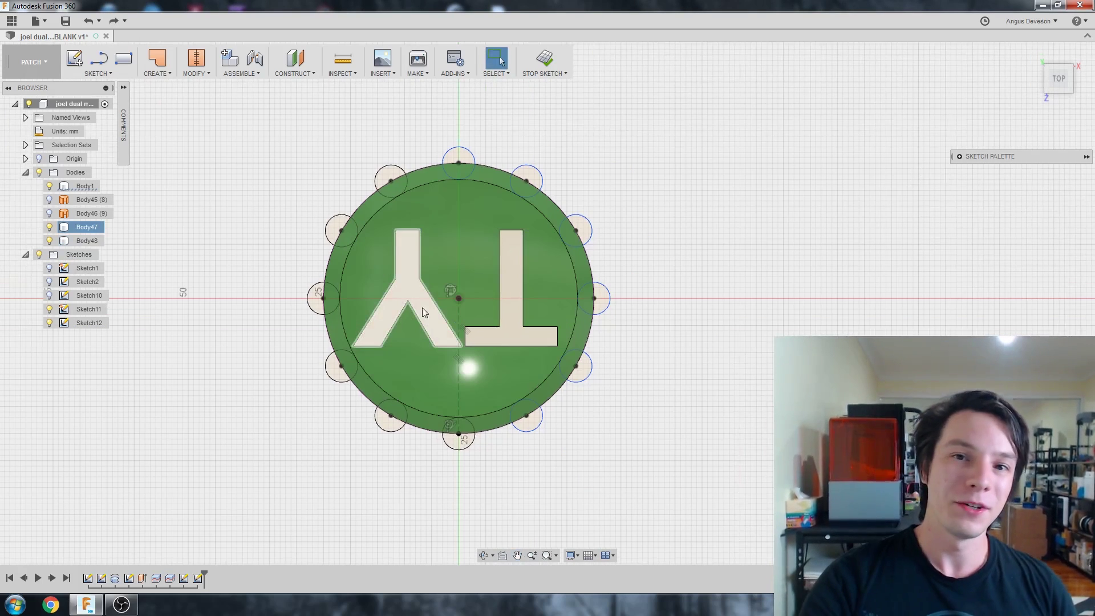
{"action": "middle_click_drag", "start_coordinate": [460, 271], "coordinate": [479, 289], "text": "shift"}
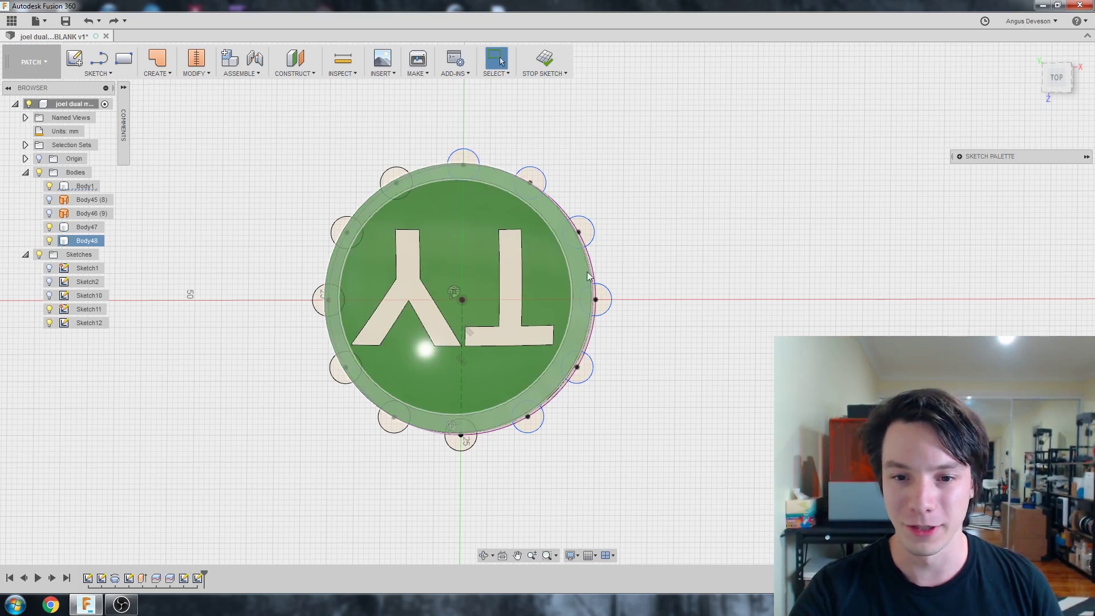
{"action": "scroll", "coordinate": [233, 152], "scroll_direction": "up", "scroll_amount": 1}
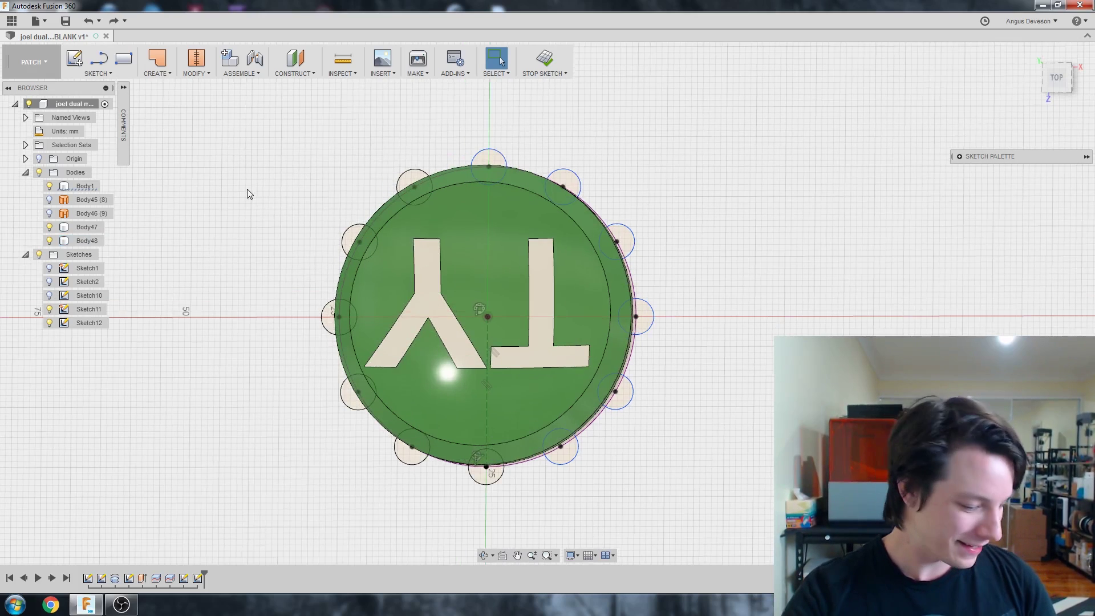
{"action": "key", "text": "c"}
{"action": "left_click", "coordinate": [487, 320]}
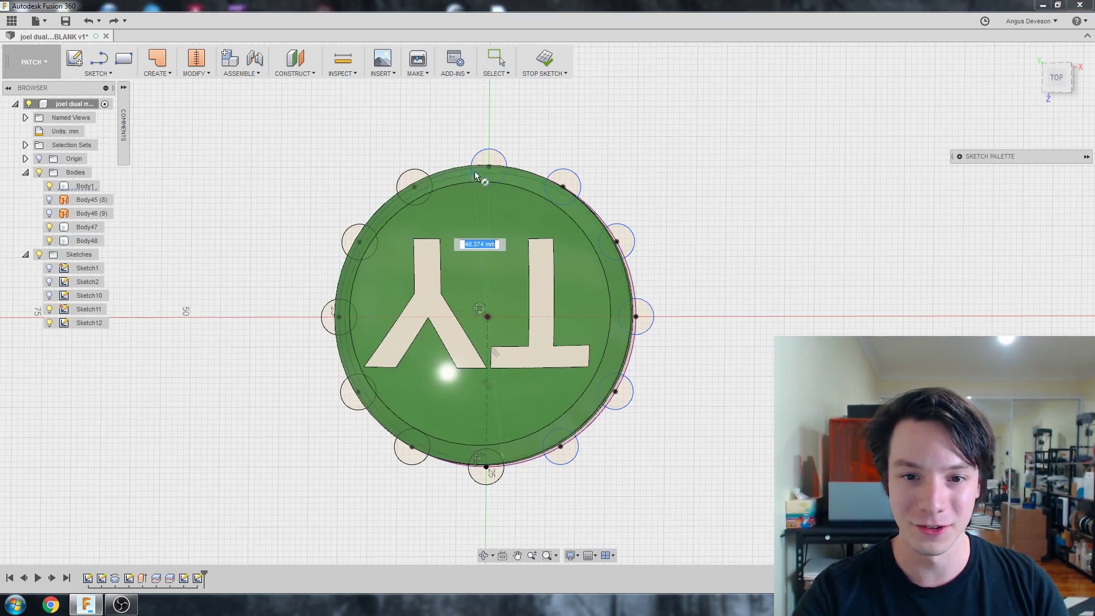
{"action": "scroll", "coordinate": [491, 209], "scroll_direction": "down", "scroll_amount": 1}
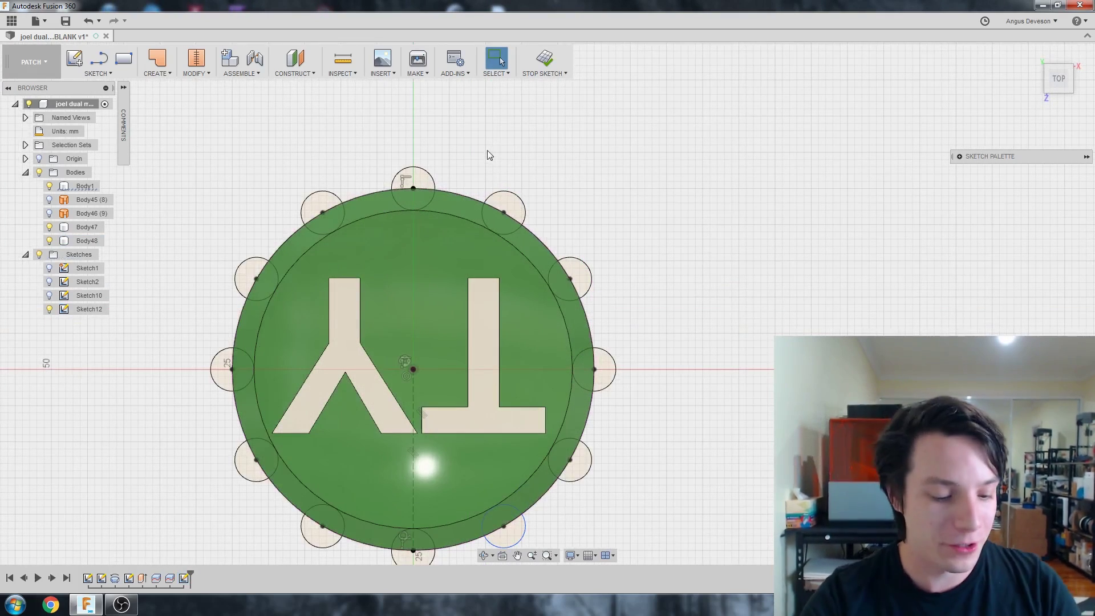
- Trim away the portions of the twelve small rim circles that lie outside the coin's outer edge
{"action": "key", "text": "t"}
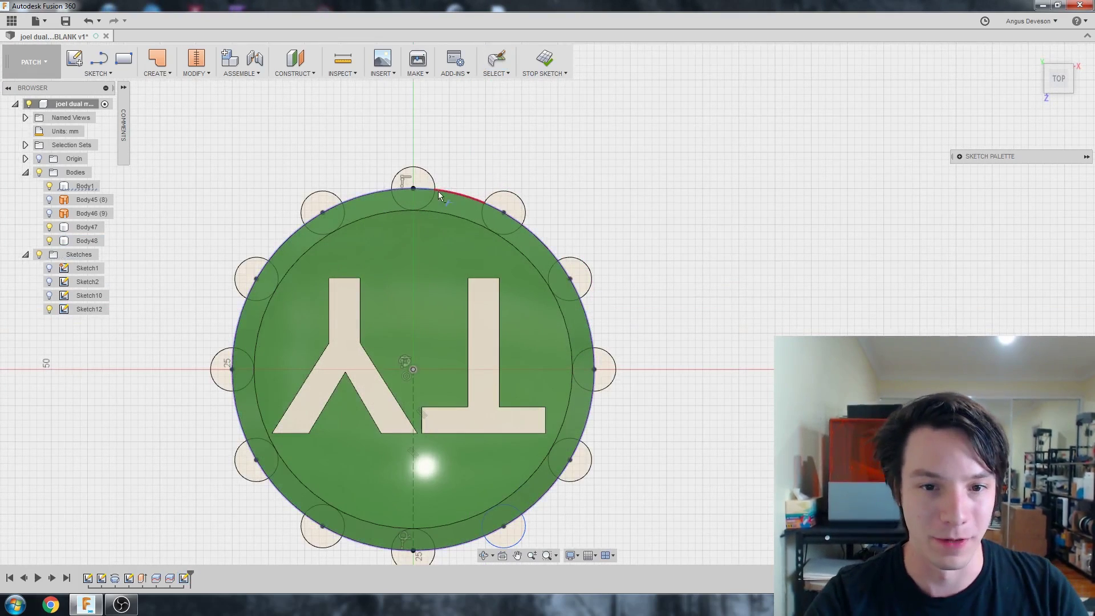
{"action": "left_click", "coordinate": [424, 174]}
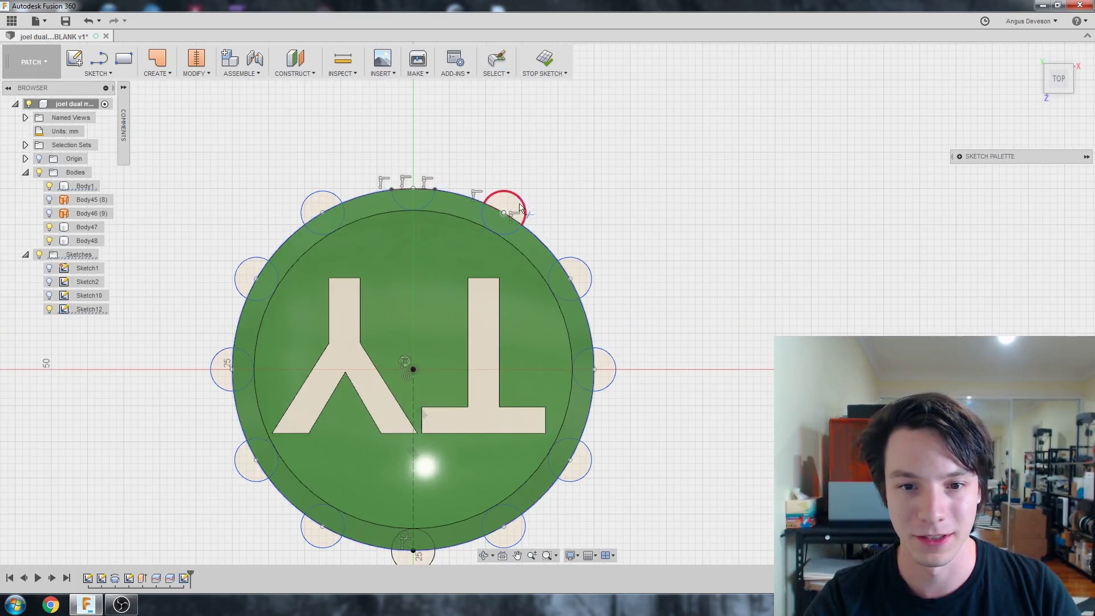
{"action": "left_click", "coordinate": [552, 274]}
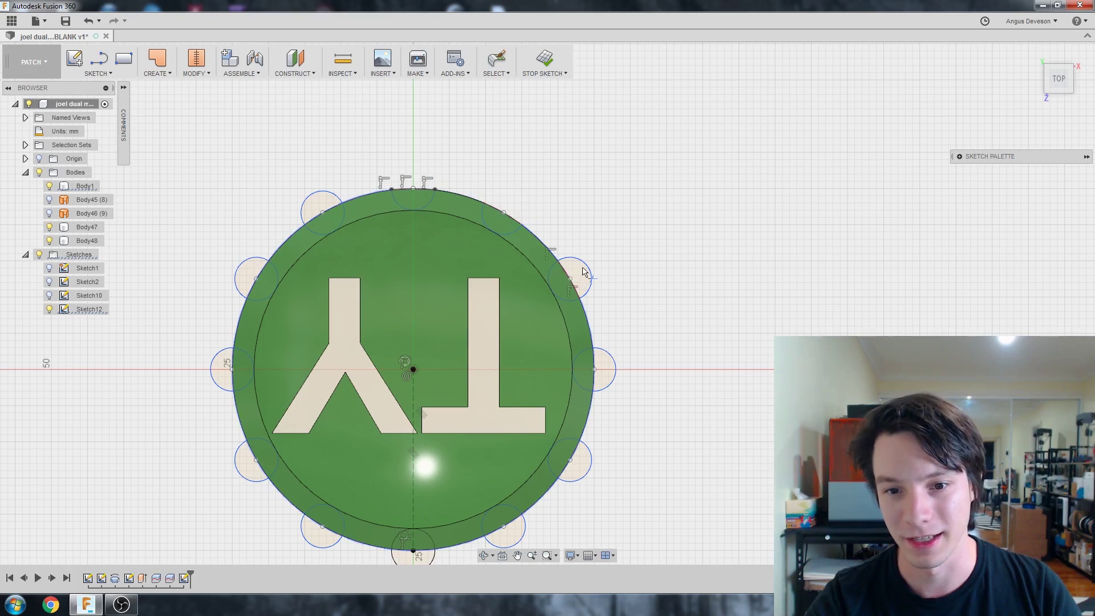
{"action": "left_click", "coordinate": [616, 379]}
{"action": "left_click", "coordinate": [586, 473]}
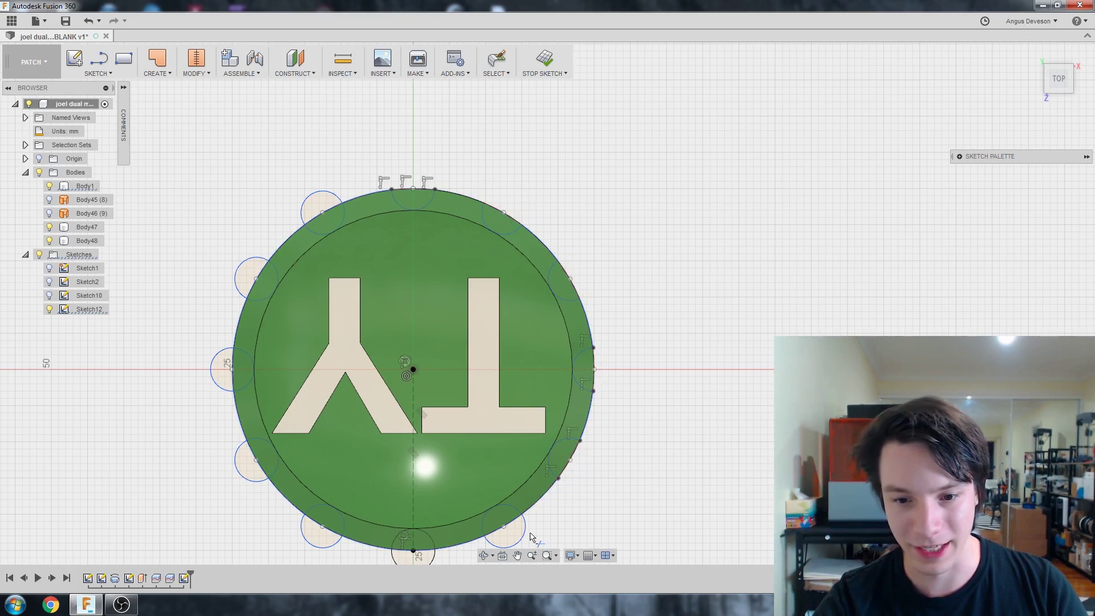
{"action": "left_click", "coordinate": [506, 527]}
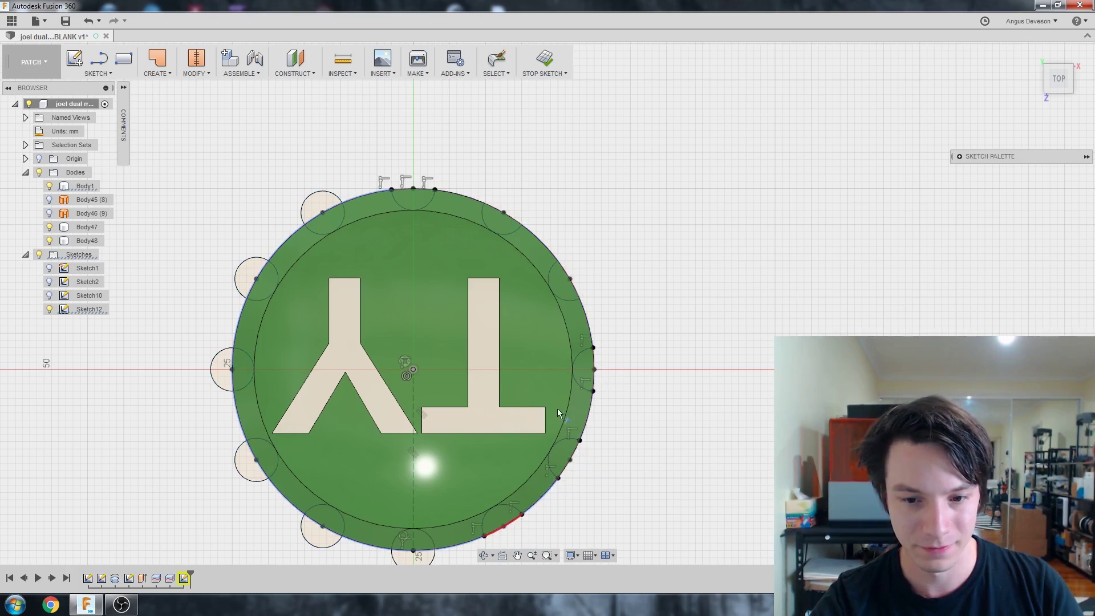
{"action": "middle_click_drag", "start_coordinate": [520, 460], "coordinate": [562, 342]}
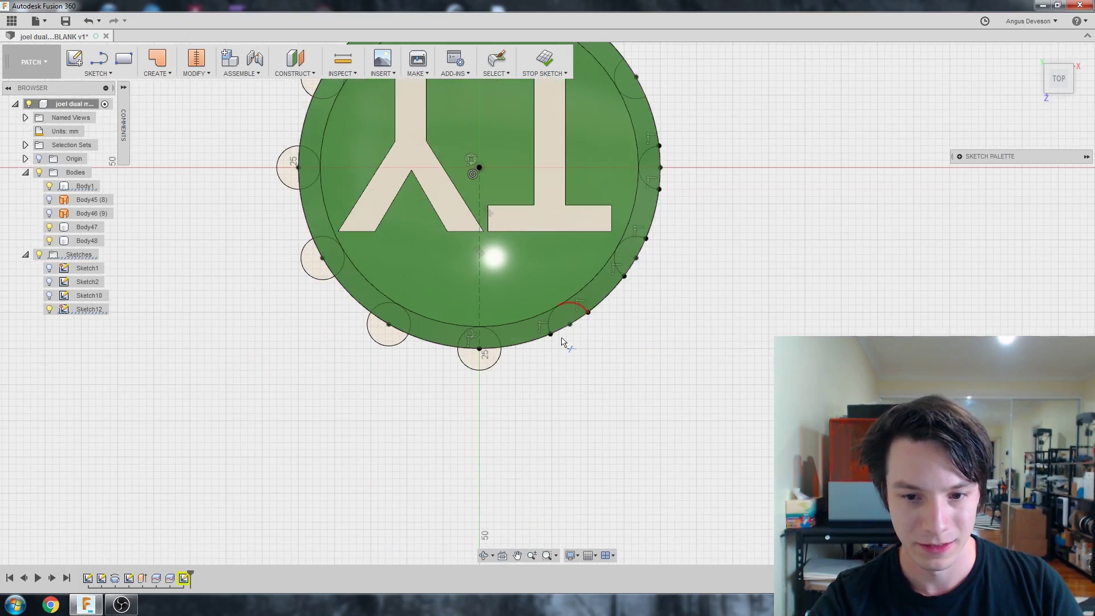
{"action": "left_click", "coordinate": [490, 368]}
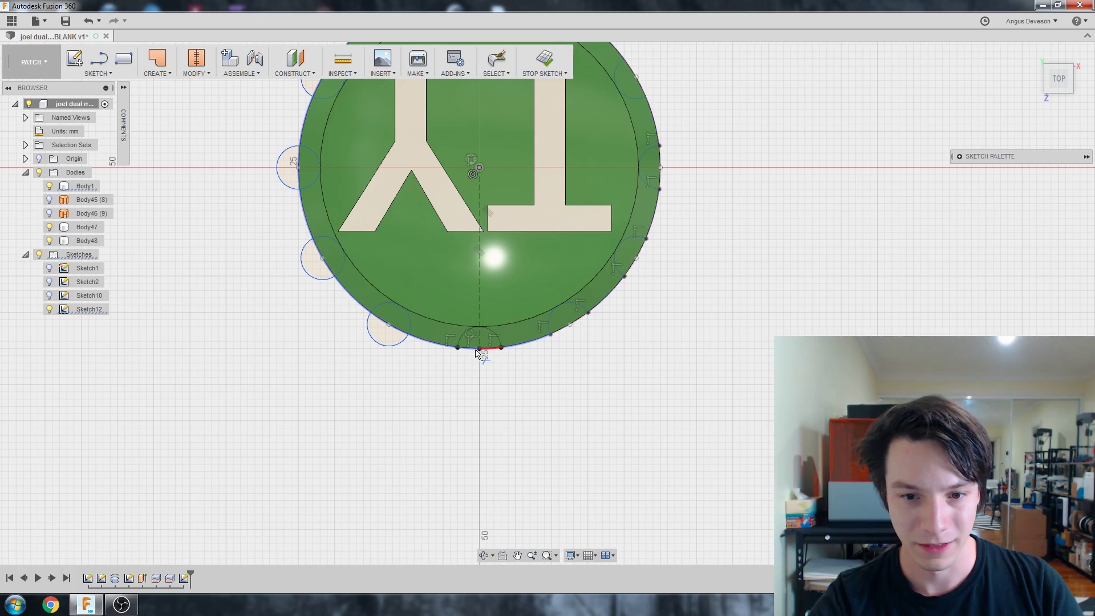
{"action": "left_click", "coordinate": [375, 348]}
{"action": "left_click", "coordinate": [311, 275]}
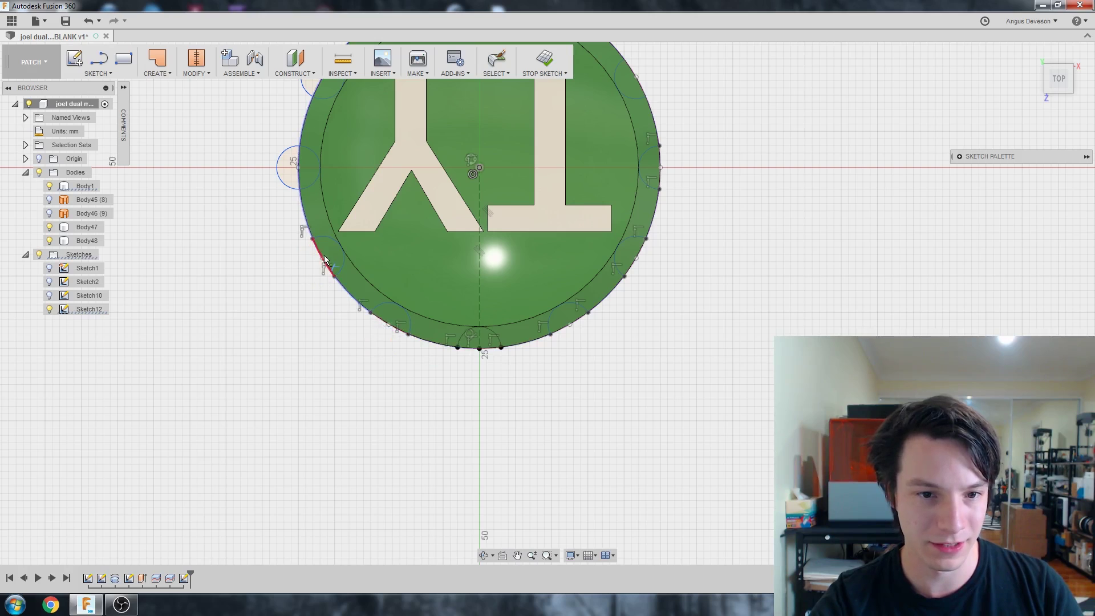
{"action": "middle_click_drag", "start_coordinate": [282, 170], "coordinate": [276, 257]}
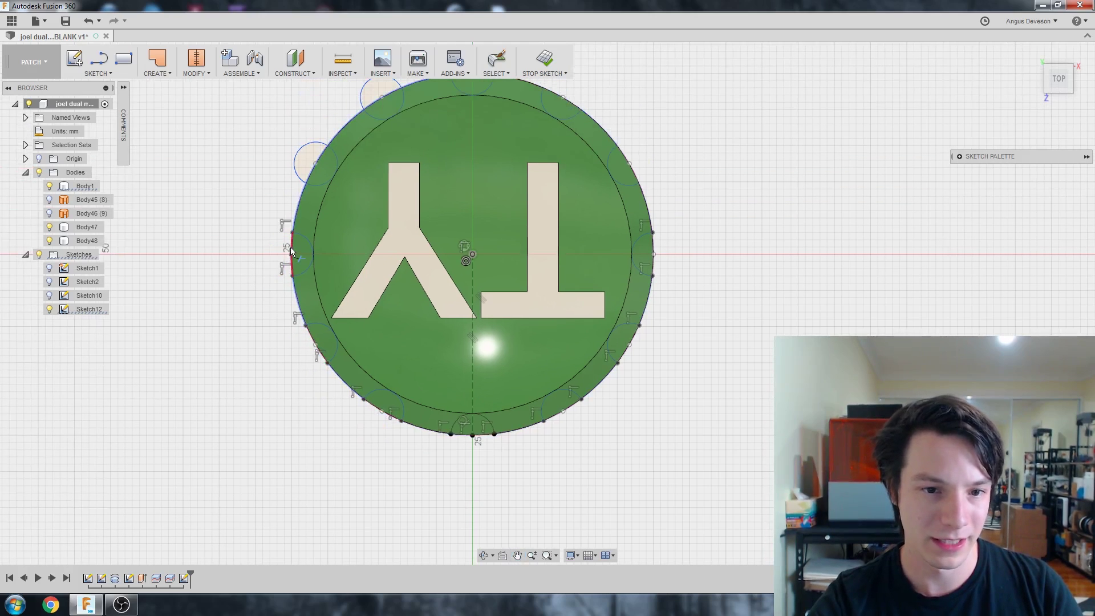
{"action": "left_click", "coordinate": [290, 248]}
{"action": "middle_click_drag", "start_coordinate": [285, 161], "coordinate": [276, 227]}
{"action": "left_click", "coordinate": [312, 226]}
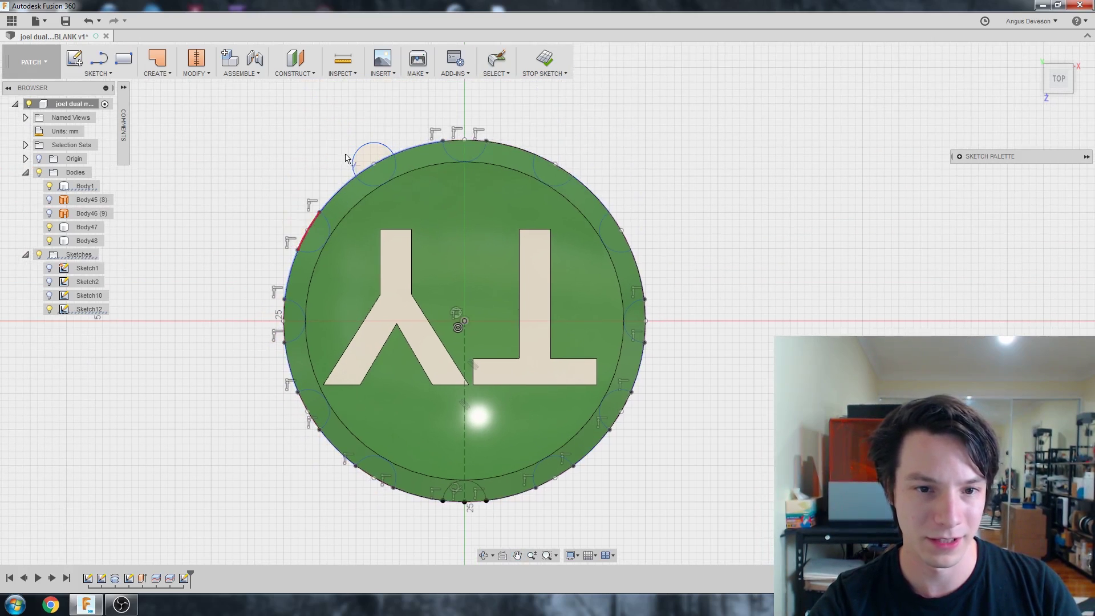
{"action": "left_click", "coordinate": [367, 163]}
{"action": "scroll", "coordinate": [312, 178], "scroll_direction": "down", "scroll_amount": 3}
{"action": "key", "text": "Escape"}
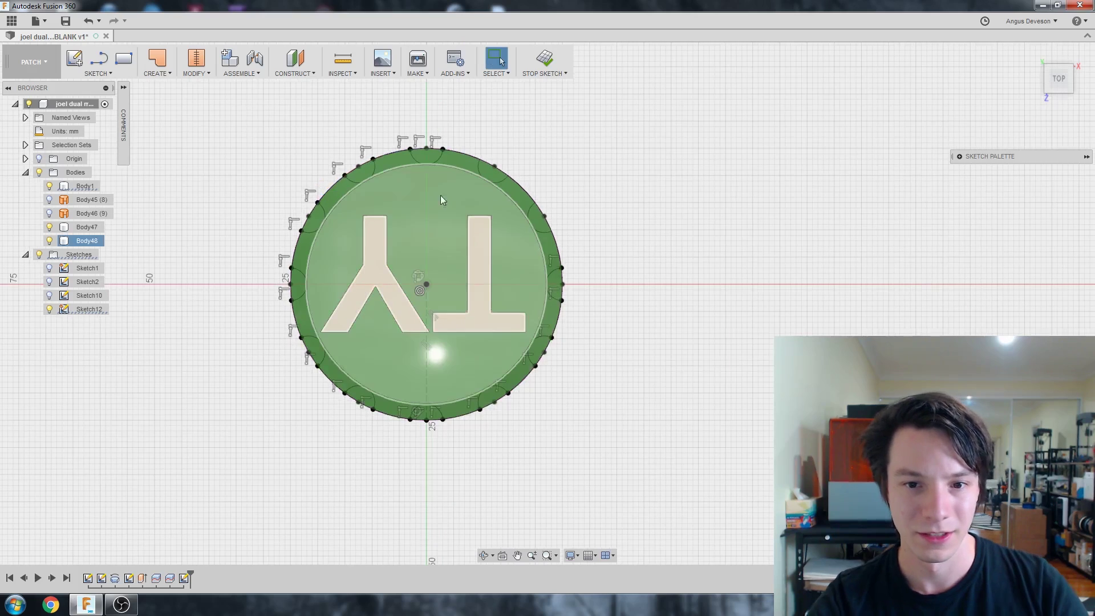
- Convert the projected outer edge of the coin into construction geometry and finish the sketch
{"action": "scroll", "coordinate": [492, 195], "scroll_direction": "up", "scroll_amount": 1}
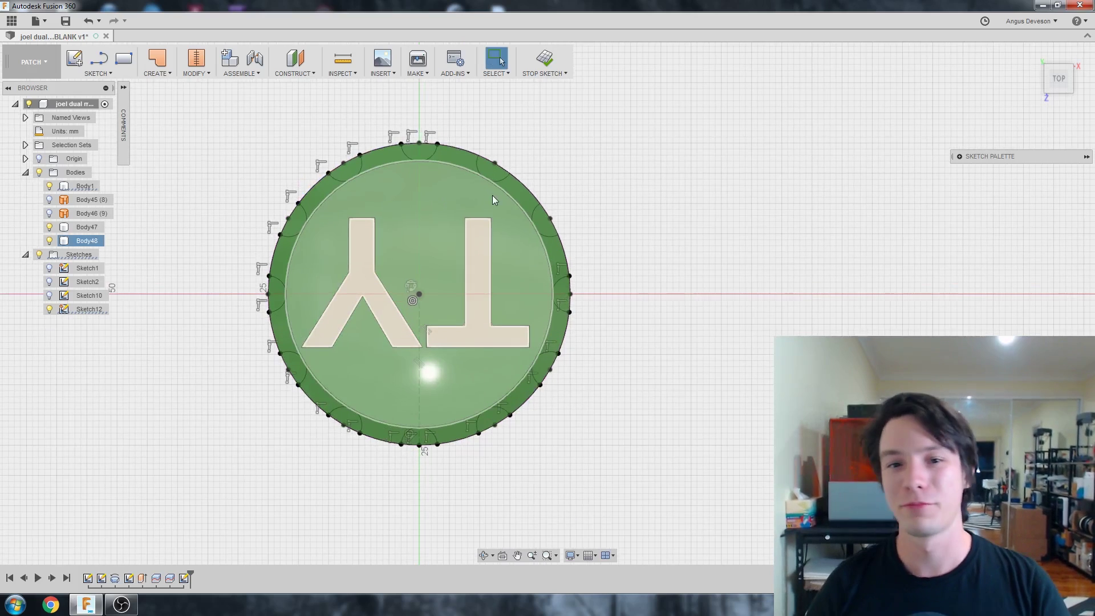
{"action": "middle_click_drag", "start_coordinate": [423, 284], "coordinate": [462, 152], "text": "shift"}
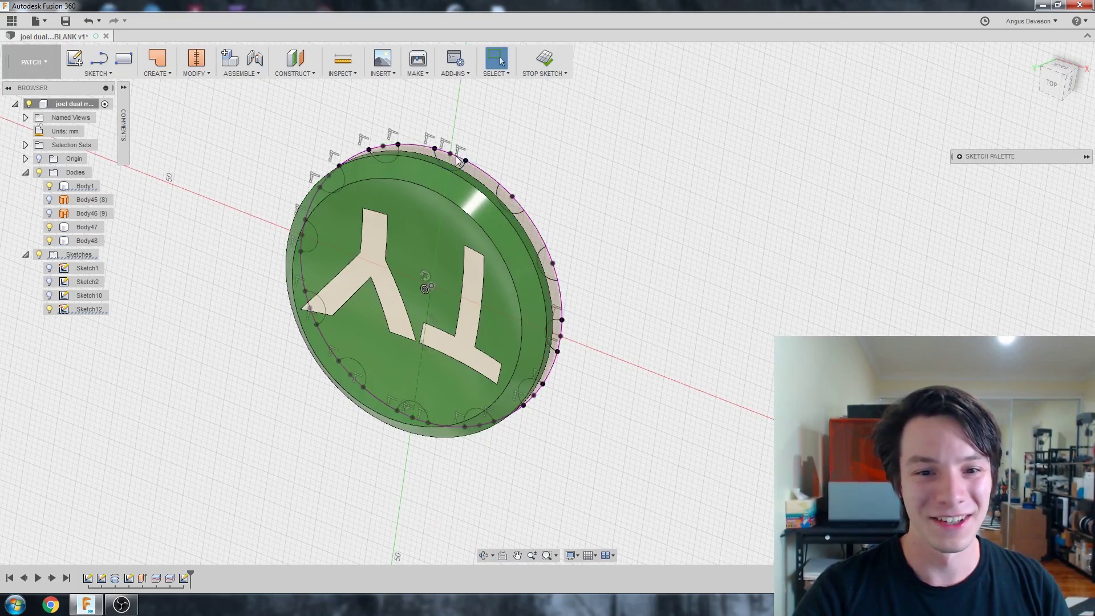
{"action": "left_click", "coordinate": [458, 160]}
{"action": "scroll", "coordinate": [457, 158], "scroll_direction": "up", "scroll_amount": 3}
{"action": "right_click", "coordinate": [429, 153]}
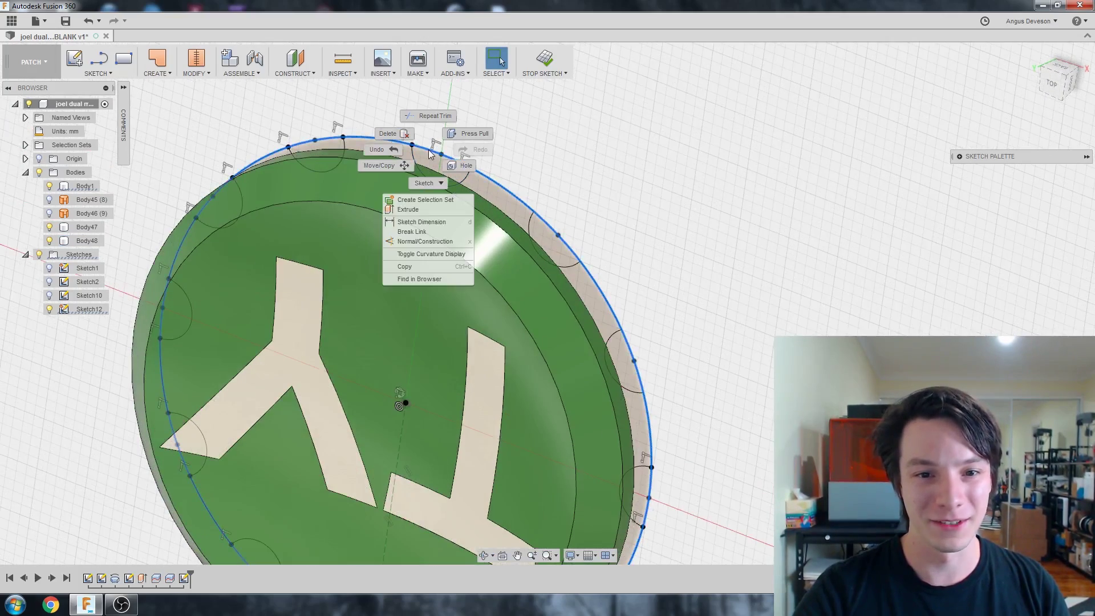
{"action": "left_click", "coordinate": [407, 250]}
{"action": "scroll", "coordinate": [509, 155], "scroll_direction": "down", "scroll_amount": 2}
{"action": "scroll", "coordinate": [474, 171], "scroll_direction": "up", "scroll_amount": 3}
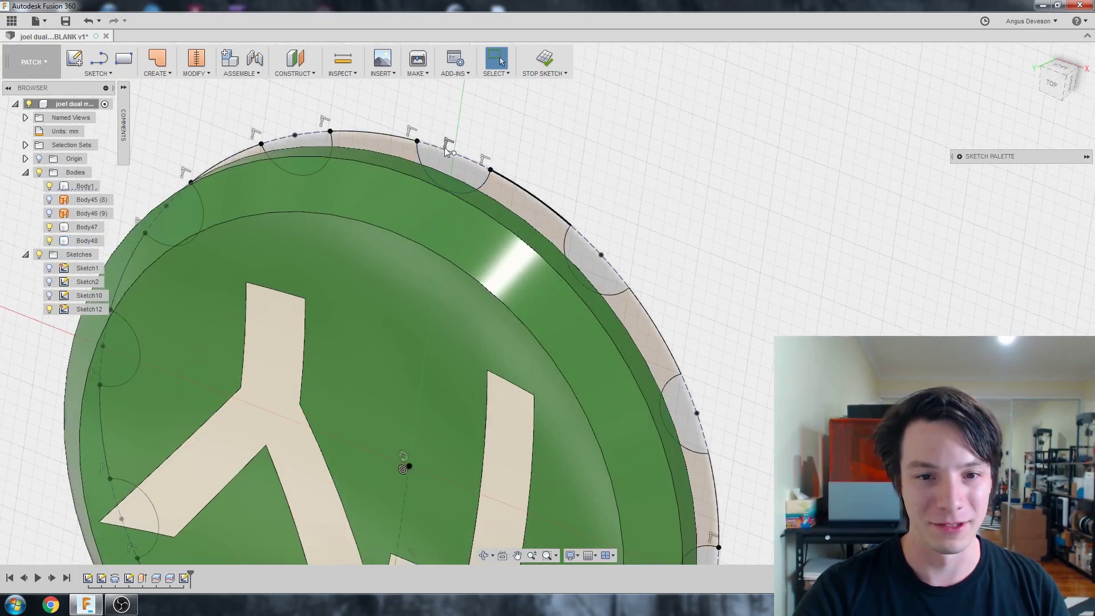
{"action": "middle_click_drag", "start_coordinate": [432, 184], "coordinate": [330, 190], "text": "shift"}
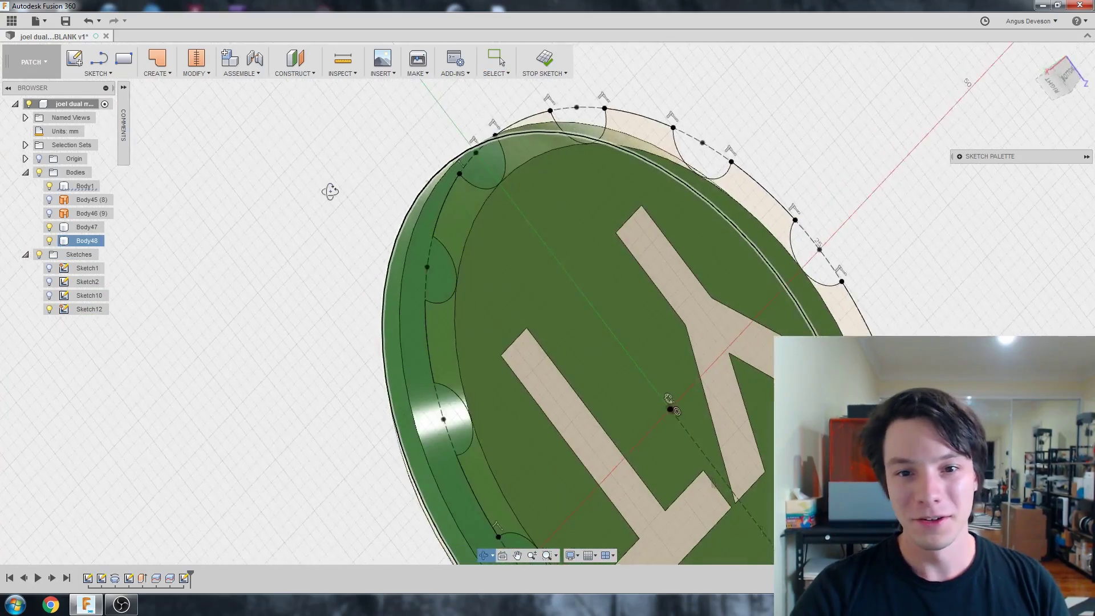
{"action": "scroll", "coordinate": [332, 188], "scroll_direction": "down", "scroll_amount": 2}
{"action": "middle_click_drag", "start_coordinate": [484, 231], "coordinate": [327, 222], "text": "shift"}
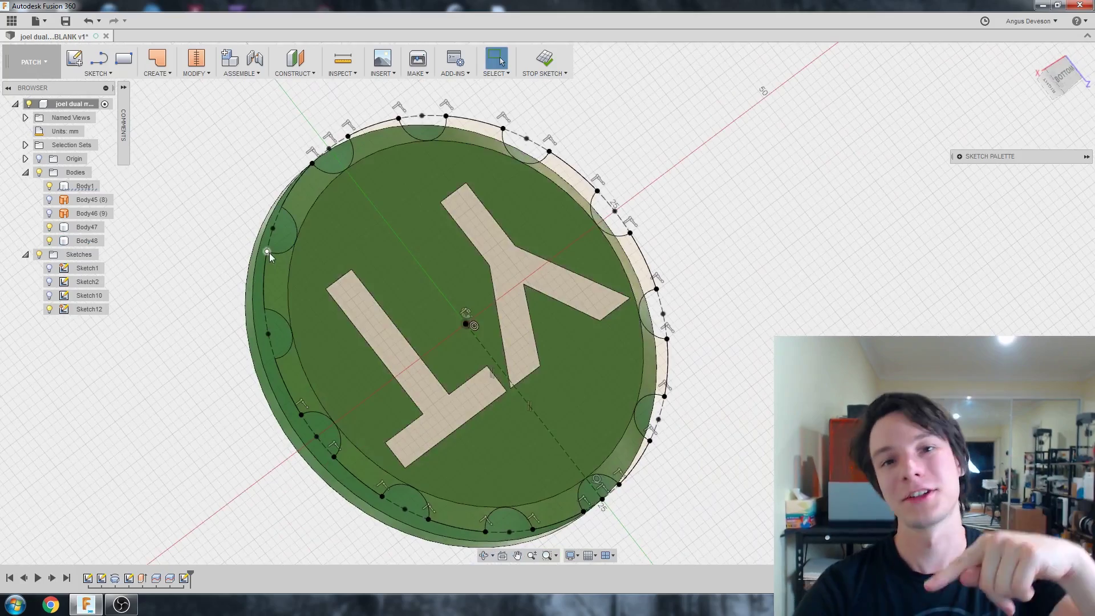
{"action": "middle_click_drag", "start_coordinate": [270, 252], "coordinate": [395, 214], "text": "shift"}
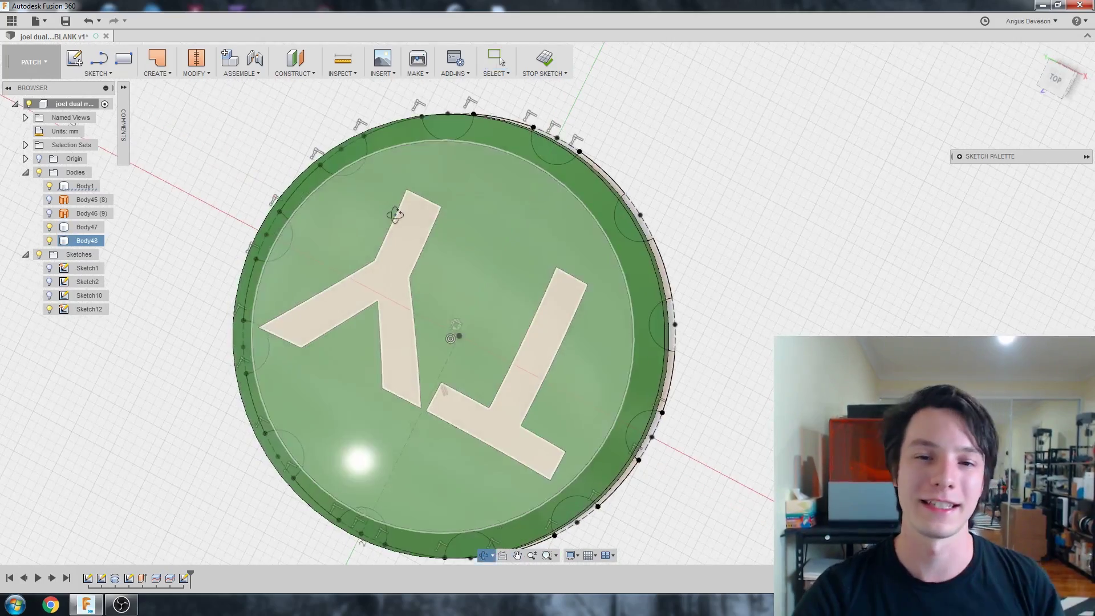
{"action": "left_click", "coordinate": [545, 59]}
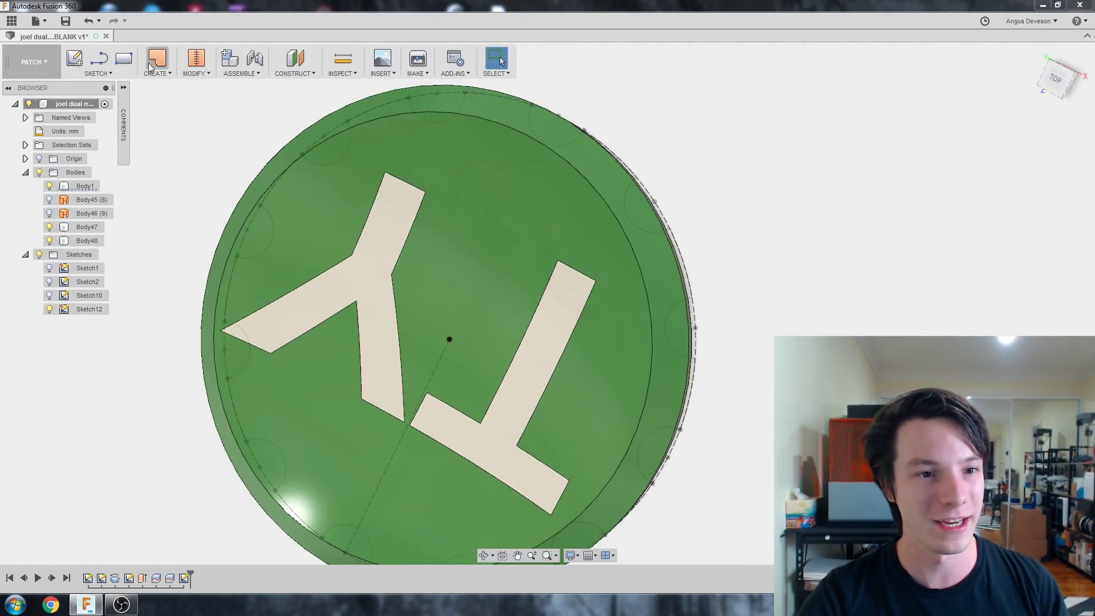
- Extrude the chained scalloped rim profile by -13 mm through the coin as a new surface body
{"action": "left_click", "coordinate": [153, 71]}
{"action": "left_click", "coordinate": [166, 84]}
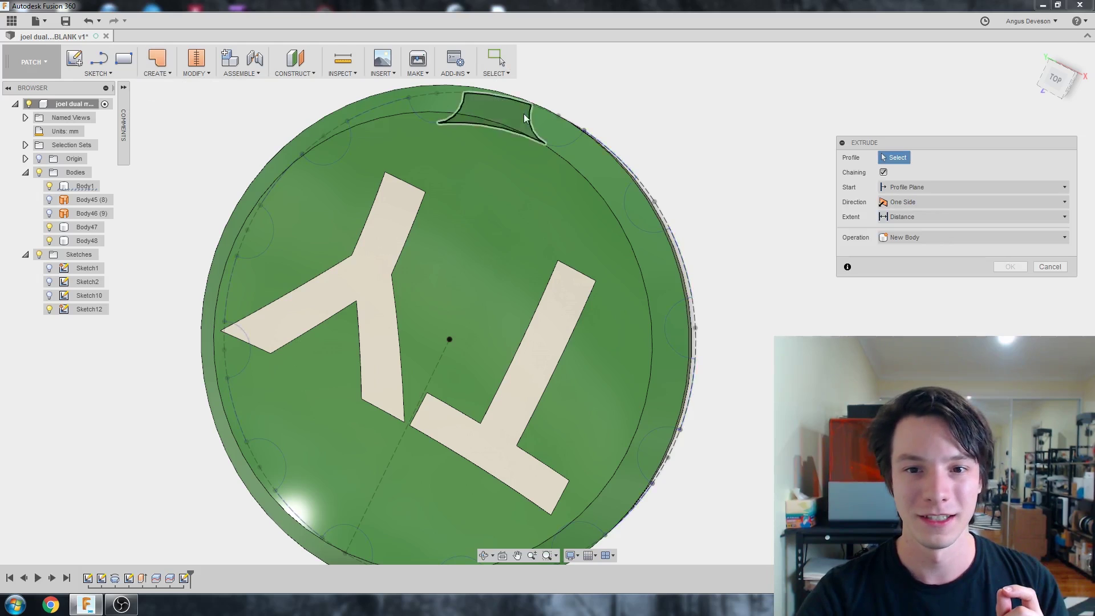
{"action": "left_click", "coordinate": [532, 120]}
{"action": "scroll", "coordinate": [531, 120], "scroll_direction": "down", "scroll_amount": 2}
{"action": "middle_click_drag", "start_coordinate": [529, 120], "coordinate": [436, 154], "text": "shift"}
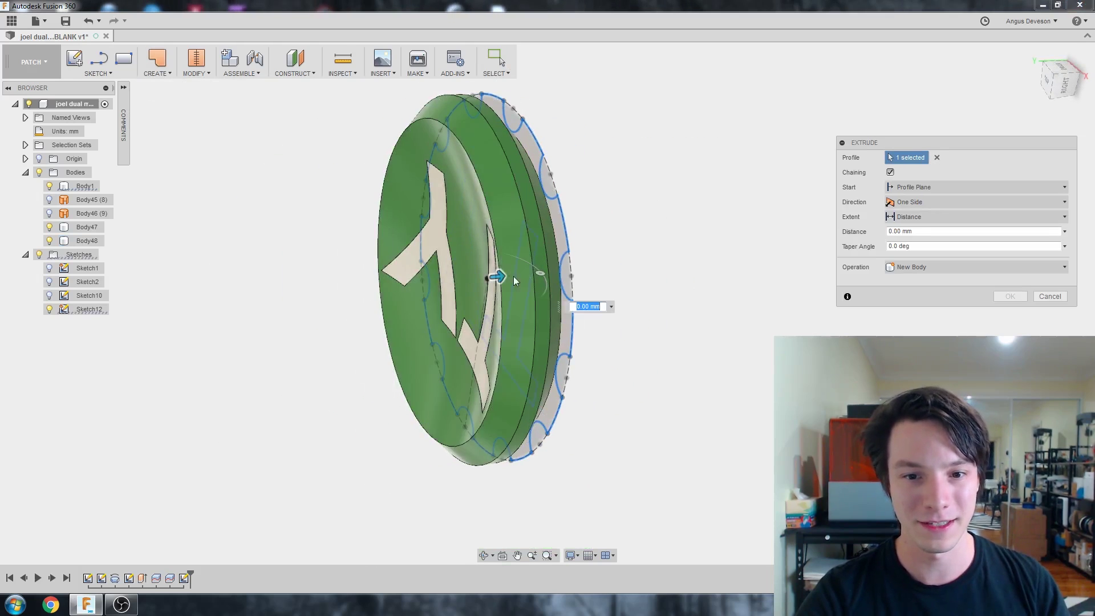
{"action": "left_click_drag", "start_coordinate": [500, 277], "coordinate": [386, 285]}
{"action": "middle_click_drag", "start_coordinate": [386, 286], "coordinate": [443, 271], "text": "shift"}
{"action": "scroll", "coordinate": [381, 255], "scroll_direction": "down", "scroll_amount": 3}
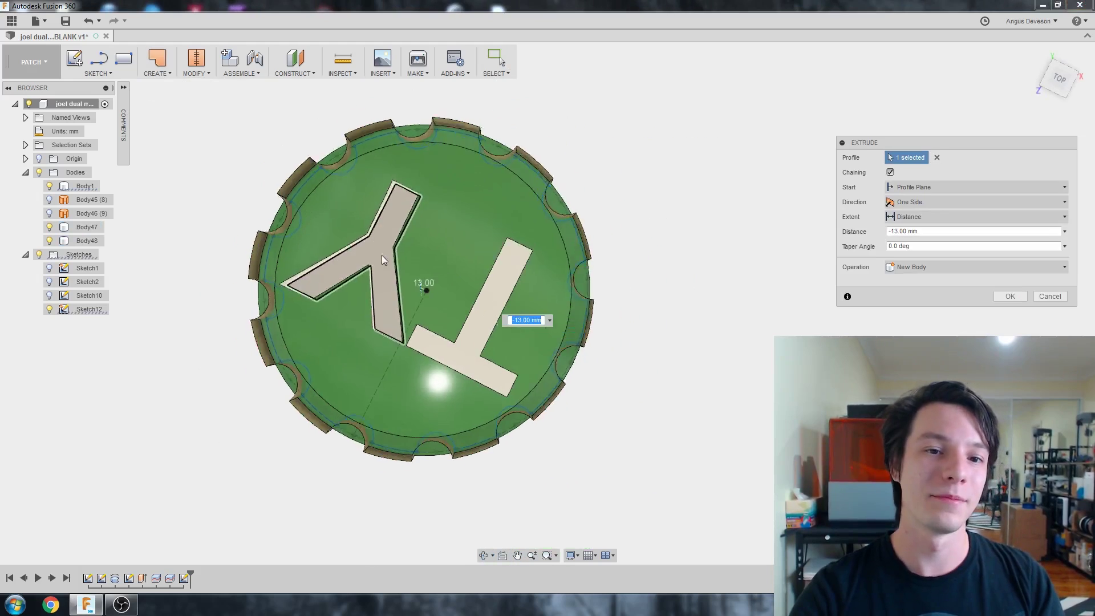
{"action": "middle_click_drag", "start_coordinate": [373, 232], "coordinate": [337, 200], "text": "shift"}
{"action": "middle_click_drag", "start_coordinate": [347, 424], "coordinate": [439, 205], "text": "shift"}
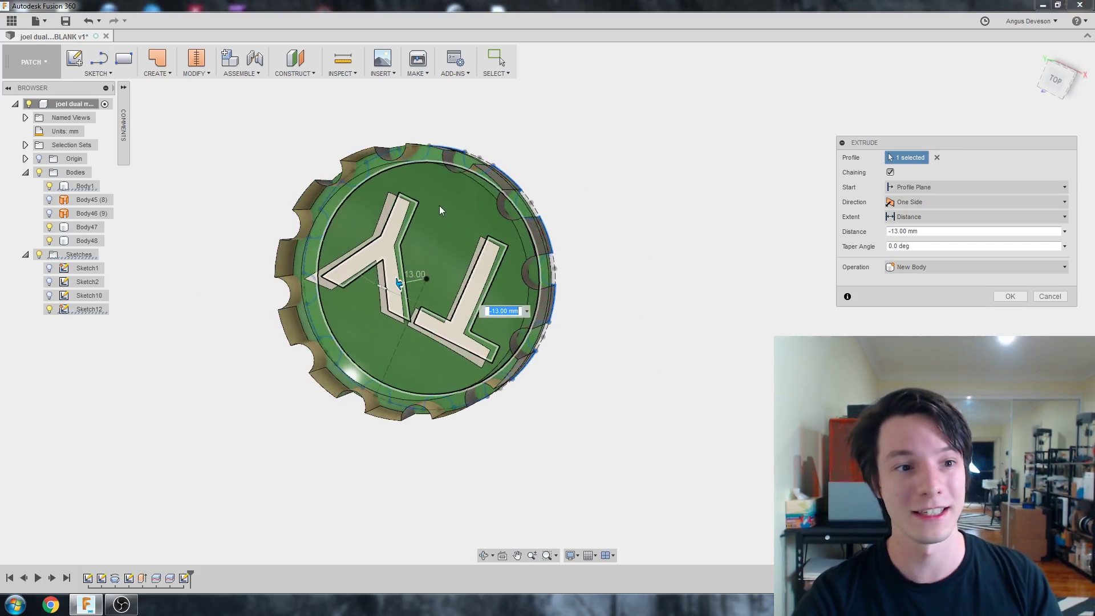
{"action": "left_click", "coordinate": [1011, 296]}
- Split the main coin body with the scalloped surface, with Extend Splitting Tool turned off, and hide the splitting surface
{"action": "middle_click_drag", "start_coordinate": [627, 228], "coordinate": [422, 194], "text": "shift"}
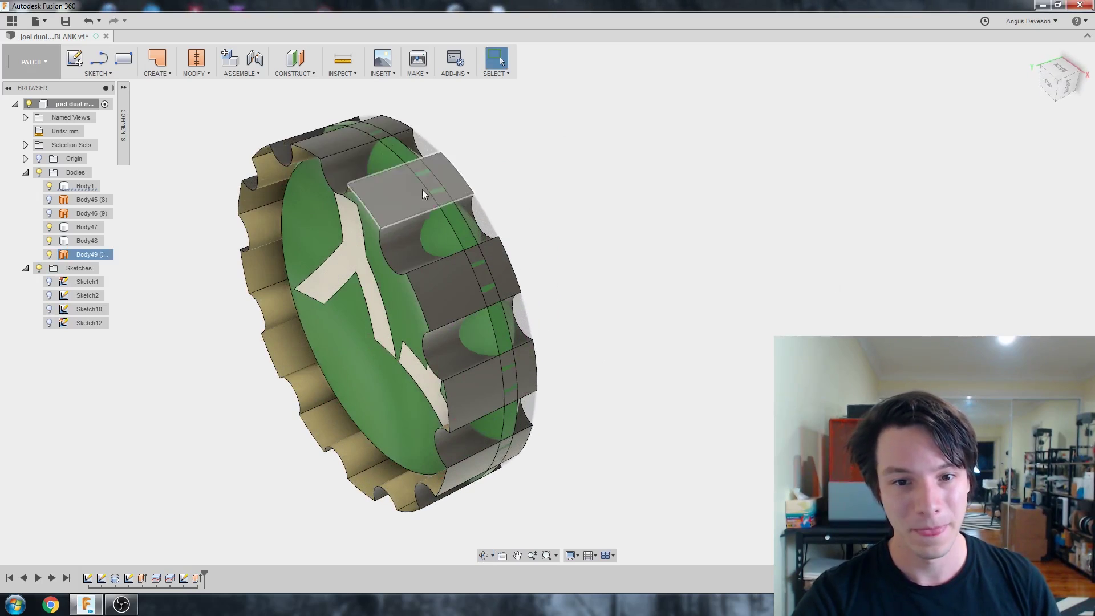
{"action": "left_click", "coordinate": [183, 72]}
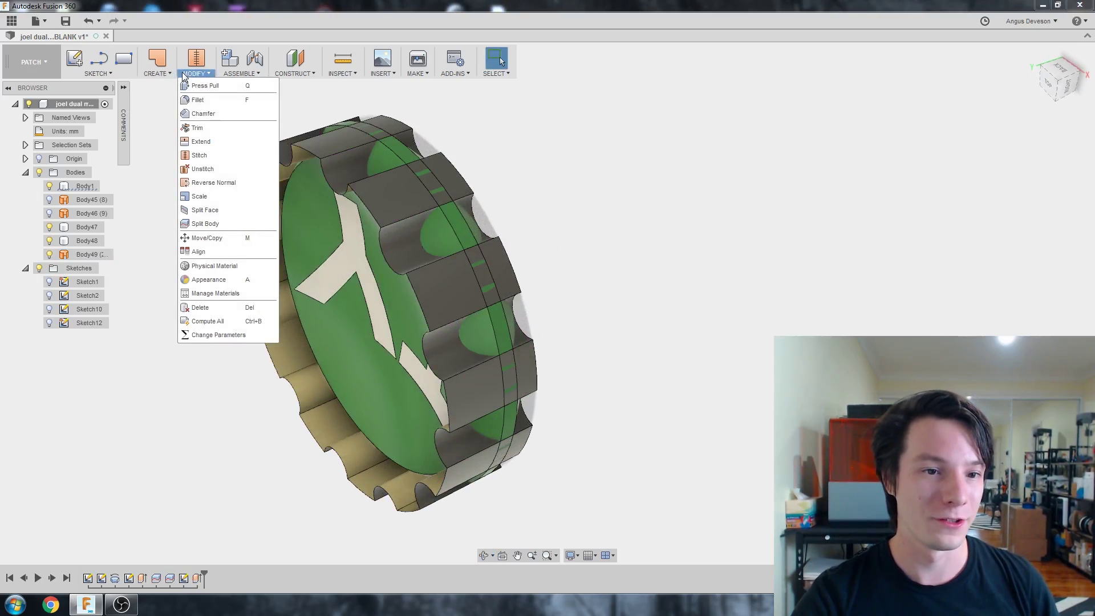
{"action": "left_click", "coordinate": [221, 207]}
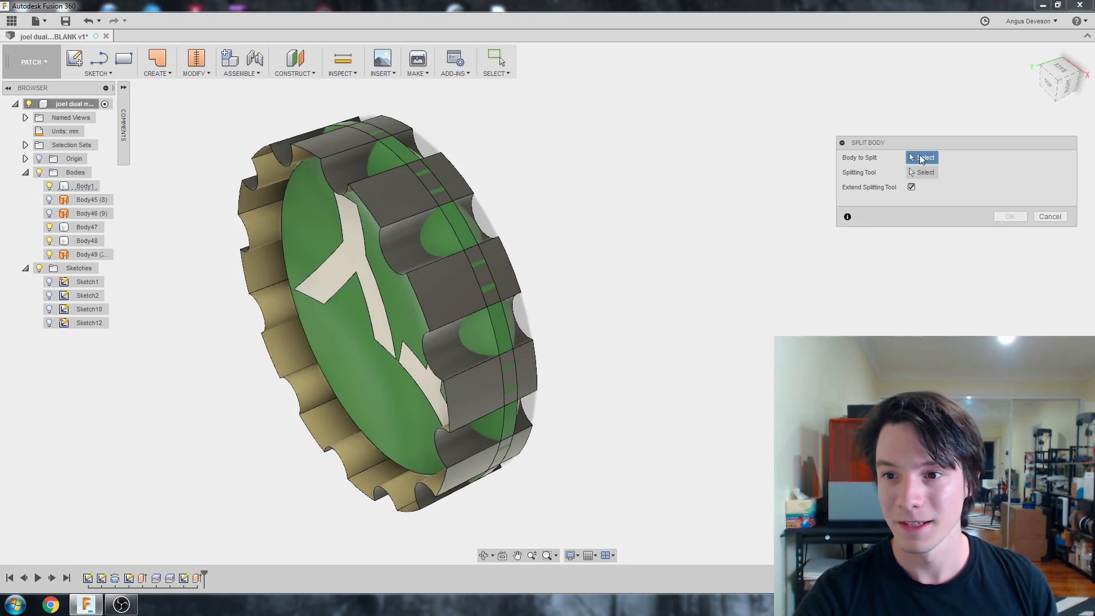
{"action": "left_click", "coordinate": [300, 228]}
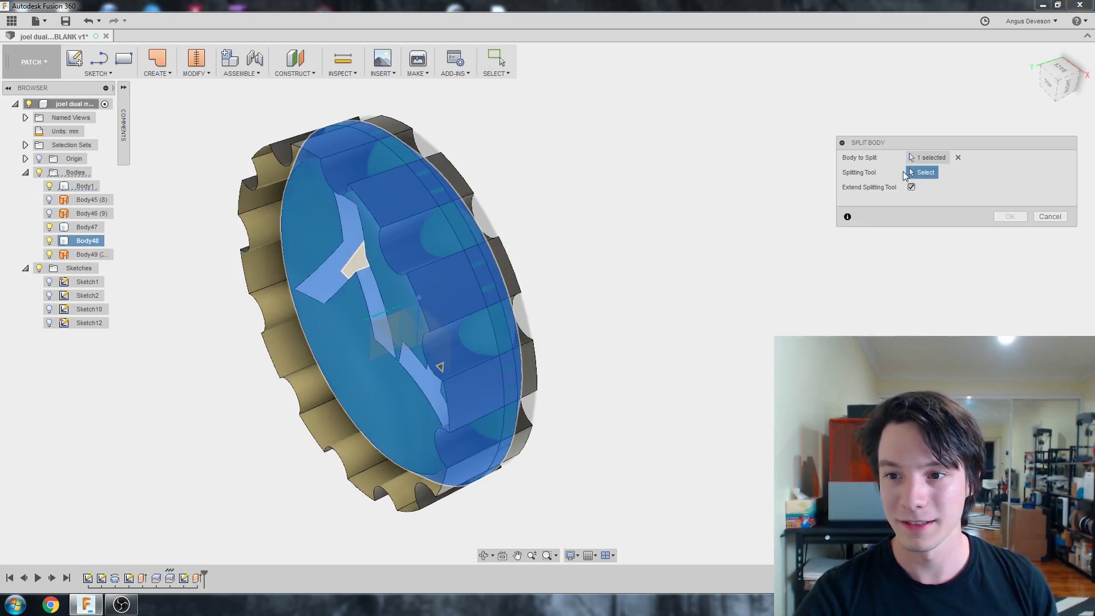
{"action": "left_click", "coordinate": [264, 153]}
{"action": "middle_click_drag", "start_coordinate": [258, 166], "coordinate": [296, 186], "text": "shift"}
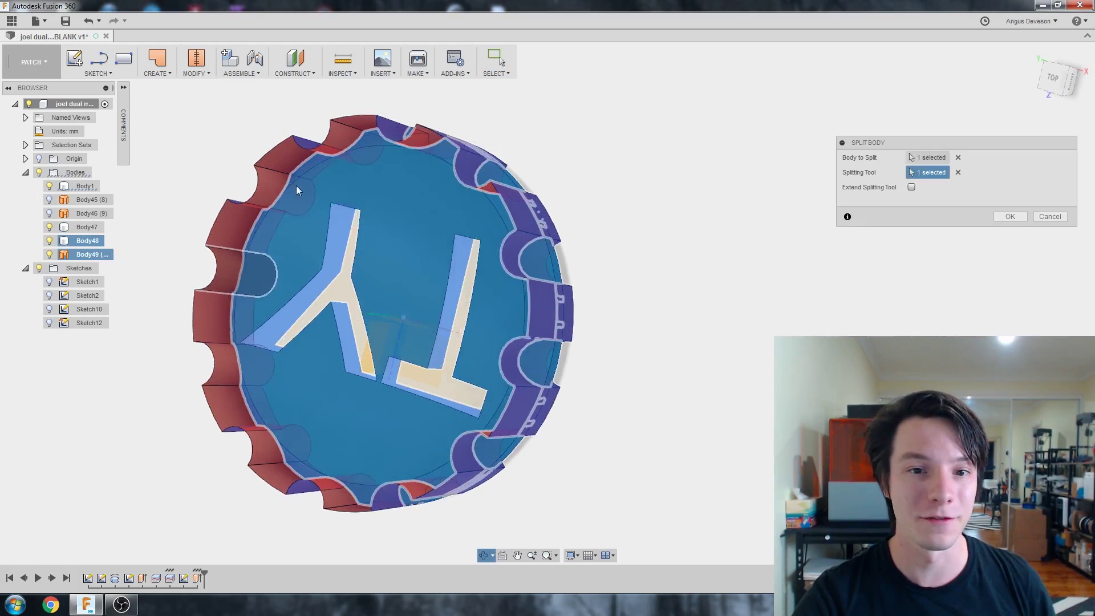
{"action": "left_click", "coordinate": [1010, 216]}
{"action": "scroll", "coordinate": [291, 223], "scroll_direction": "down", "scroll_amount": 3}
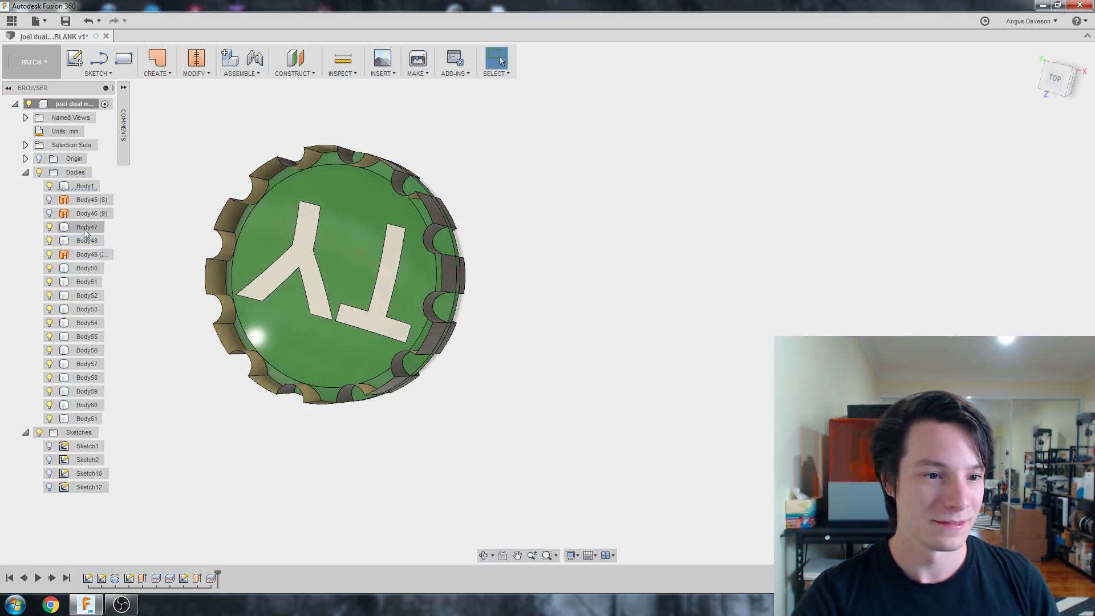
{"action": "left_click", "coordinate": [49, 255]}
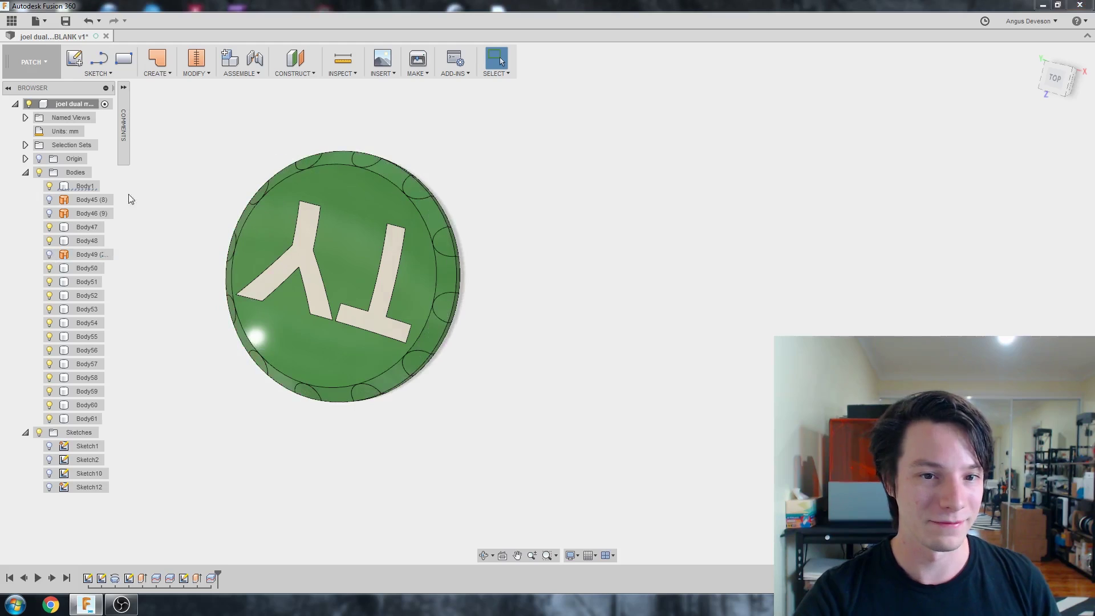
- Examine the split coin from several angles, selecting individual rim pieces and the main body to check they are separate
{"action": "middle_click_drag", "start_coordinate": [286, 188], "coordinate": [353, 176], "text": "shift"}
{"action": "scroll", "coordinate": [353, 176], "scroll_direction": "up", "scroll_amount": 1}
{"action": "left_click", "coordinate": [368, 162]}
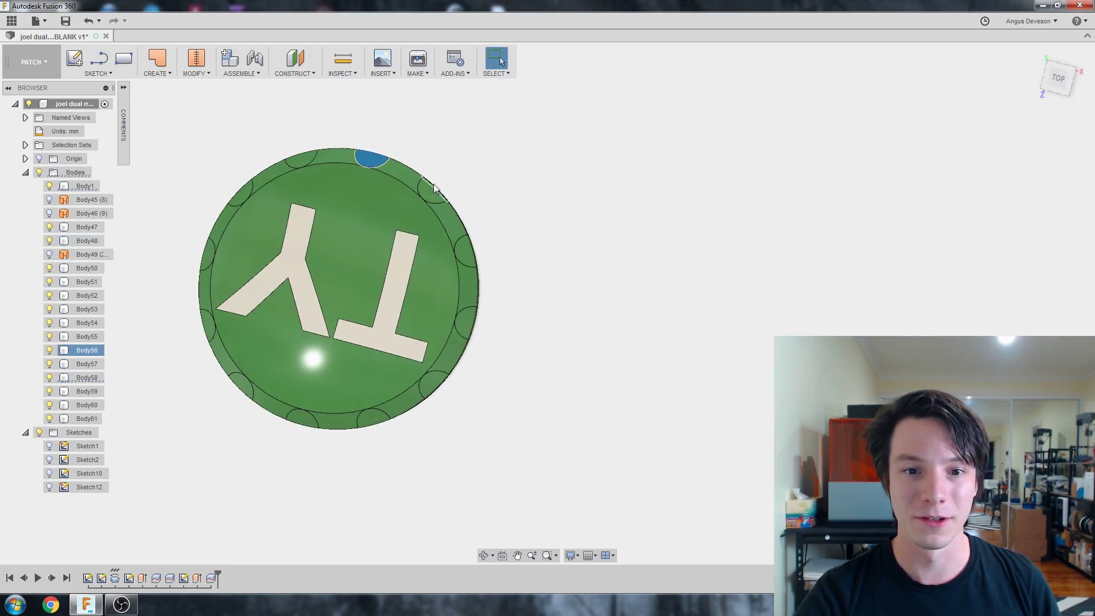
{"action": "left_click", "coordinate": [433, 185]}
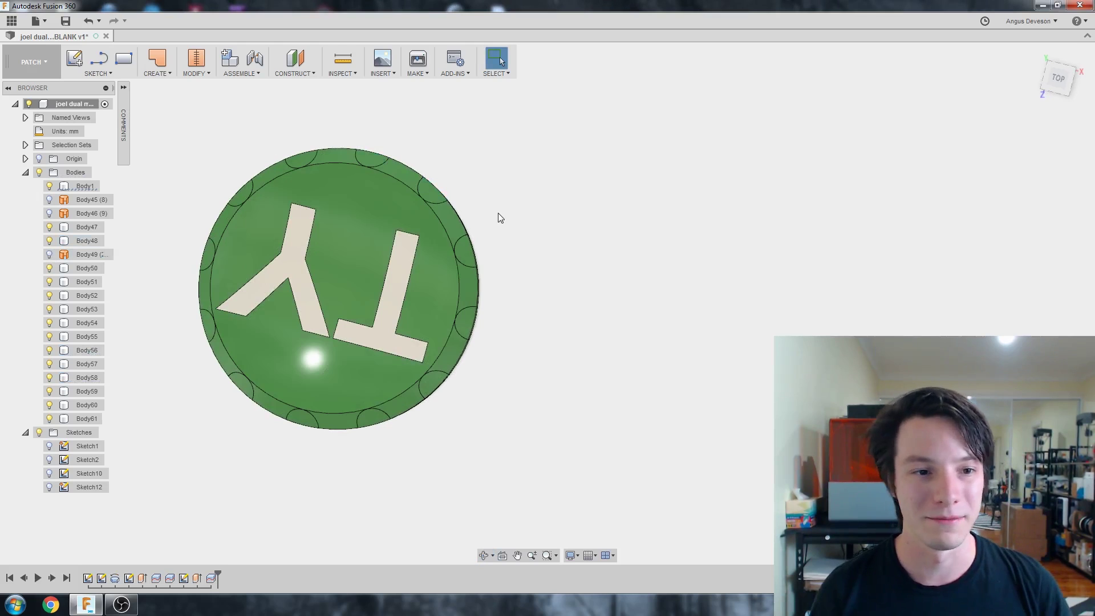
{"action": "middle_click_drag", "start_coordinate": [498, 214], "coordinate": [534, 379], "text": "shift"}
{"action": "left_click", "coordinate": [333, 272]}
{"action": "scroll", "coordinate": [332, 287], "scroll_direction": "down", "scroll_amount": 2}
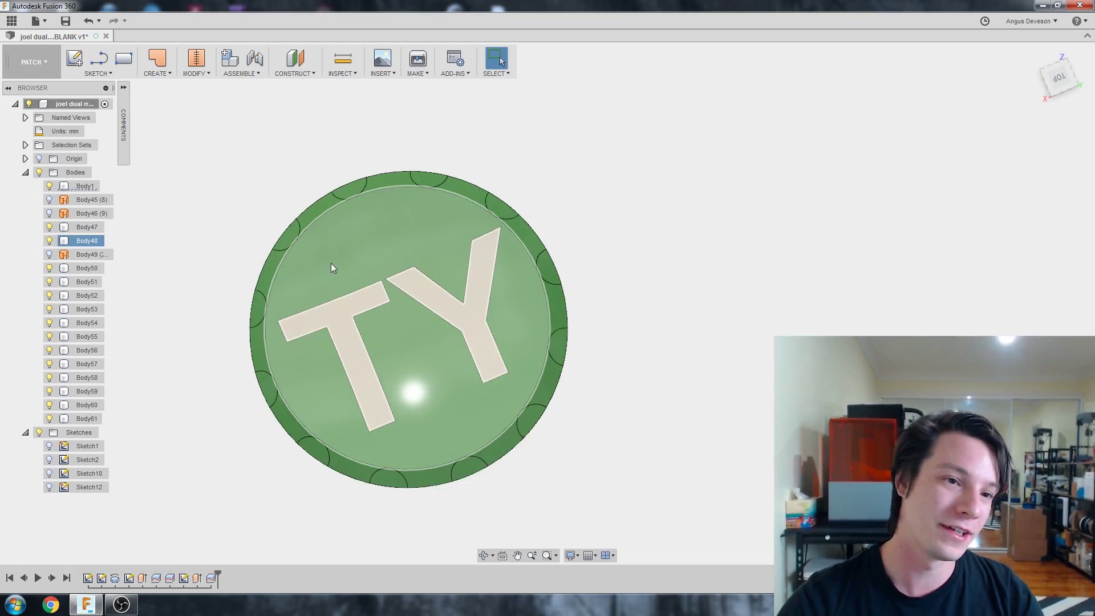
{"action": "left_click", "coordinate": [221, 212]}
{"action": "left_click", "coordinate": [357, 316]}
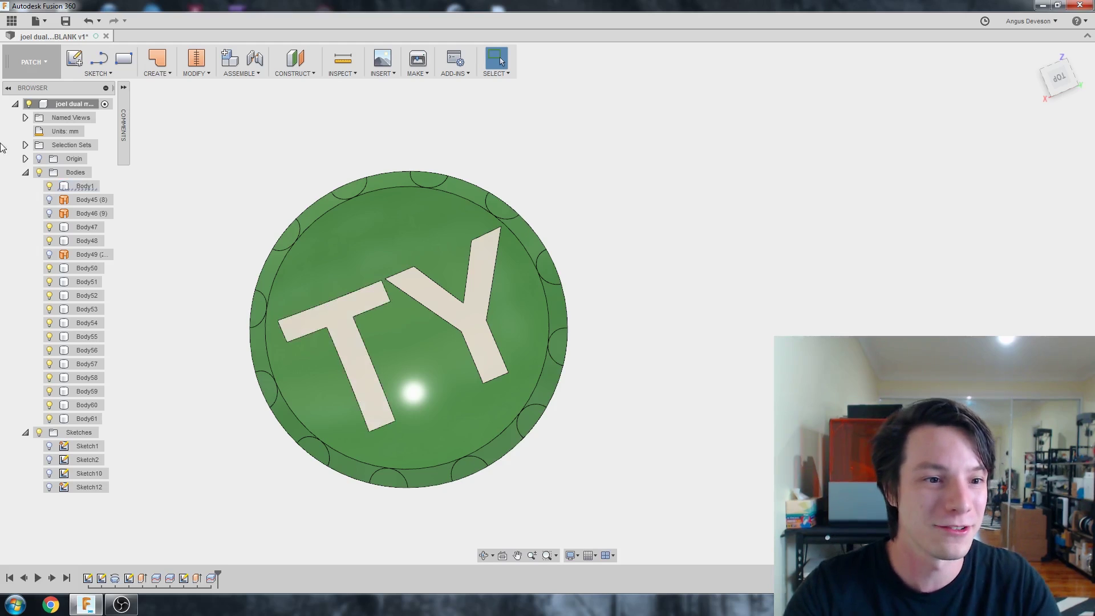
- Show the scalloped splitting surface, inspect how it cuts around the coin's rim, and hide it again
{"action": "left_click", "coordinate": [50, 255]}
{"action": "middle_click_drag", "start_coordinate": [241, 262], "coordinate": [251, 300], "text": "shift"}
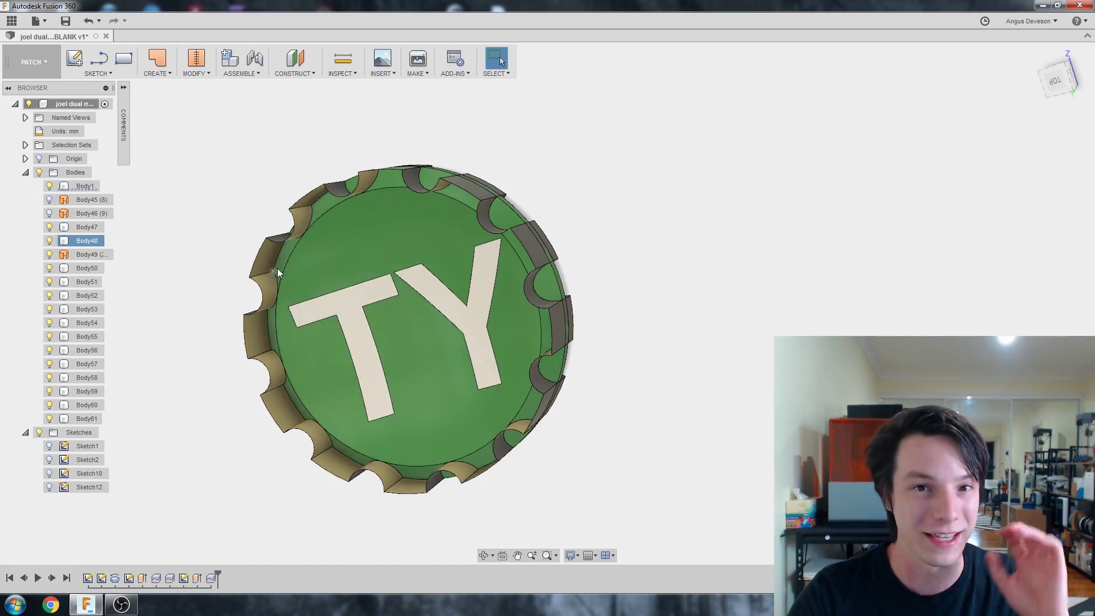
{"action": "left_click", "coordinate": [49, 254]}
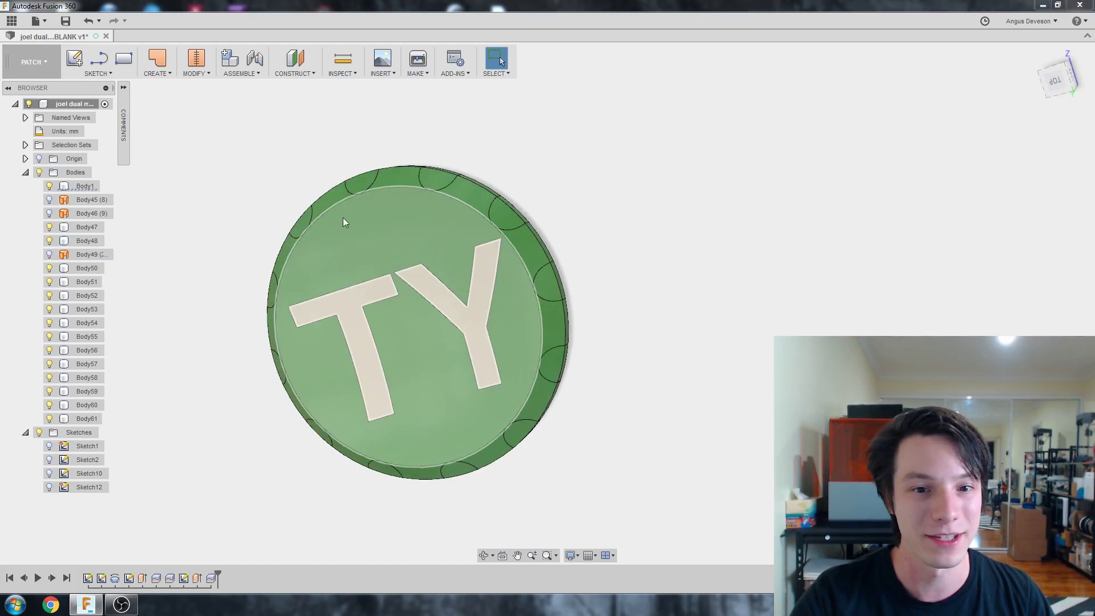
{"action": "mouse_move", "coordinate": [344, 218]}
{"action": "middle_mouse_down", "text": "shift"}
{"action": "mouse_move", "coordinate": [410, 253]}
{"action": "mouse_move", "coordinate": [340, 235]}
{"action": "middle_mouse_up", "text": "shift"}
{"action": "scroll", "coordinate": [409, 253], "scroll_direction": "up", "scroll_amount": 2}
{"action": "scroll", "coordinate": [362, 276], "scroll_direction": "down", "scroll_amount": 2}
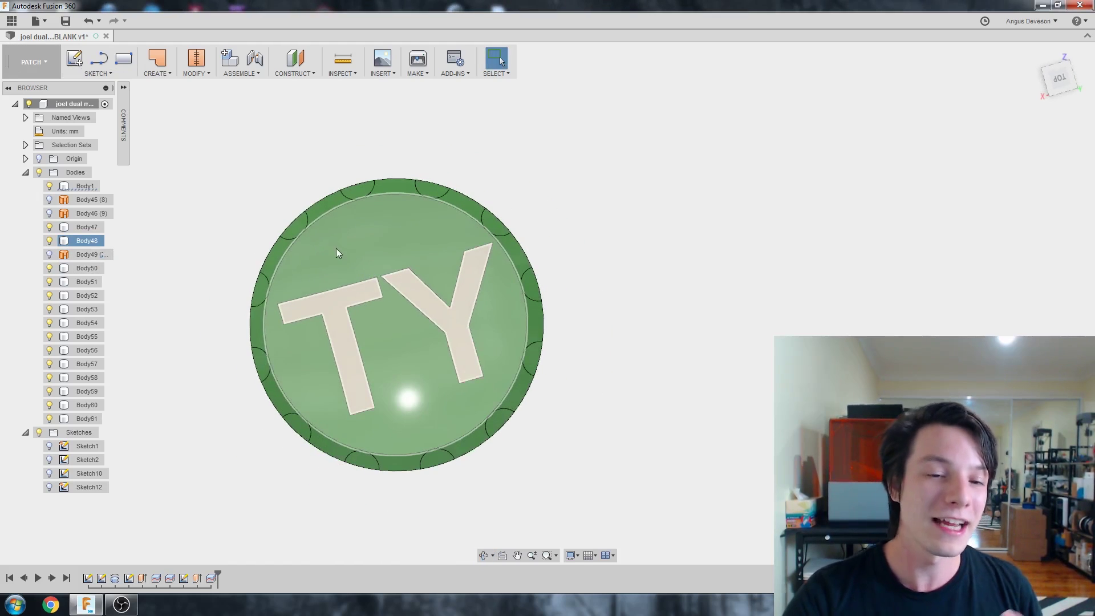
{"action": "left_click", "coordinate": [316, 235]}
{"action": "key", "text": "Escape"}
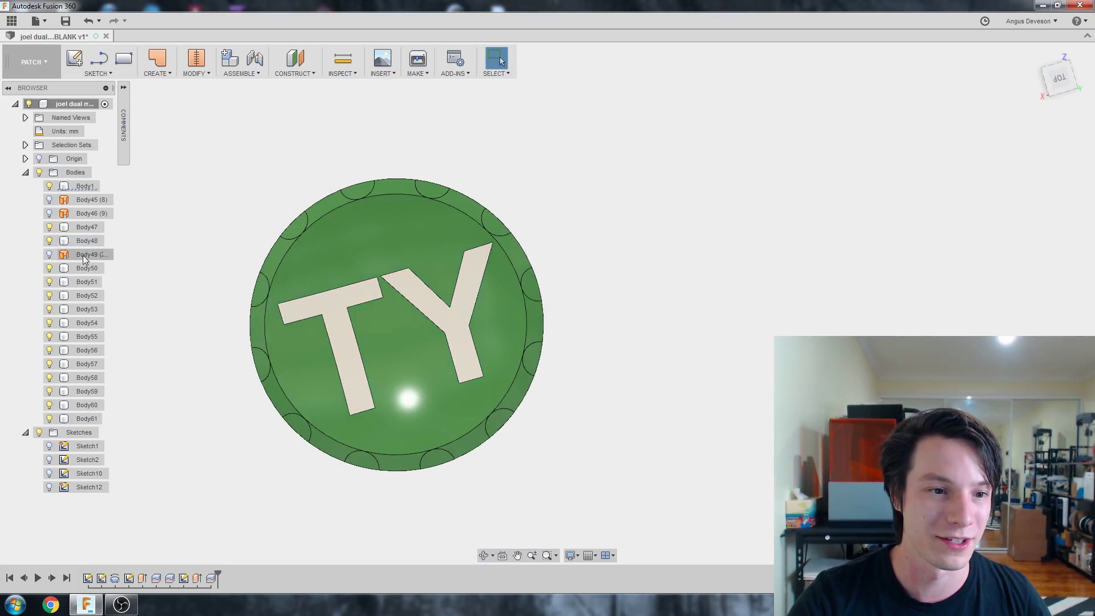
- Hide the T and Y letter bodies and all twelve semicircular rim pieces, leaving only the main coin body shown
{"action": "left_click", "coordinate": [49, 227]}
{"action": "left_click", "coordinate": [49, 186]}
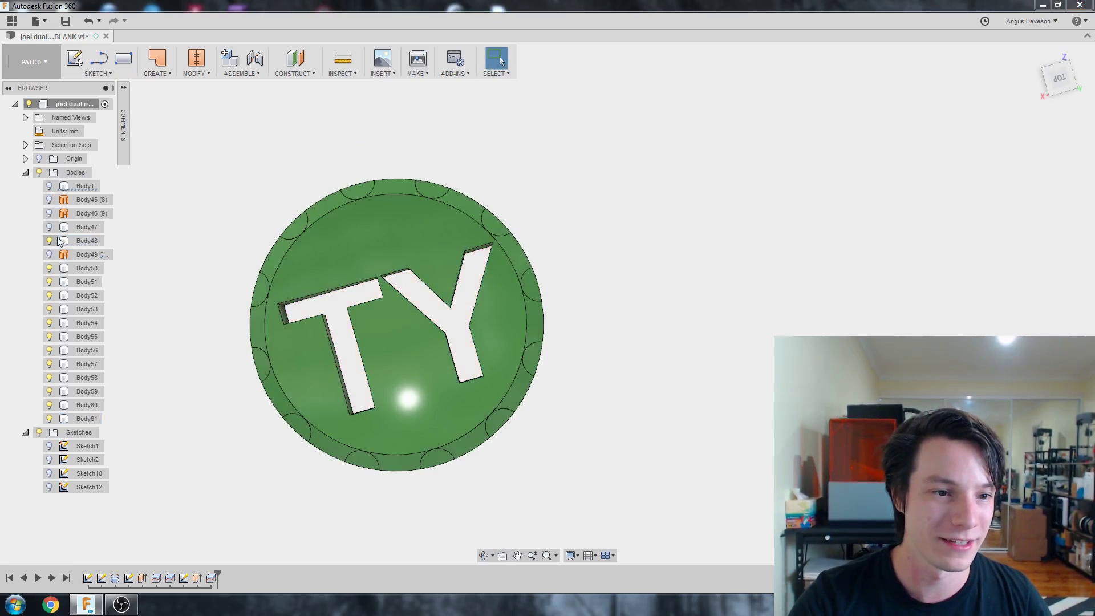
{"action": "left_click", "coordinate": [49, 282]}
{"action": "left_click", "coordinate": [49, 295]}
{"action": "left_click", "coordinate": [49, 310]}
{"action": "left_click", "coordinate": [49, 323]}
{"action": "left_click", "coordinate": [49, 336]}
{"action": "left_click", "coordinate": [49, 350]}
{"action": "left_click", "coordinate": [49, 364]}
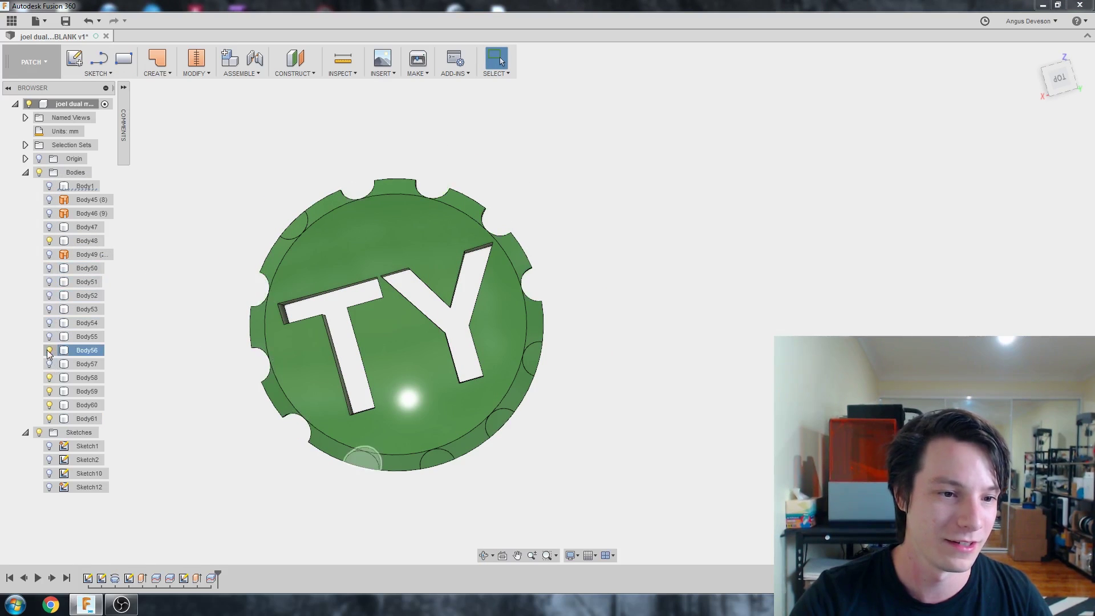
{"action": "left_click", "coordinate": [49, 350]}
{"action": "left_click", "coordinate": [49, 378]}
{"action": "left_click", "coordinate": [49, 392]}
{"action": "left_click", "coordinate": [49, 405]}
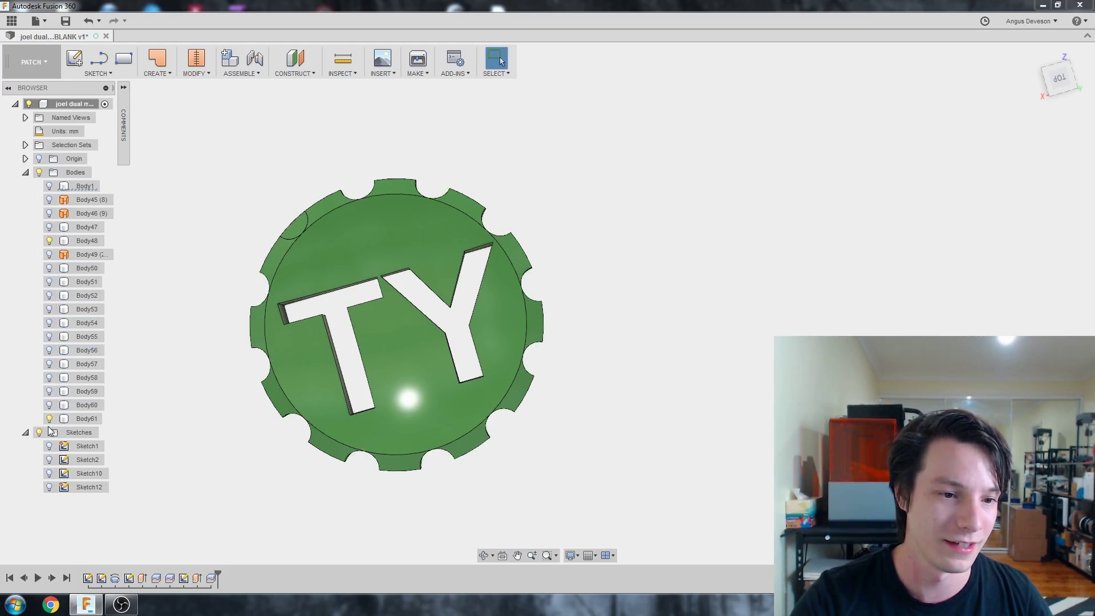
{"action": "left_click", "coordinate": [49, 418]}
- Export the main coin body as an STL file named "coin body" in the multi bodies folder
{"action": "scroll", "coordinate": [257, 311], "scroll_direction": "down", "scroll_amount": 2}
{"action": "mouse_move", "coordinate": [260, 311]}
{"action": "middle_mouse_down", "text": "shift"}
{"action": "mouse_move", "coordinate": [247, 311]}
{"action": "mouse_move", "coordinate": [260, 313]}
{"action": "middle_mouse_up", "text": "shift"}
{"action": "scroll", "coordinate": [260, 313], "scroll_direction": "up", "scroll_amount": 2}
{"action": "left_click", "coordinate": [265, 302]}
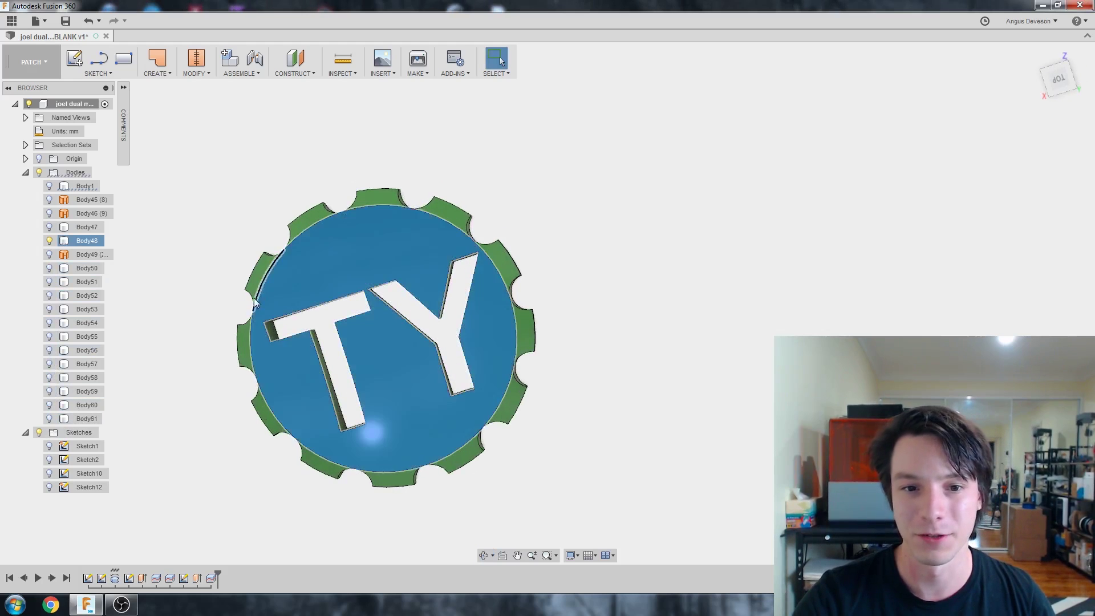
{"action": "right_click", "coordinate": [95, 247]}
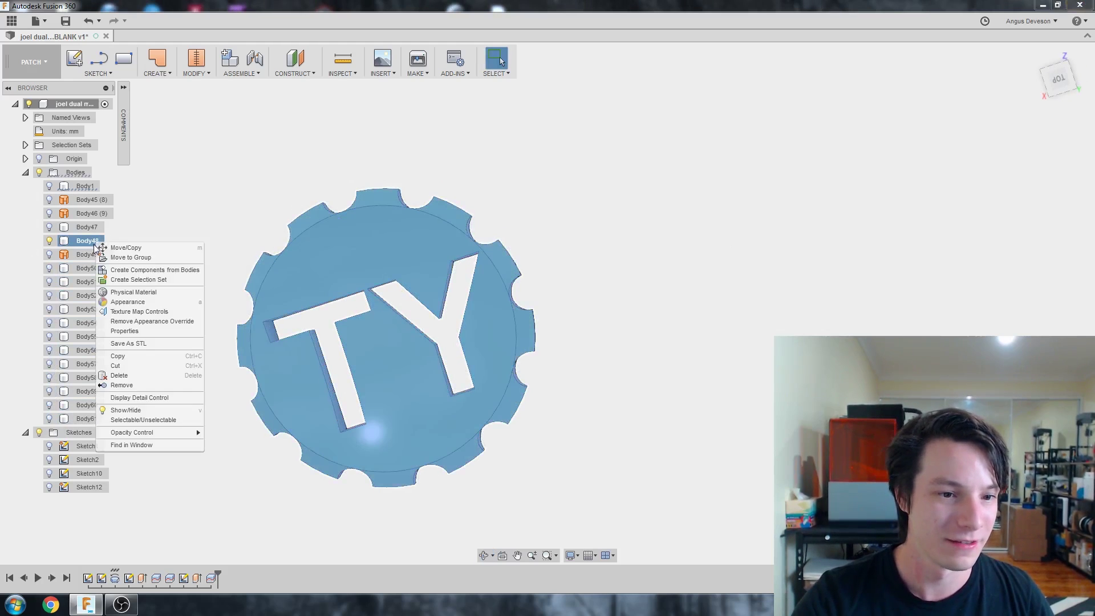
{"action": "left_click", "coordinate": [137, 342]}
{"action": "key", "text": "Return"}
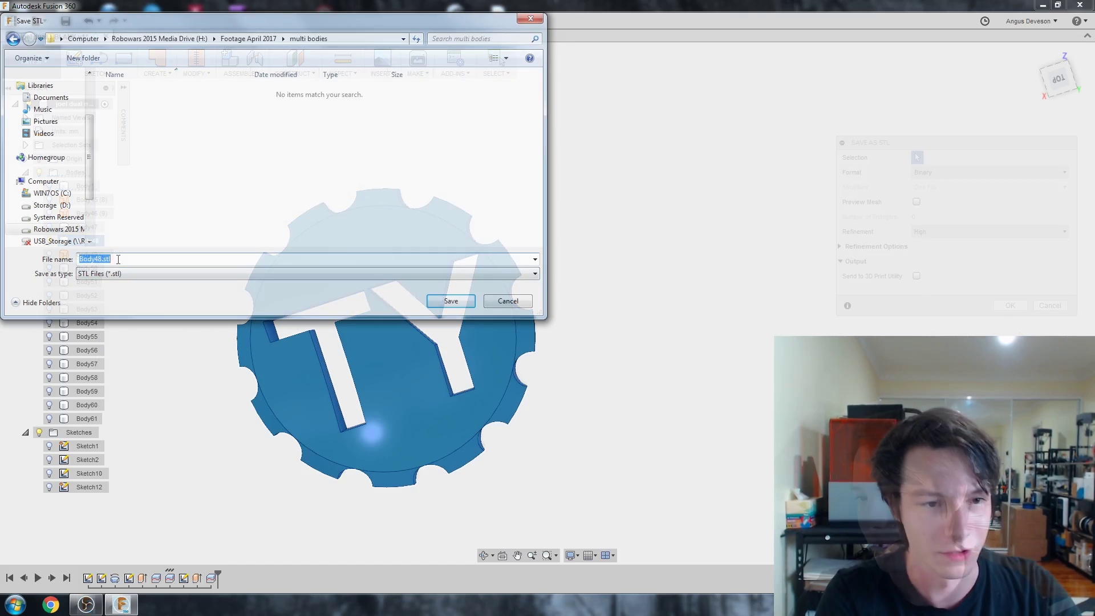
{"action": "type", "text": "coin body"}
{"action": "key", "text": "Return"}
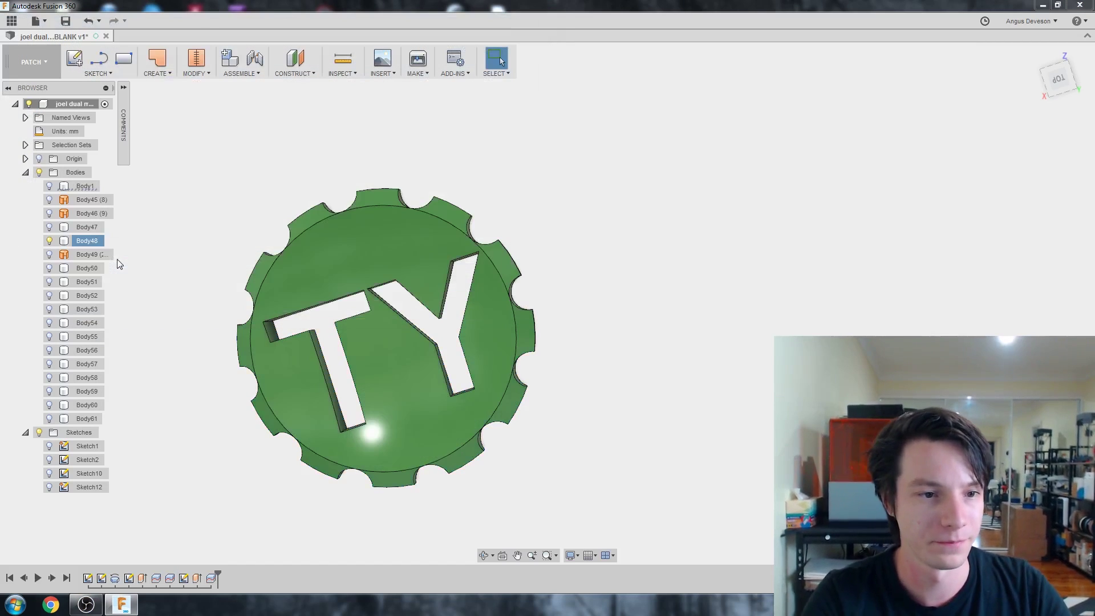
- Hide the main coin body and show the T and Y letter bodies
{"action": "left_click", "coordinate": [49, 241]}
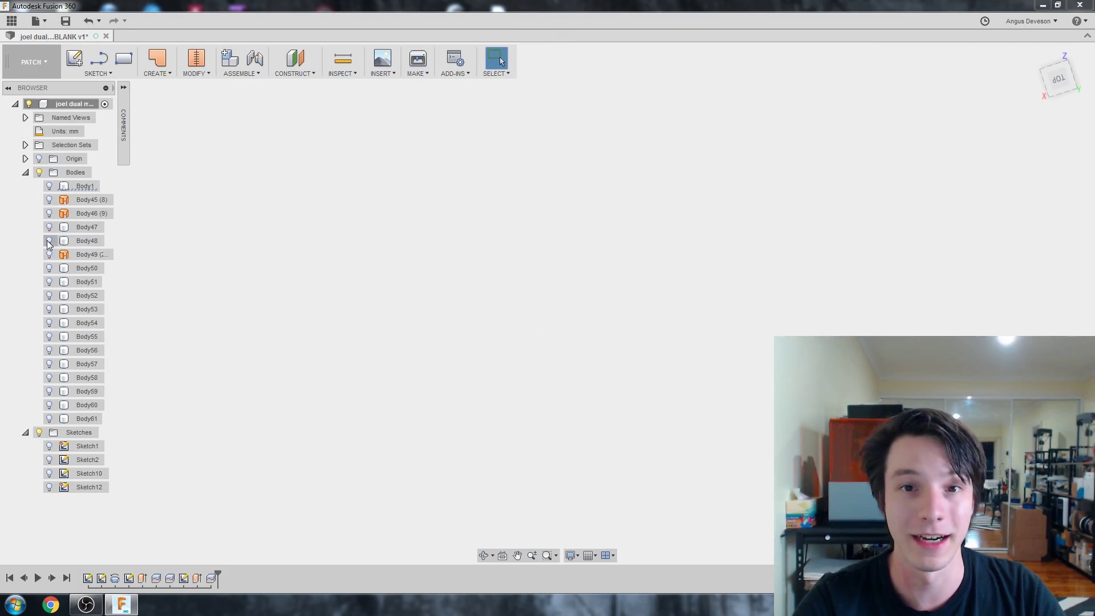
{"action": "left_click", "coordinate": [49, 186]}
{"action": "left_click", "coordinate": [49, 227]}
{"action": "left_click", "coordinate": [49, 241]}
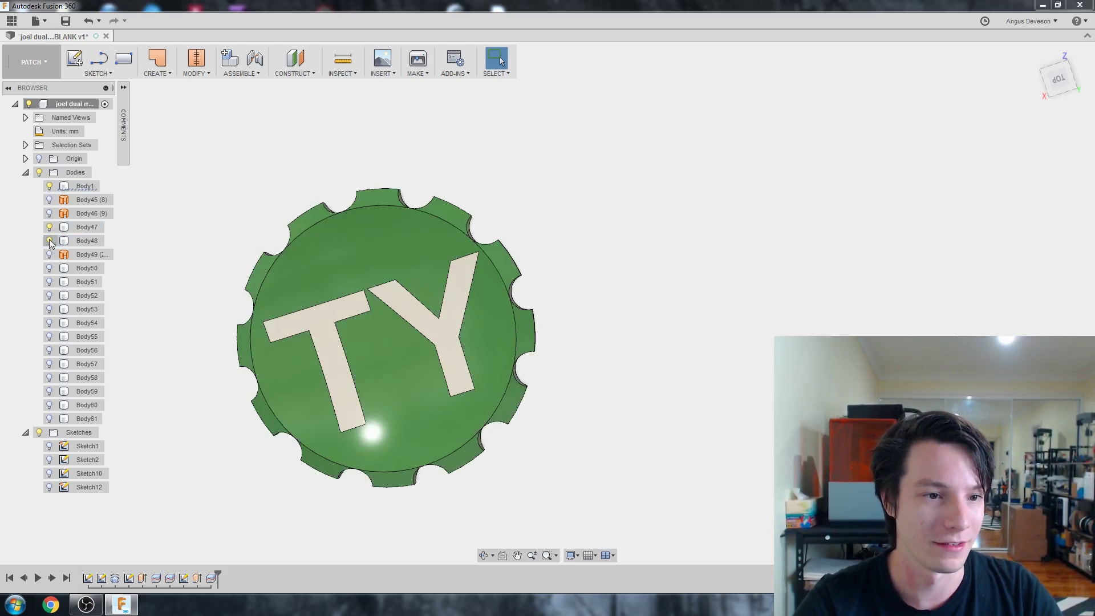
{"action": "left_click", "coordinate": [49, 241]}
- Show all twelve semicircular rim pieces around the letters
{"action": "left_click", "coordinate": [49, 268]}
{"action": "left_click", "coordinate": [49, 282]}
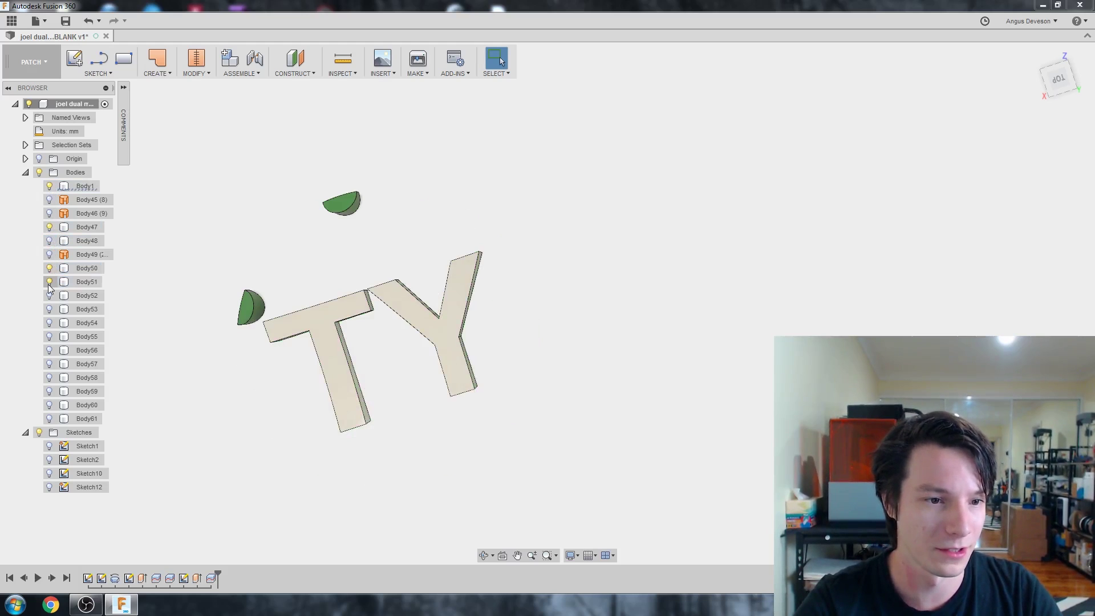
{"action": "left_click", "coordinate": [49, 296]}
{"action": "left_click", "coordinate": [49, 310]}
{"action": "left_click", "coordinate": [50, 323]}
{"action": "left_click", "coordinate": [49, 337]}
{"action": "left_click", "coordinate": [49, 350]}
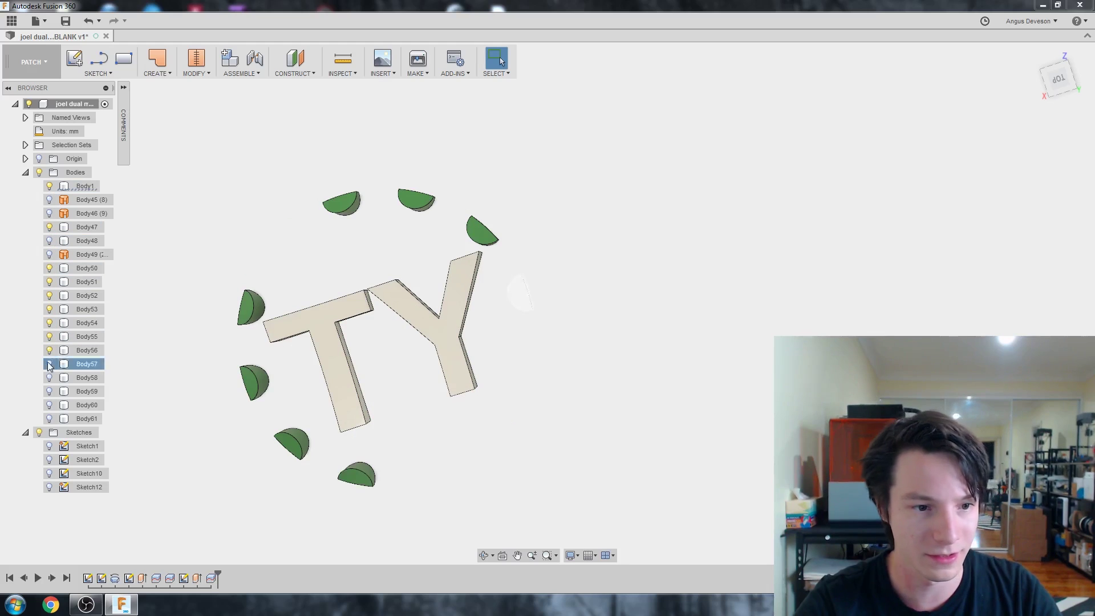
{"action": "left_click", "coordinate": [49, 364]}
{"action": "left_click", "coordinate": [49, 378]}
{"action": "left_click", "coordinate": [49, 391]}
{"action": "left_click", "coordinate": [49, 405]}
{"action": "left_click", "coordinate": [49, 419]}
{"action": "middle_click_drag", "start_coordinate": [274, 325], "coordinate": [297, 311], "text": "shift"}
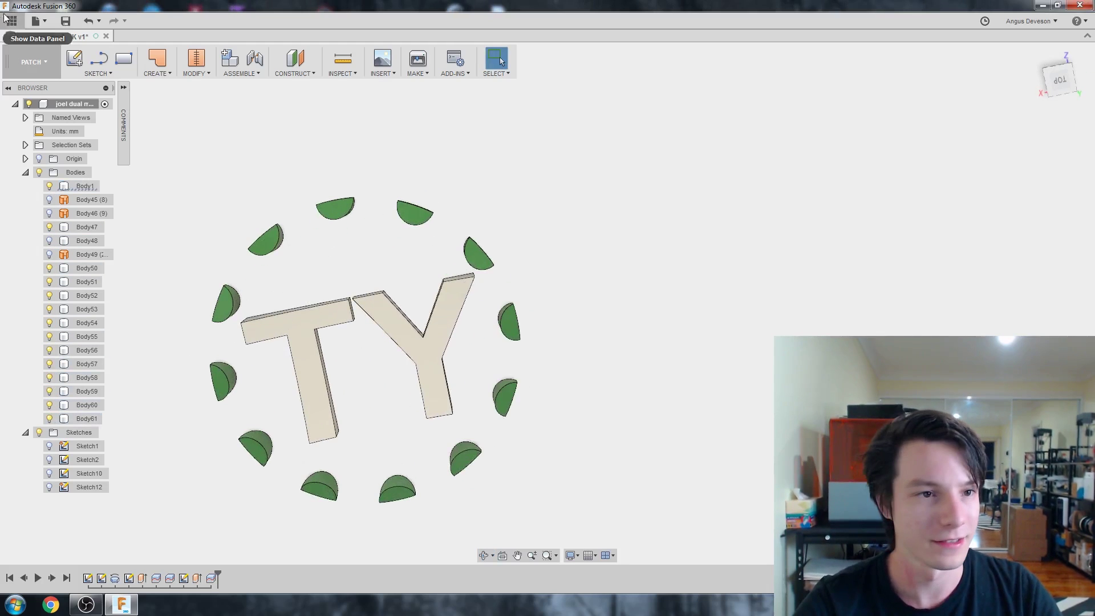
- Start an STL export of the whole top-level component and turn on Preview Mesh to check the visible parts
{"action": "right_click", "coordinate": [80, 175]}
{"action": "left_click", "coordinate": [71, 174]}
{"action": "right_click", "coordinate": [51, 169]}
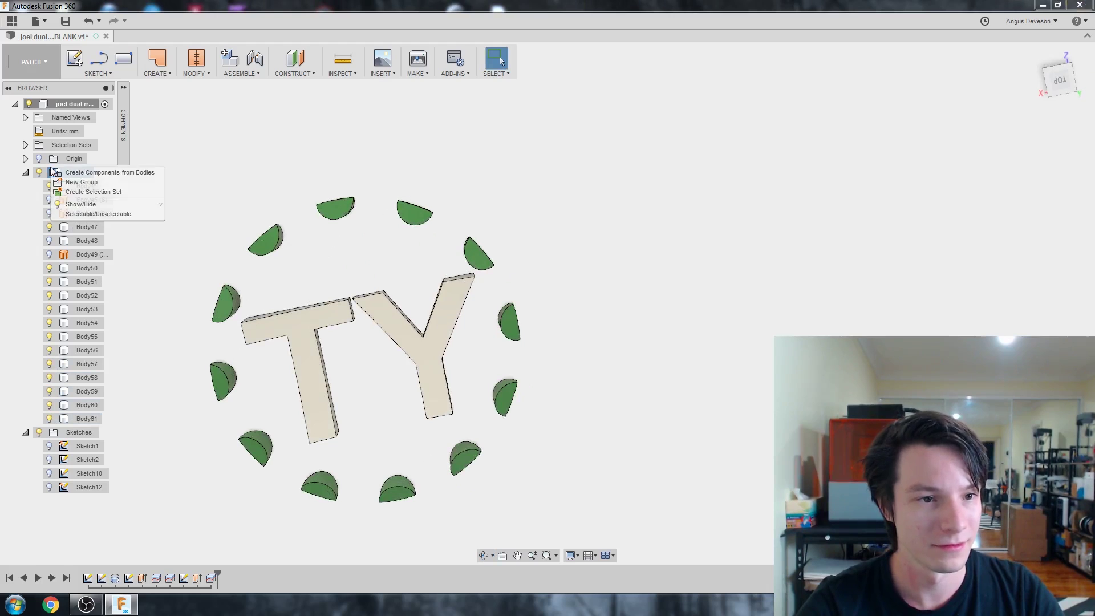
{"action": "right_click", "coordinate": [58, 105]}
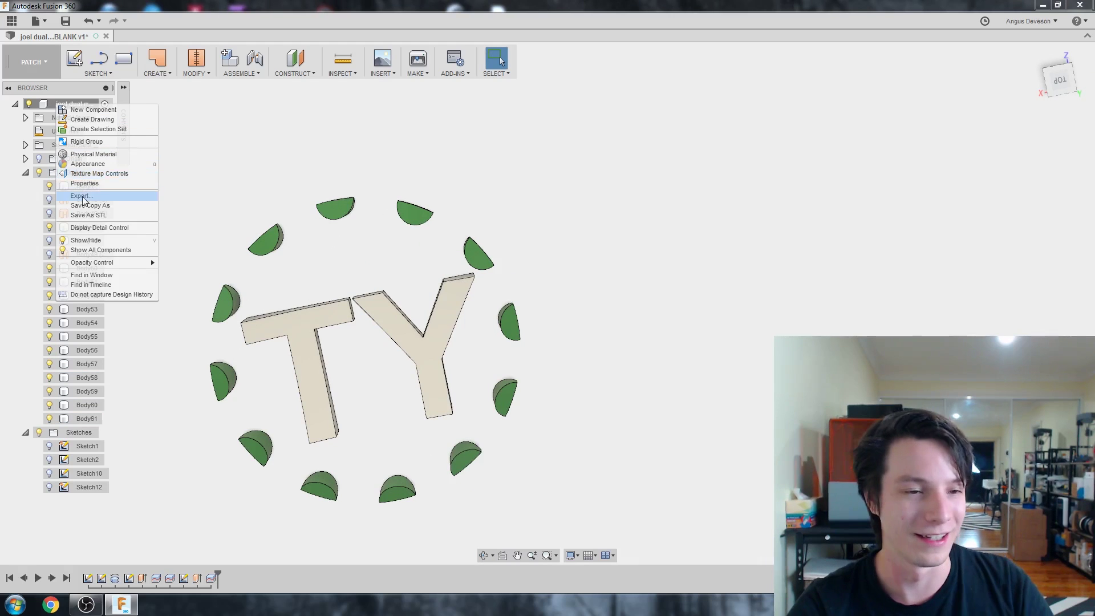
{"action": "left_click", "coordinate": [81, 215]}
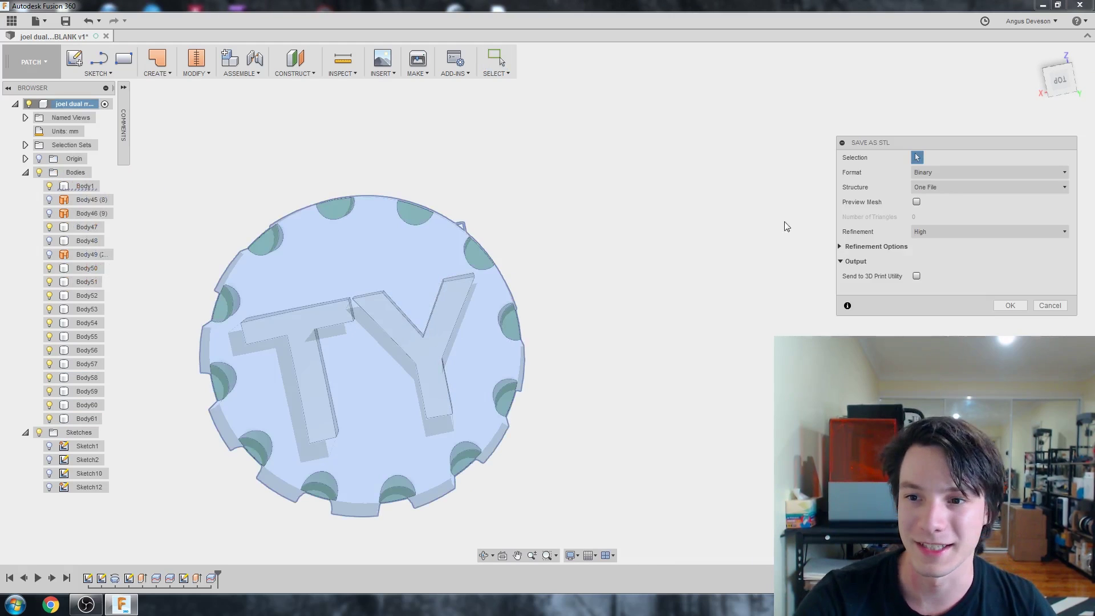
{"action": "middle_click_drag", "start_coordinate": [354, 378], "coordinate": [365, 268], "text": "shift"}
{"action": "left_click", "coordinate": [916, 202]}
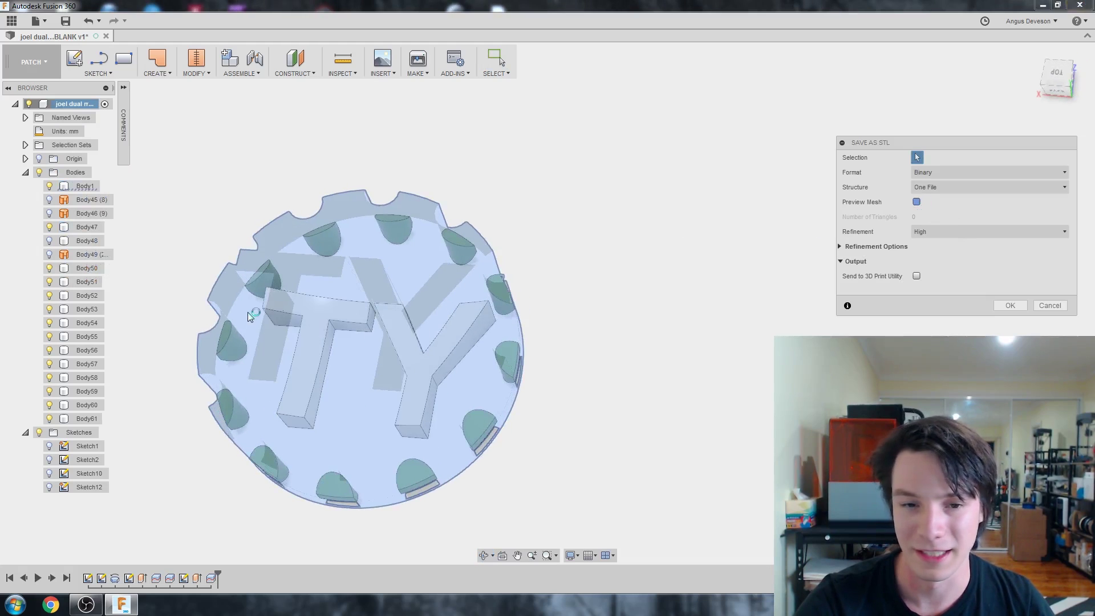
{"action": "scroll", "coordinate": [268, 320], "scroll_direction": "down", "scroll_amount": 2}
{"action": "mouse_move", "coordinate": [268, 320]}
{"action": "middle_mouse_down", "text": "shift"}
{"action": "mouse_move", "coordinate": [291, 352]}
{"action": "mouse_move", "coordinate": [280, 311]}
{"action": "middle_mouse_up", "text": "shift"}
{"action": "scroll", "coordinate": [276, 309], "scroll_direction": "up", "scroll_amount": 3}
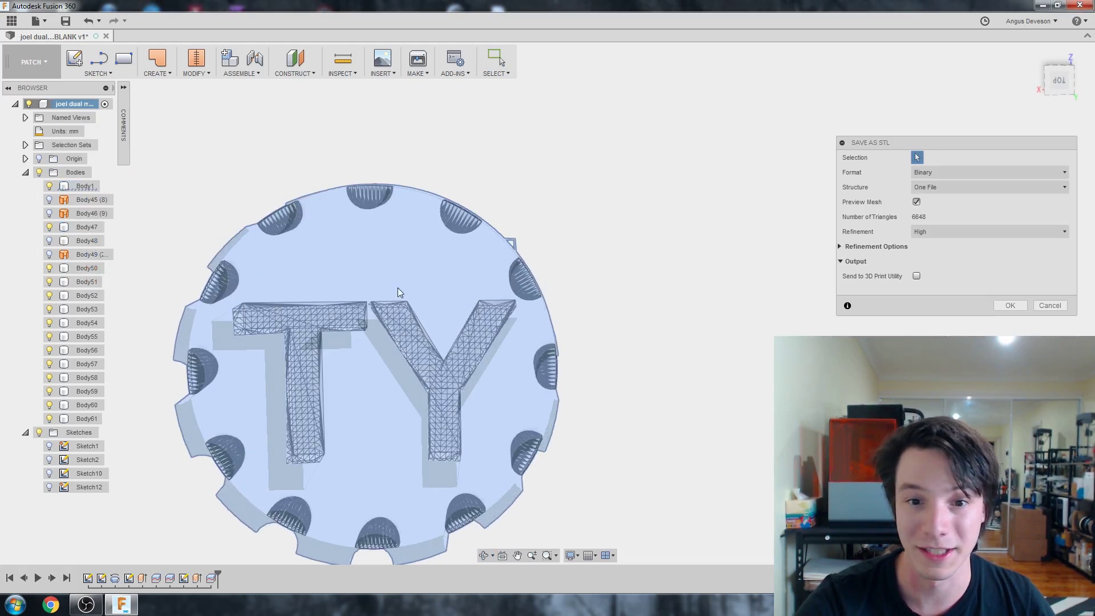
{"action": "middle_click_drag", "start_coordinate": [399, 293], "coordinate": [373, 305], "text": "shift"}
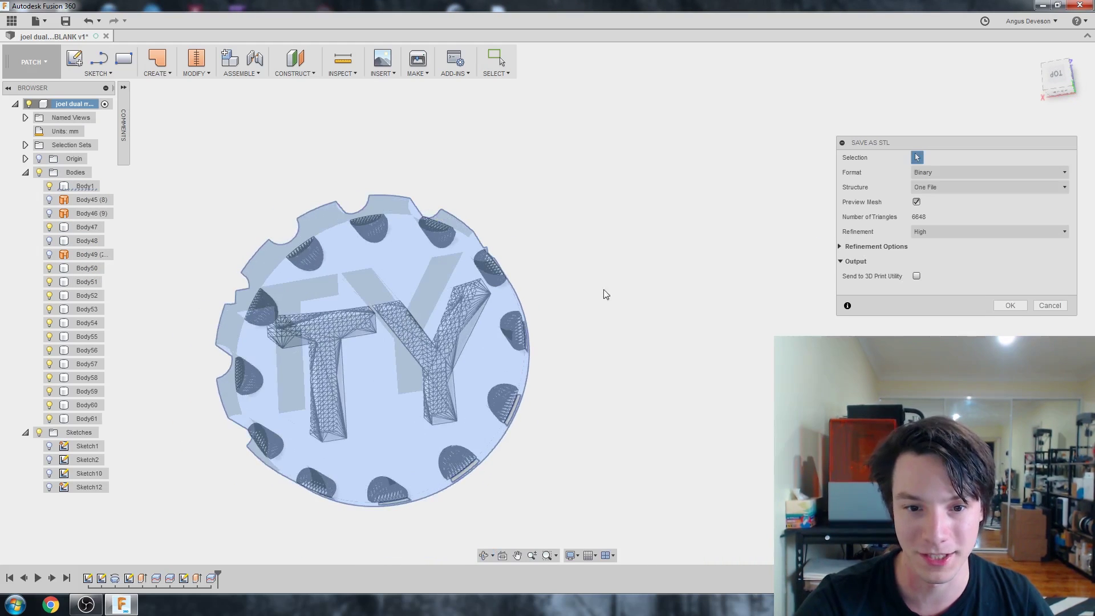
- Save the exported letters and rim pieces as coin_parts.stl in the multi bodies folder
{"action": "left_click", "coordinate": [1018, 308]}
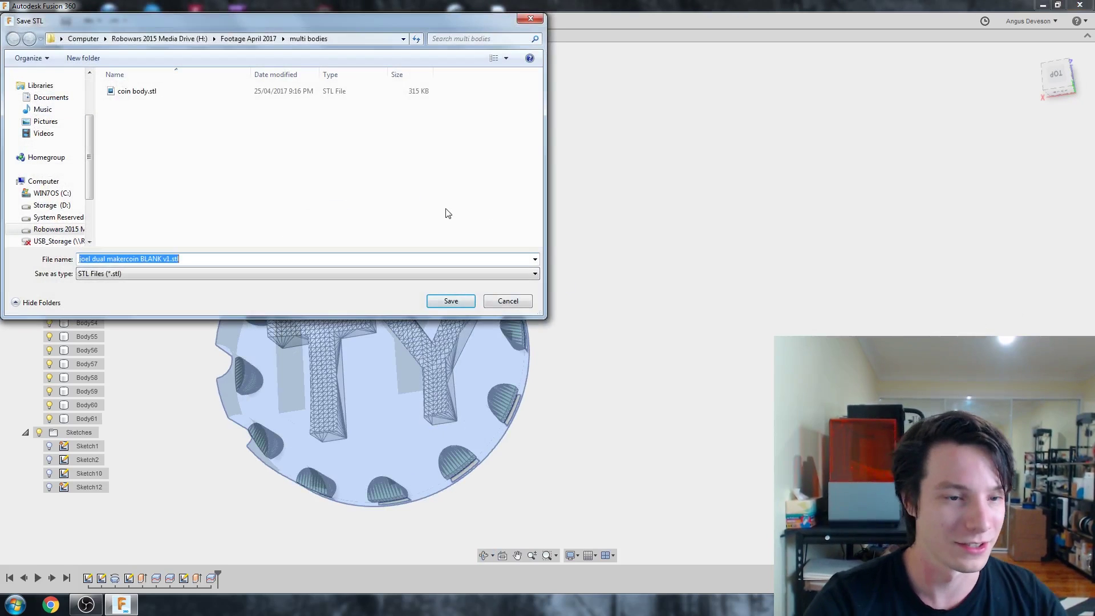
{"action": "type", "text": "coin_+"}
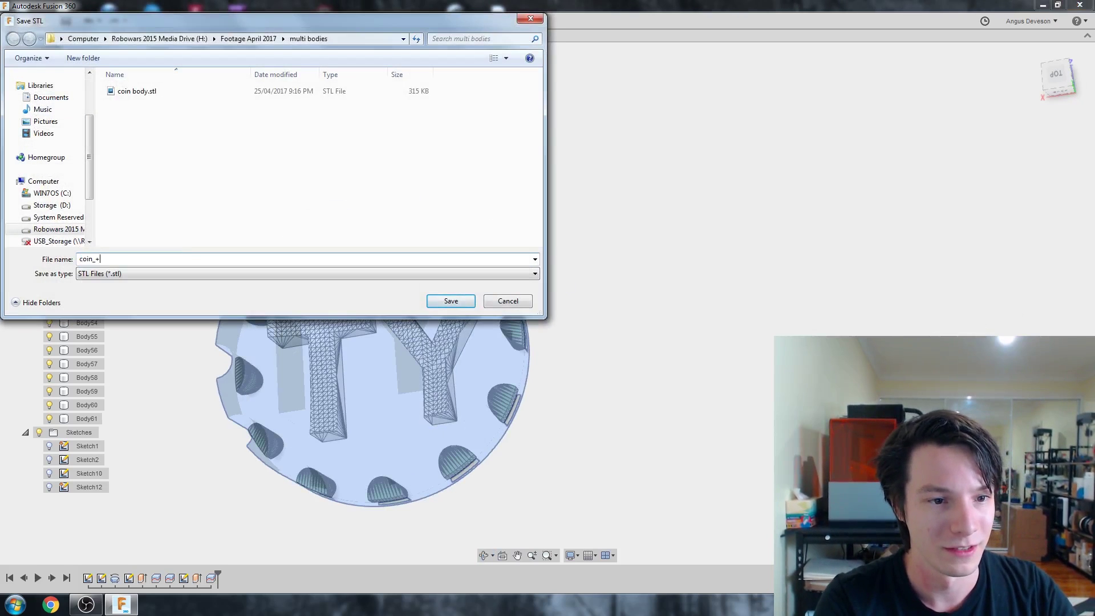
{"action": "key", "text": "Return"}
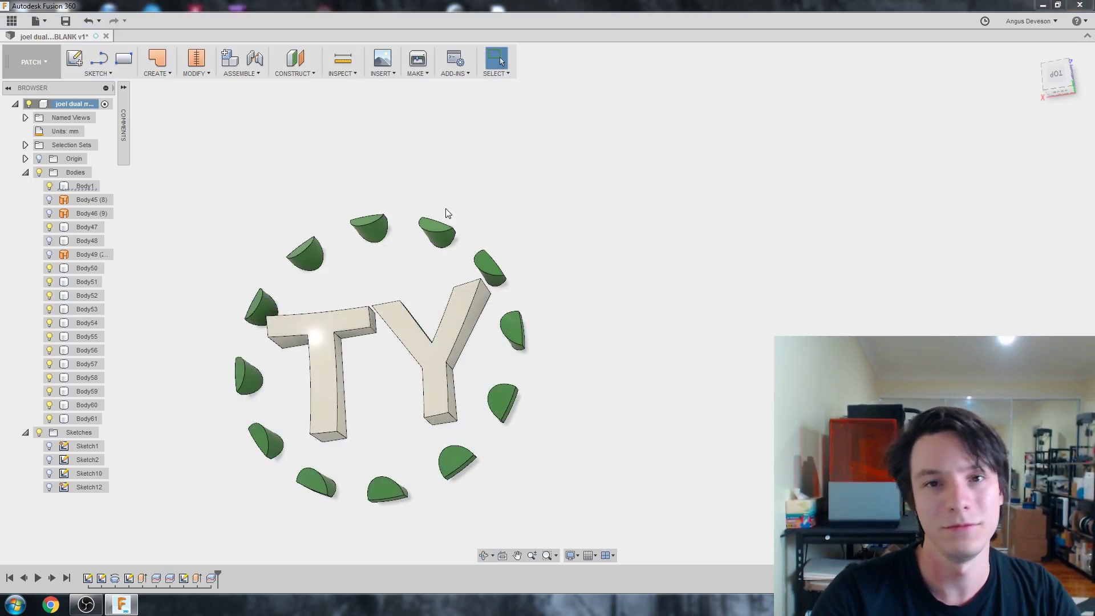
{"action": "scroll", "coordinate": [274, 388], "scroll_direction": "up", "scroll_amount": 3}
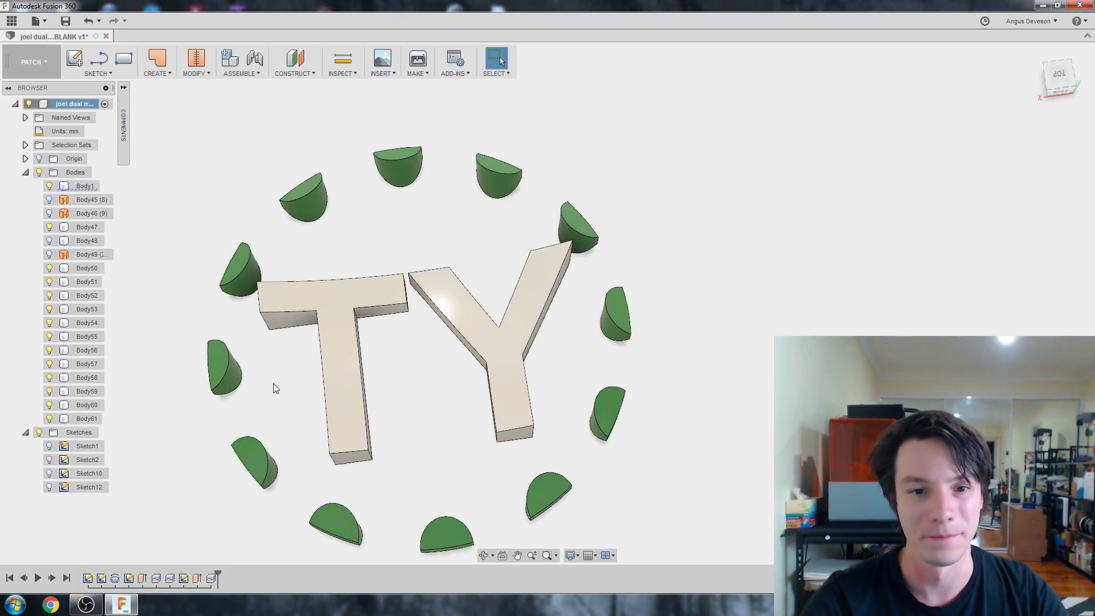
{"action": "scroll", "coordinate": [529, 475], "scroll_direction": "down", "scroll_amount": 4}
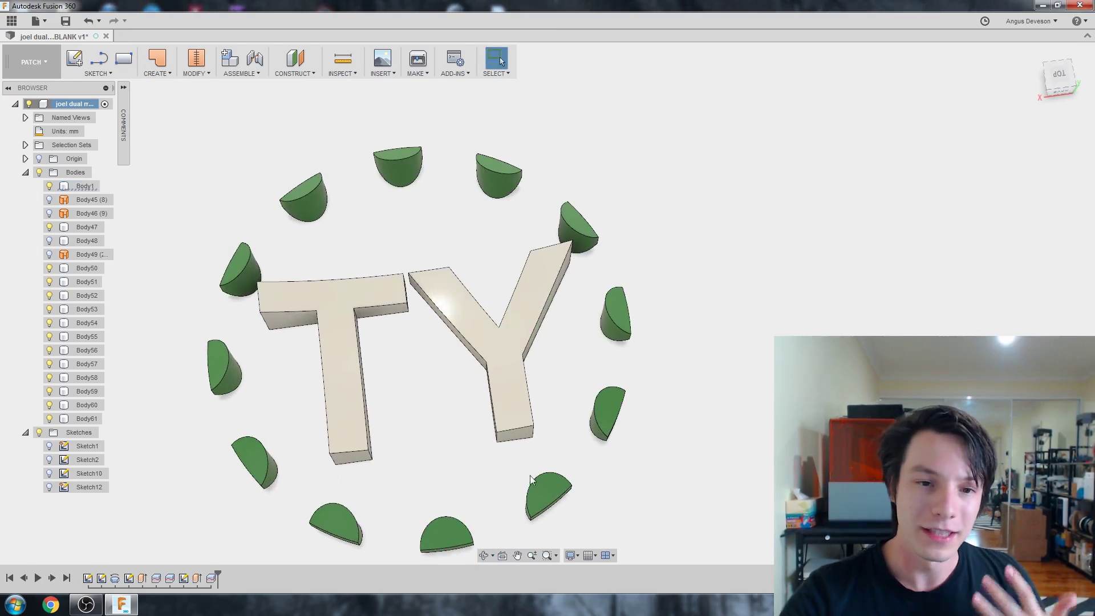
{"action": "scroll", "coordinate": [565, 462], "scroll_direction": "up", "scroll_amount": 2}
{"action": "middle_click_drag", "start_coordinate": [500, 433], "coordinate": [496, 392]}
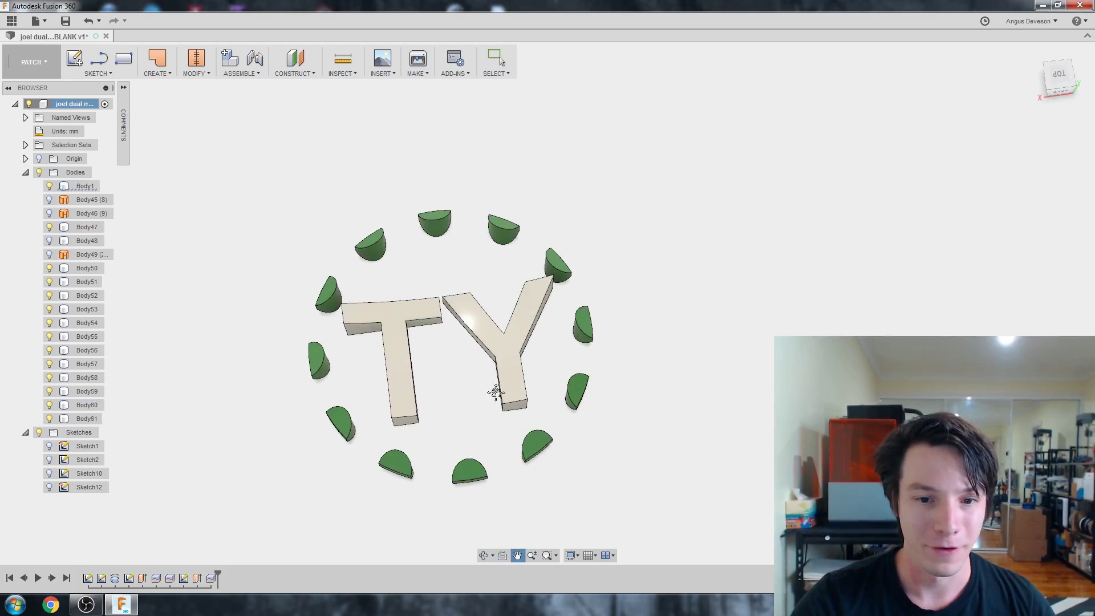
{"action": "scroll", "coordinate": [497, 392], "scroll_direction": "up", "scroll_amount": 1}
- Launch Autodesk Meshmixer and maximize its window
{"action": "left_click", "coordinate": [15, 605]}
{"action": "left_click", "coordinate": [46, 270]}
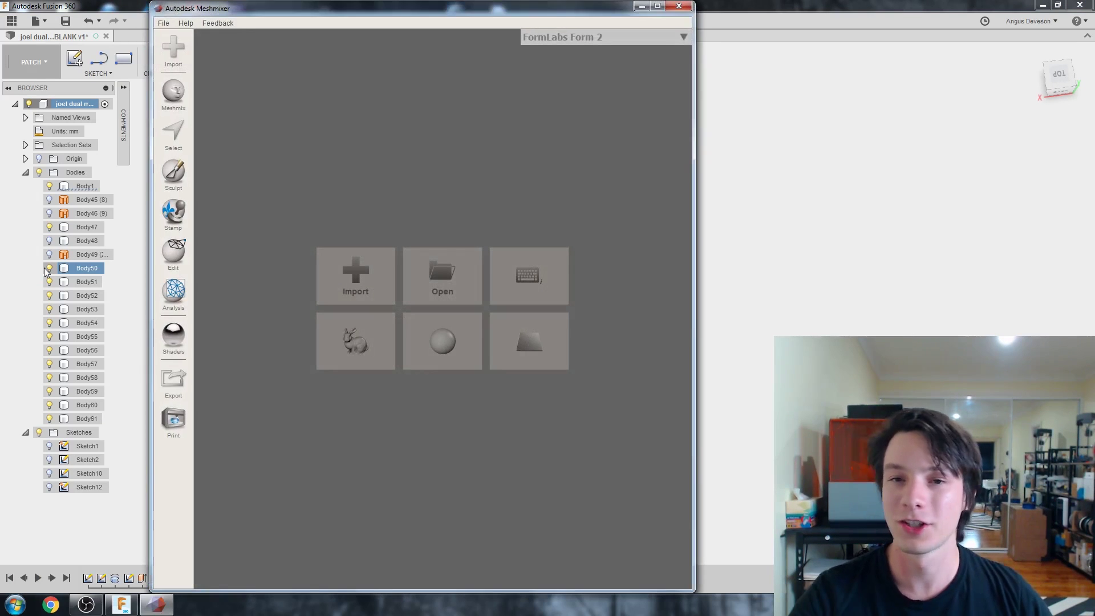
{"action": "left_click", "coordinate": [658, 7]}
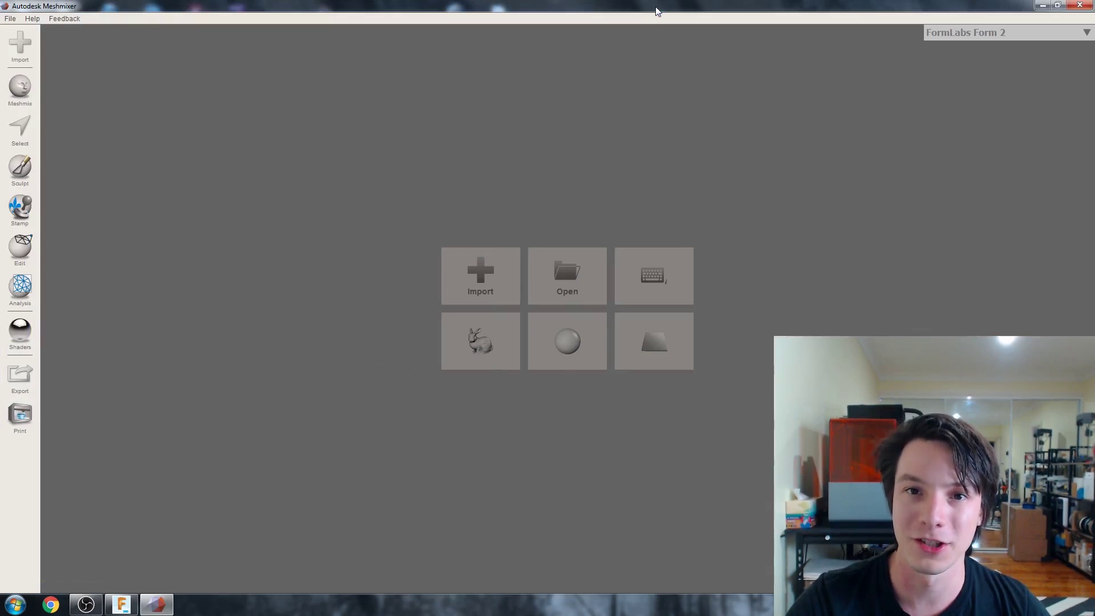
- Open coin body.stl and coin_parts.stl together from the multi bodies folder inside Footage April 2017
{"action": "left_click", "coordinate": [565, 266]}
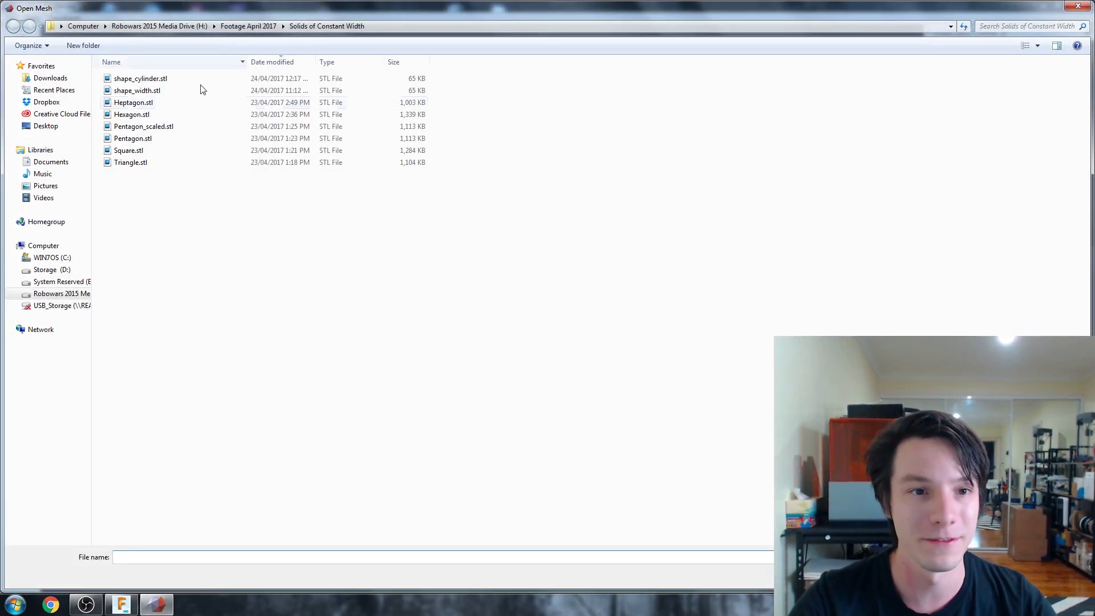
{"action": "left_click", "coordinate": [248, 26]}
{"action": "double_click", "coordinate": [141, 183]}
{"action": "left_click", "coordinate": [133, 78]}
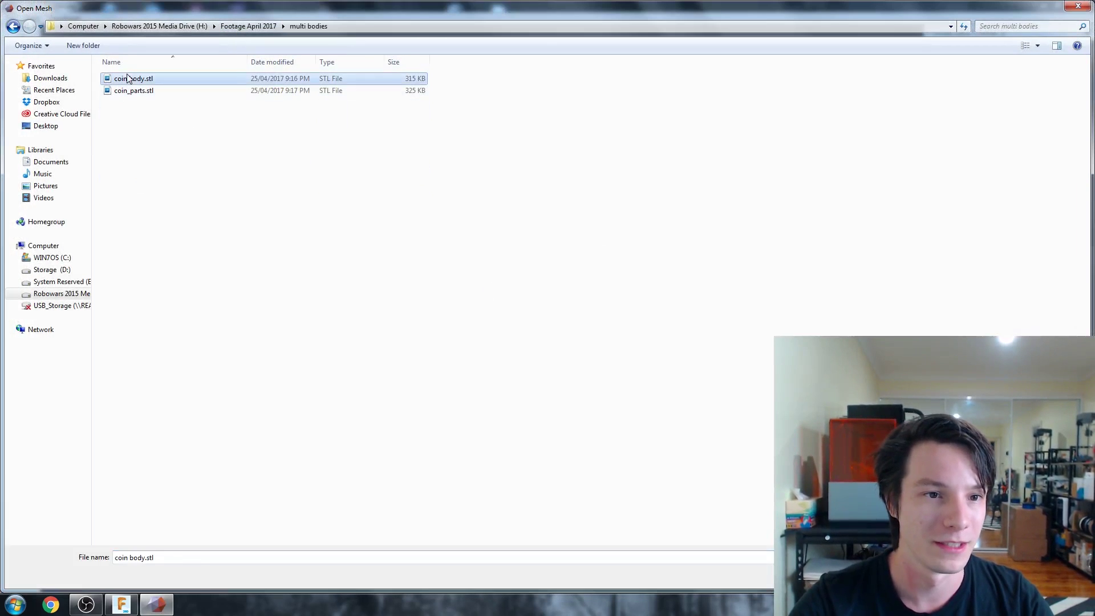
{"action": "left_click", "coordinate": [131, 92], "text": "shift"}
{"action": "key", "text": "Return"}
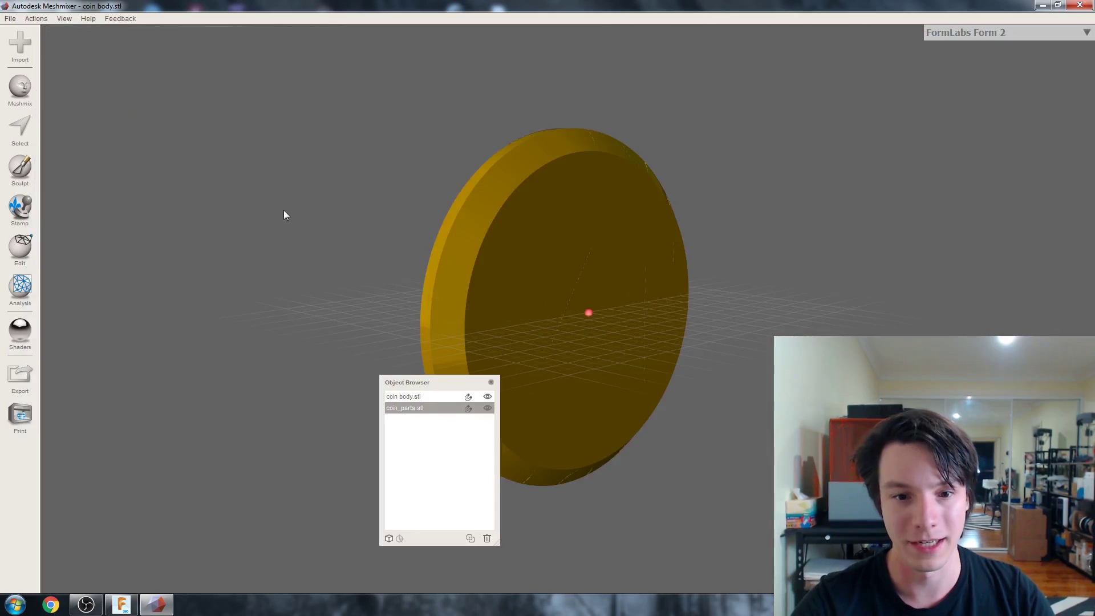
- Inspect the opened coin meshes from another angle, toggling the visibility of coin body.stl
{"action": "right_click_drag", "start_coordinate": [284, 214], "coordinate": [557, 268]}
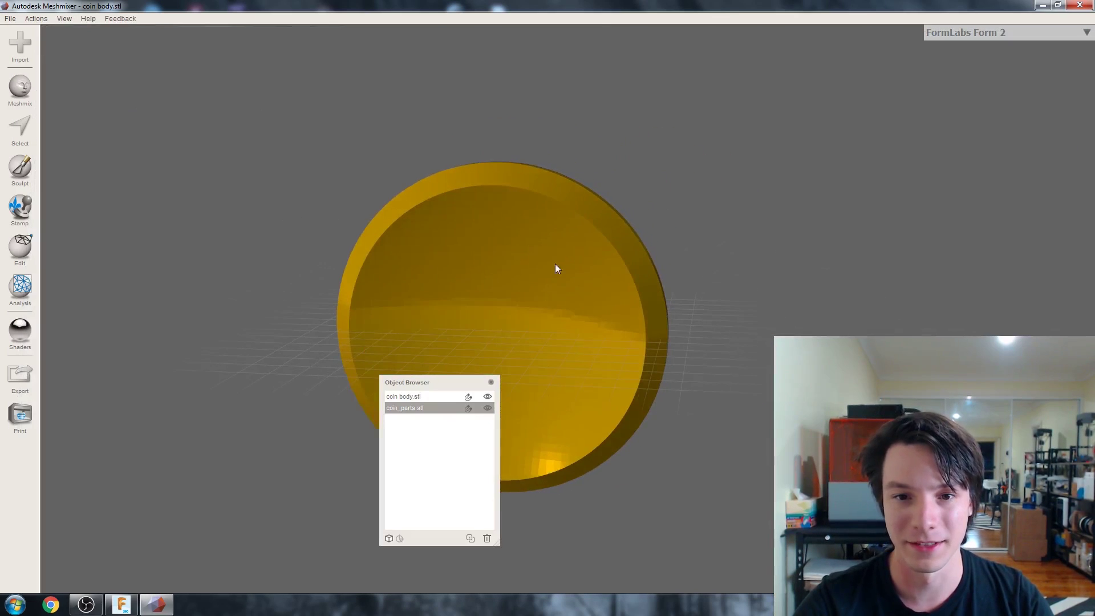
{"action": "left_click", "coordinate": [487, 398]}
{"action": "left_click", "coordinate": [489, 396]}
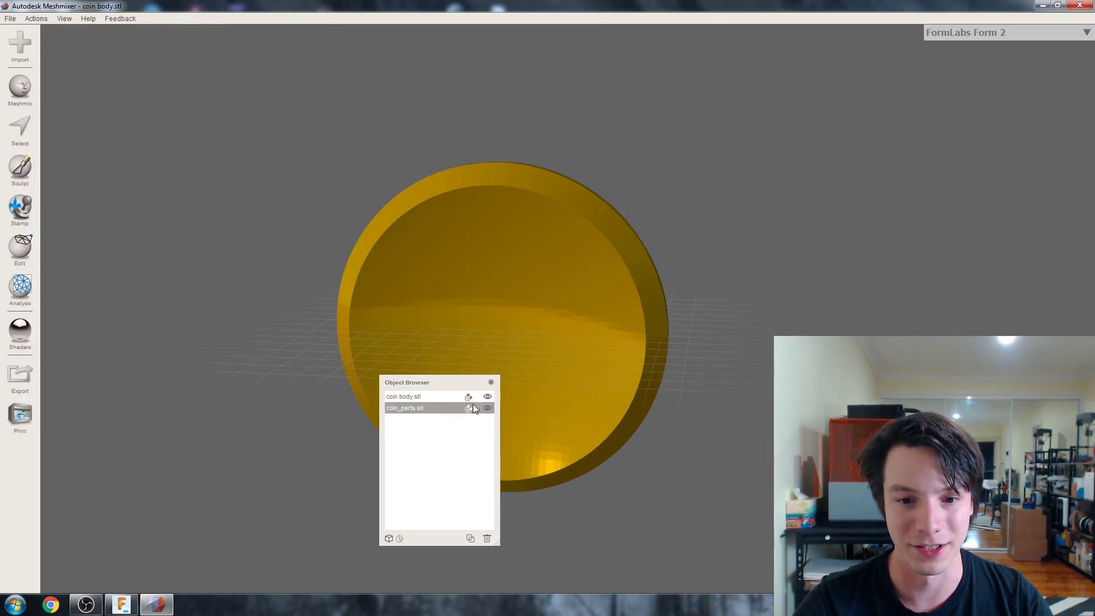
{"action": "left_click", "coordinate": [450, 395]}
{"action": "left_click", "coordinate": [488, 396]}
{"action": "middle_click_drag", "start_coordinate": [503, 353], "coordinate": [567, 278]}
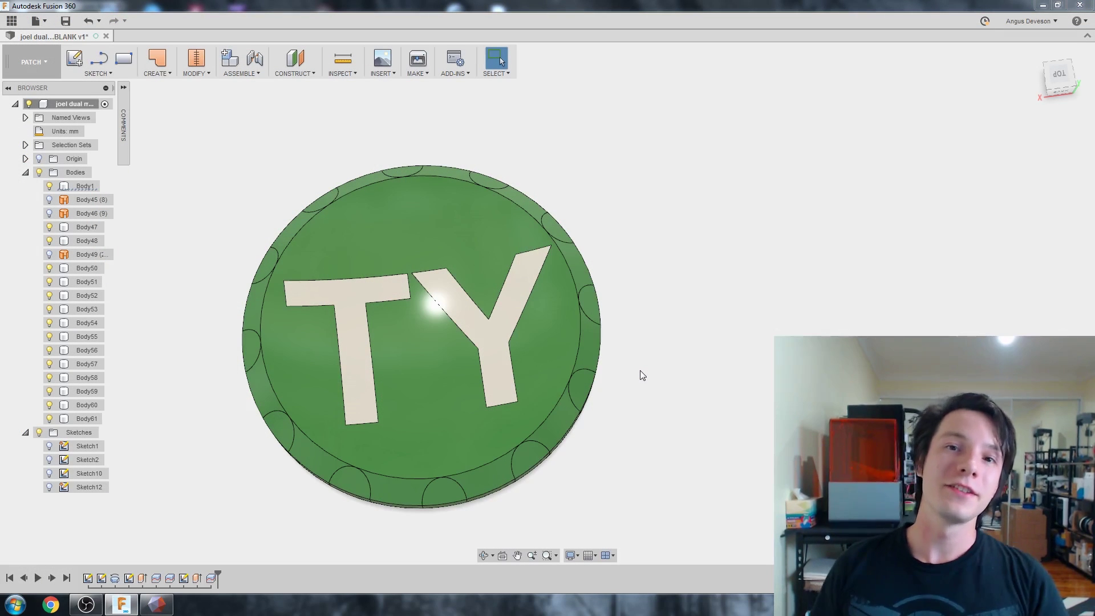